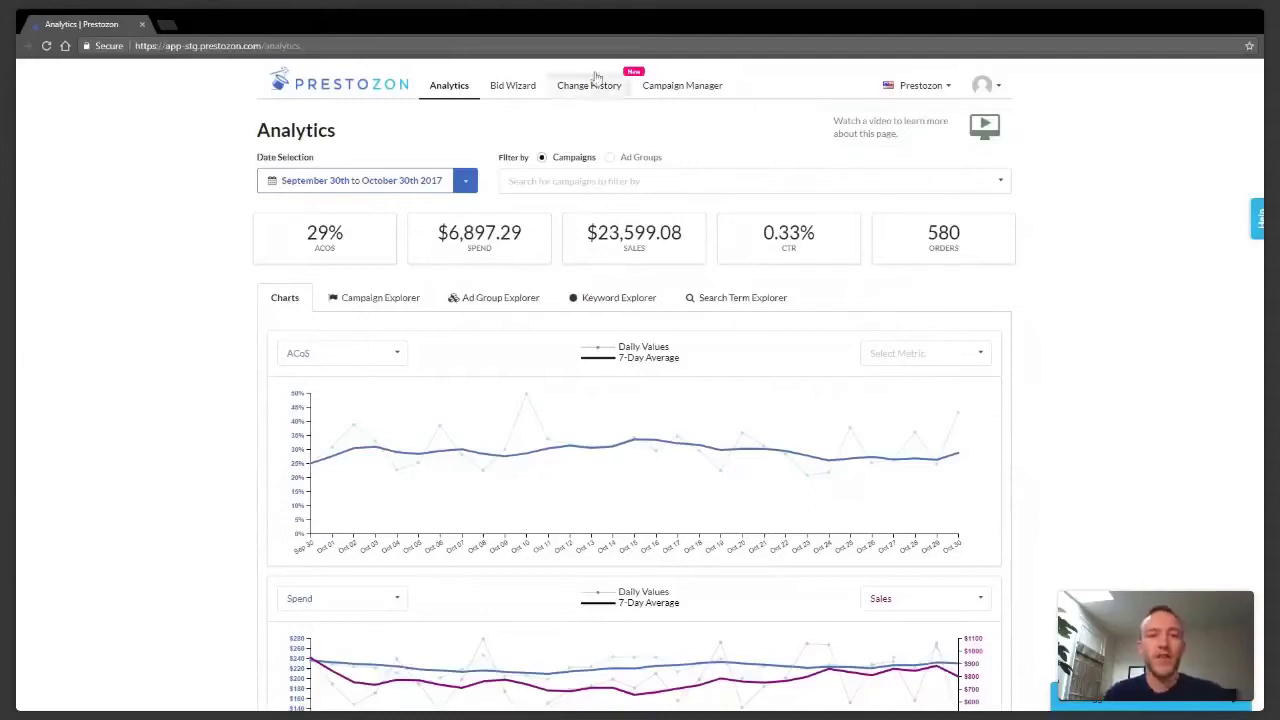
Add Impressions as the second metric on the ACoS chart in Analytics.
scroll(37, 380, "down", 3)
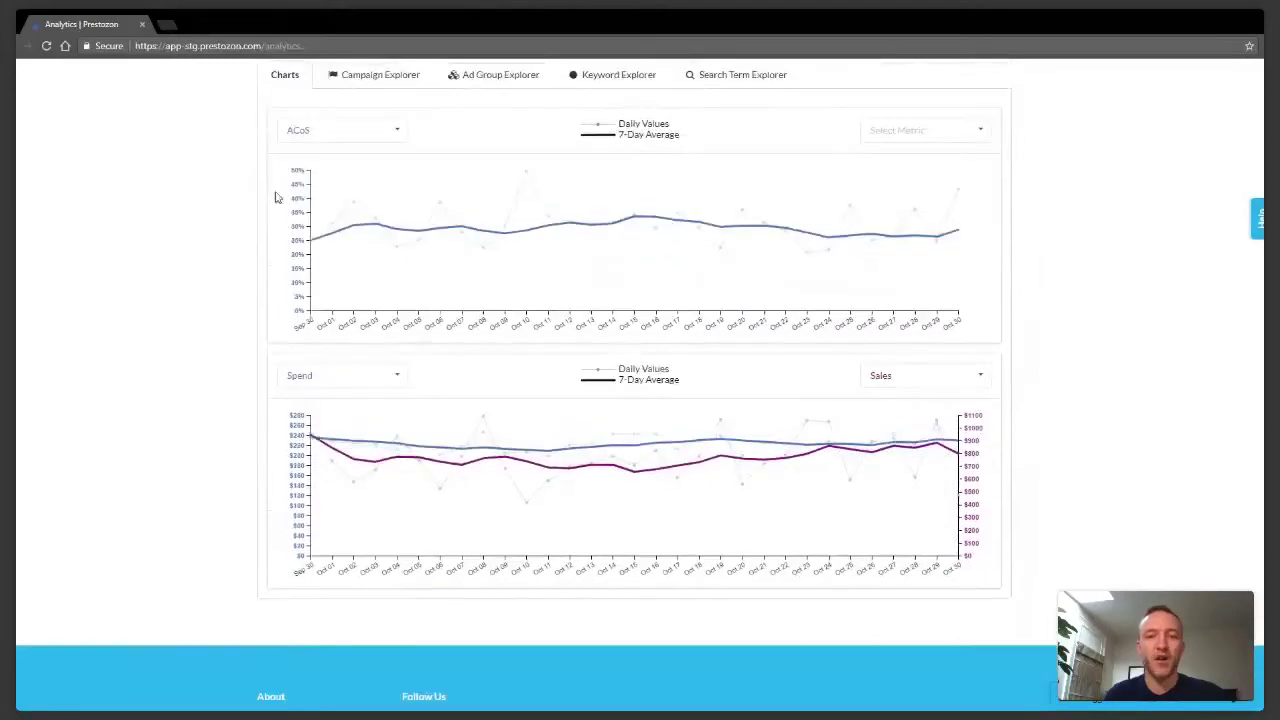
scroll(237, 350, "up", 1)
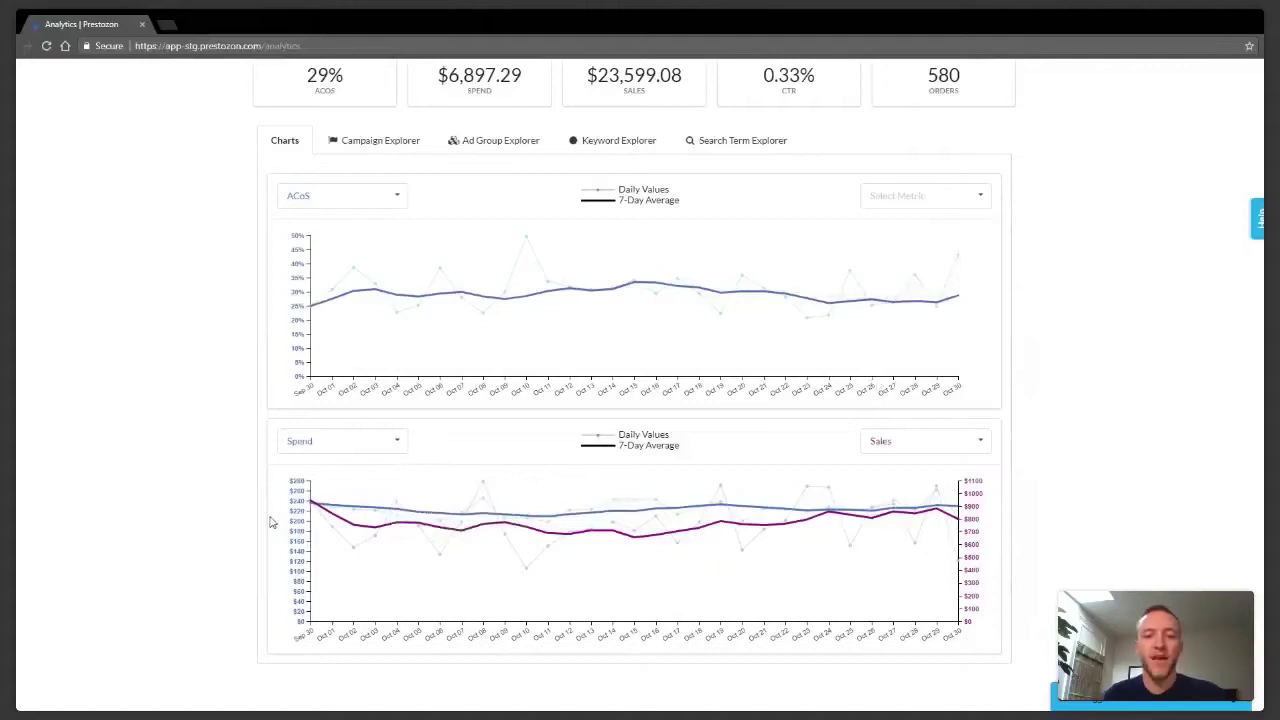
left_click(955, 194)
scroll(905, 280, "down", 2)
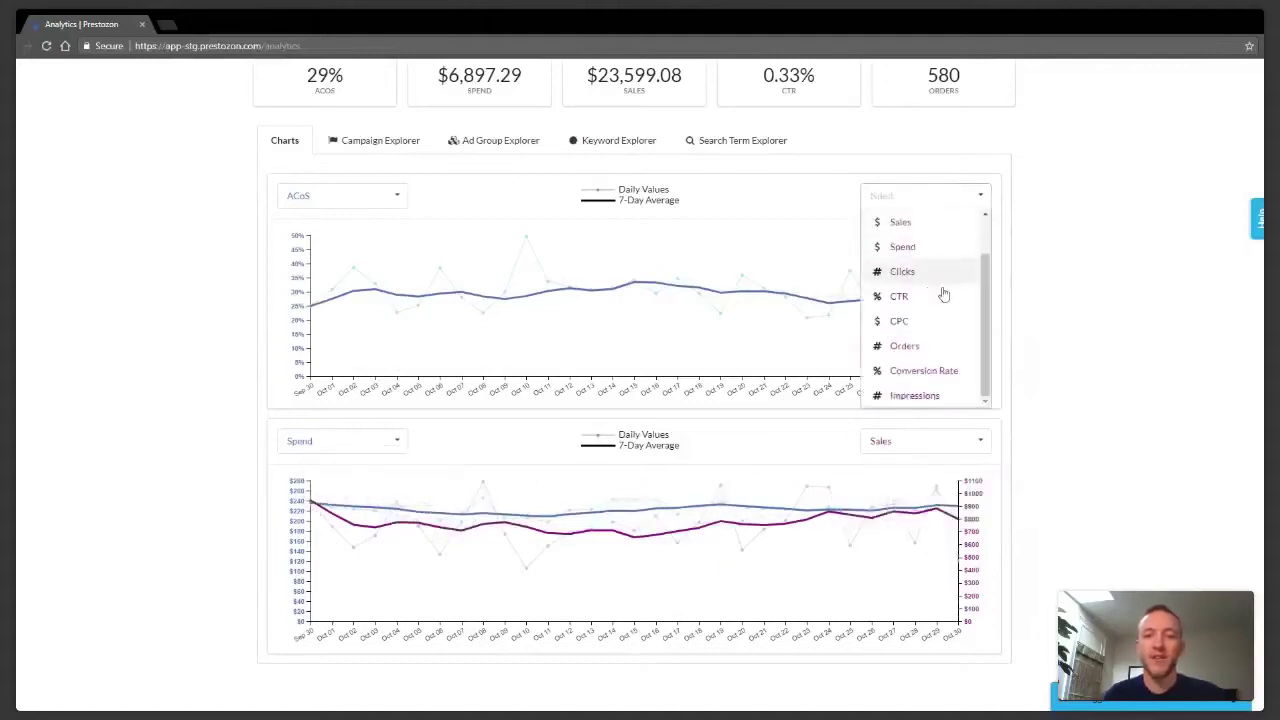
left_click(936, 394)
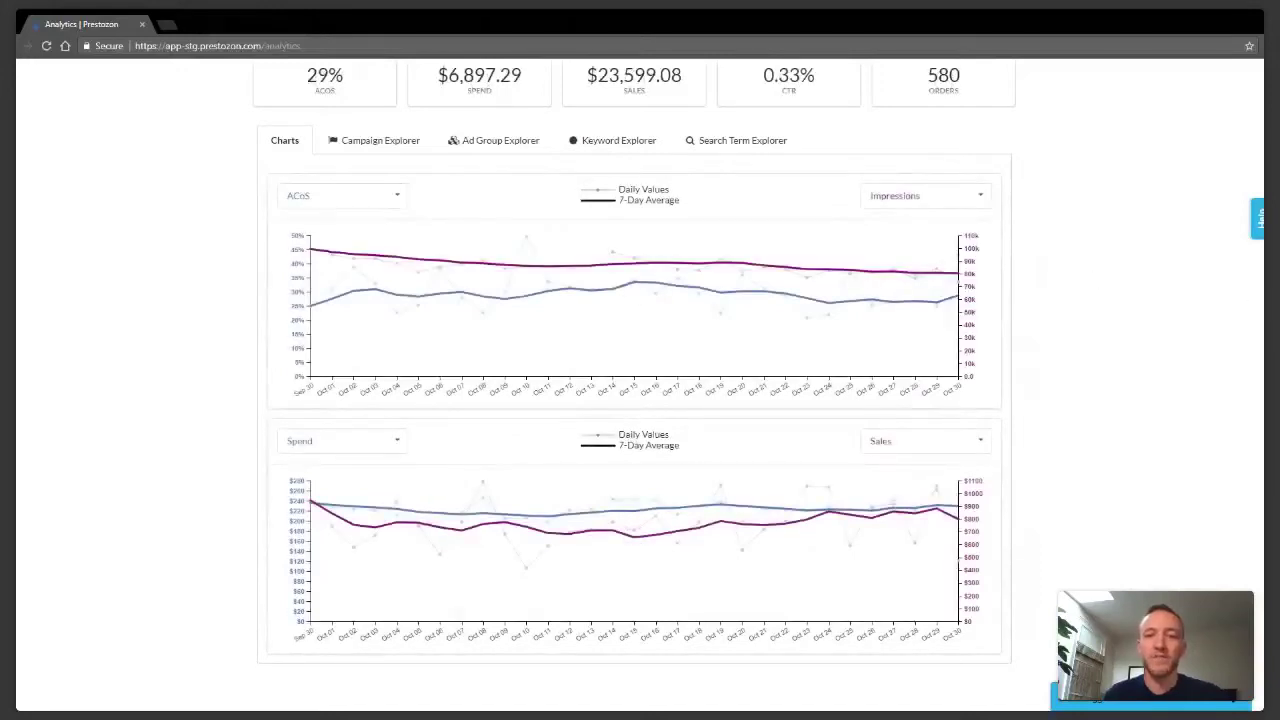
Open the Campaign Explorer and expand the campaign breakdown by both ad groups and keywords.
scroll(636, 380, "up", 3)
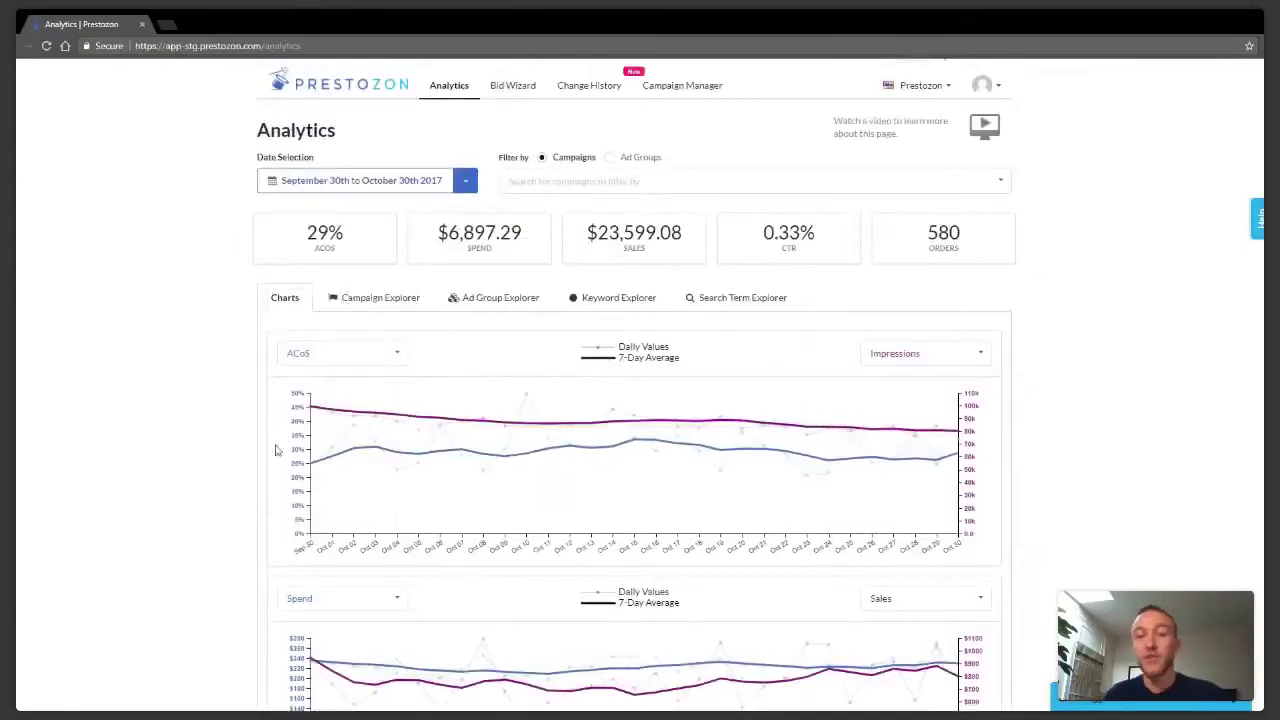
left_click(386, 300)
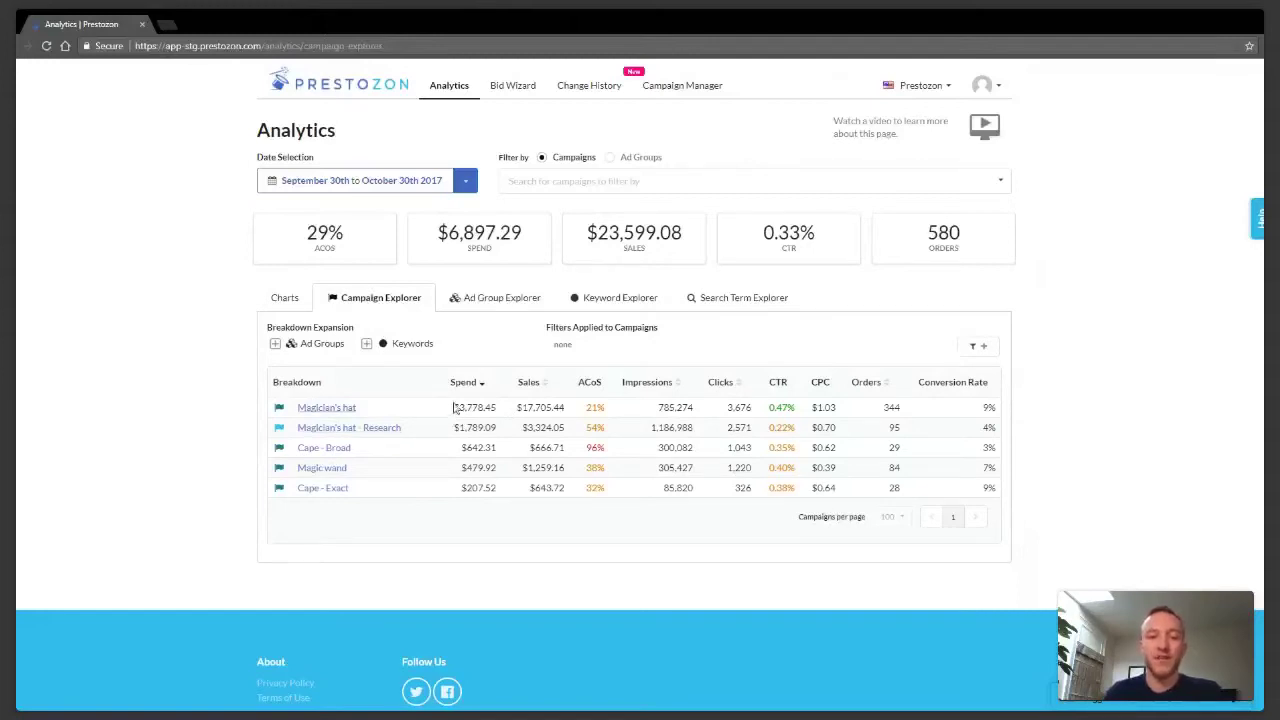
left_click_drag(453, 407, 510, 428)
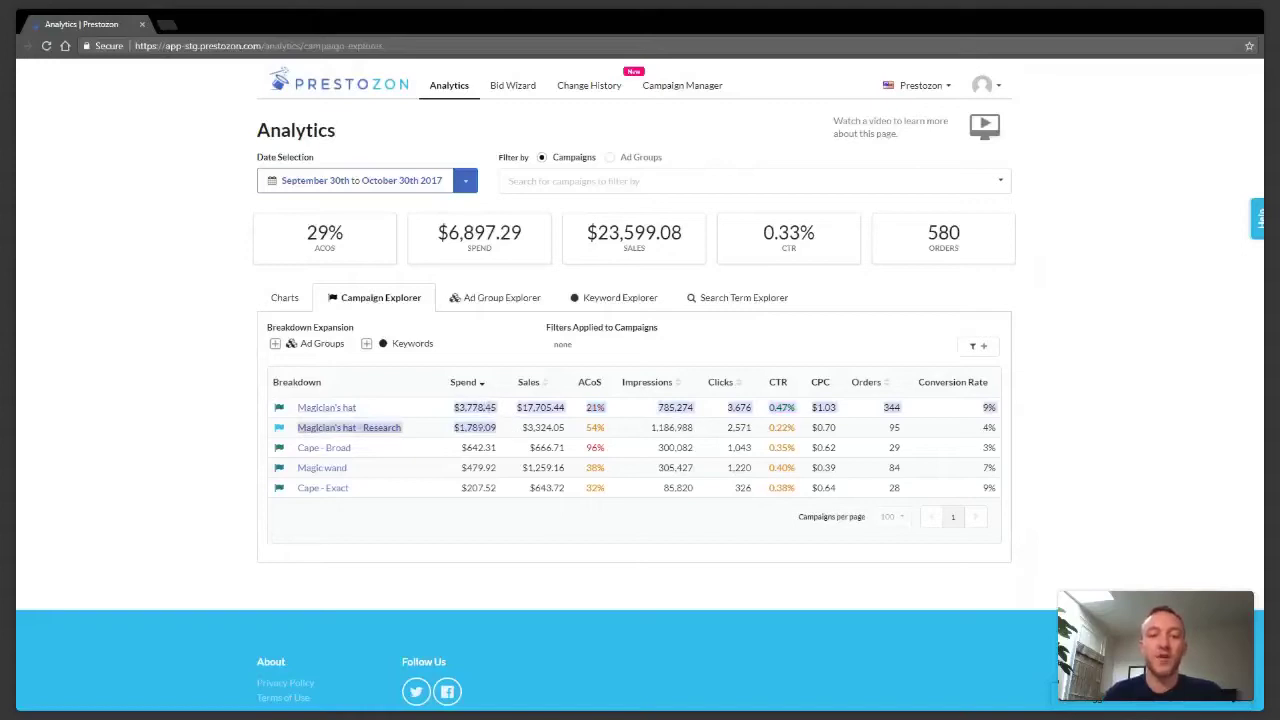
left_click(489, 412)
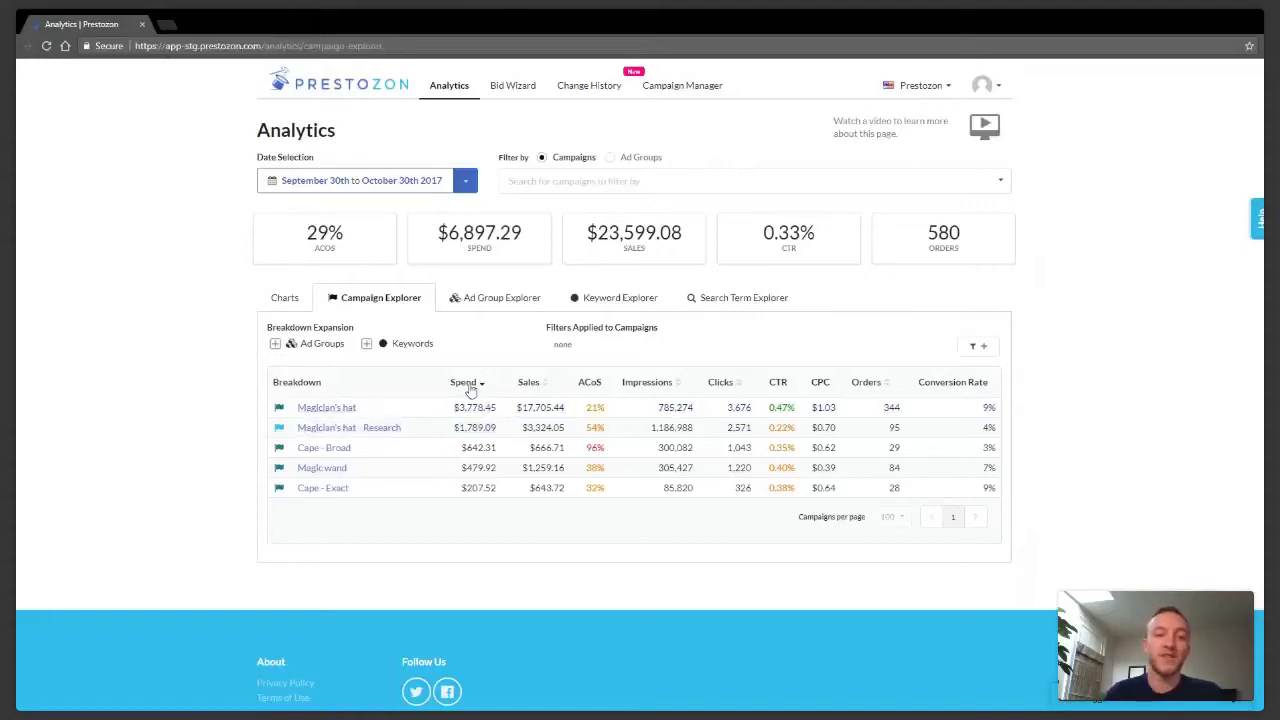
left_click(296, 346)
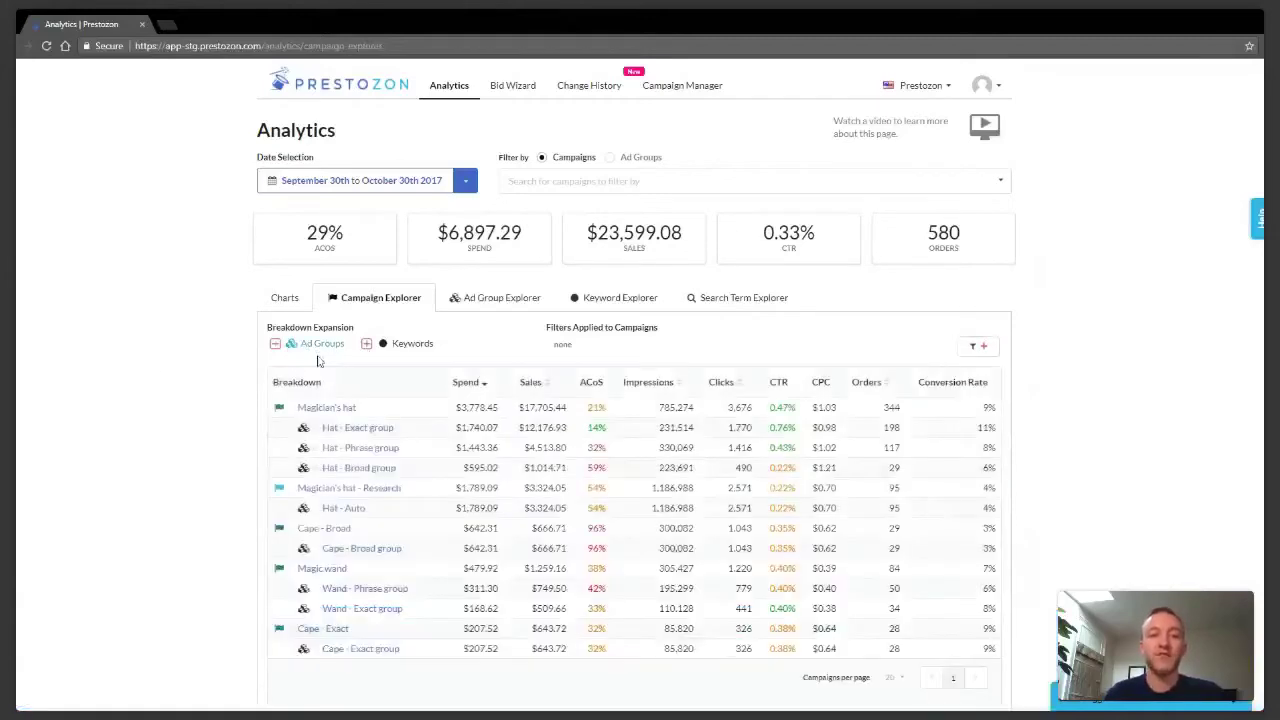
left_click(415, 348)
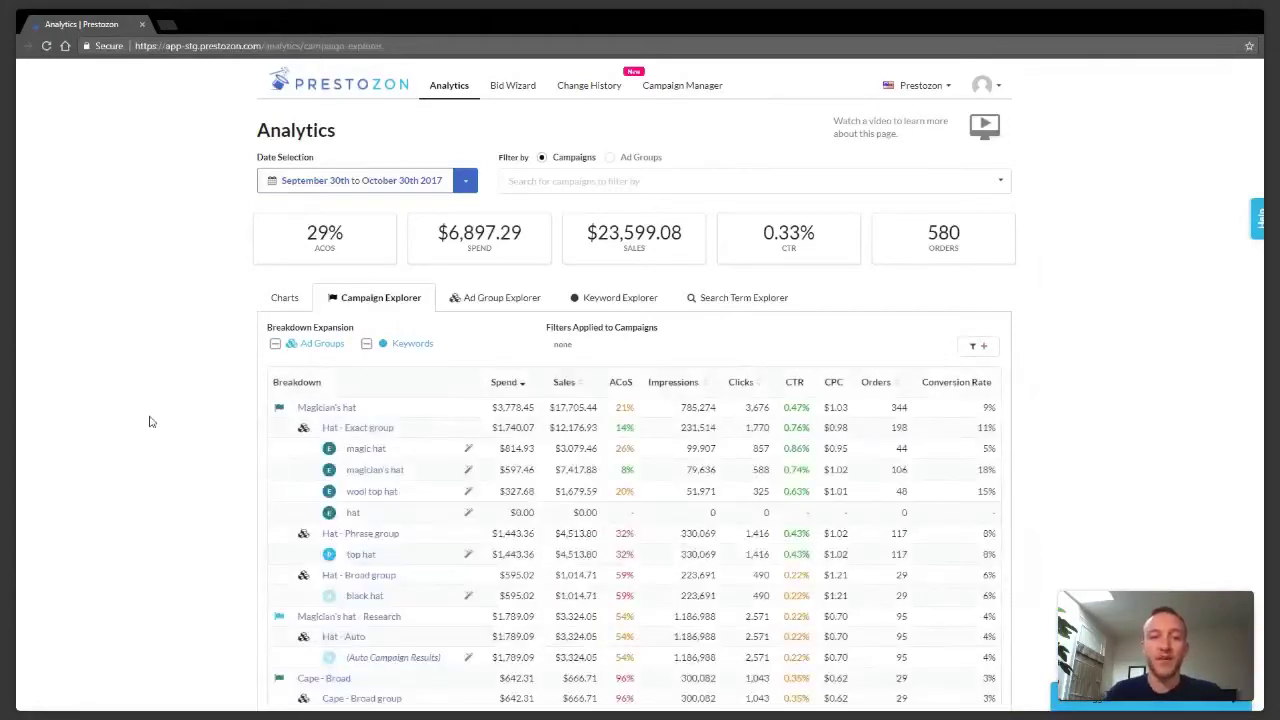
Open the Ad Group Explorer and expand its breakdown by keywords.
scroll(150, 421, "down", 1)
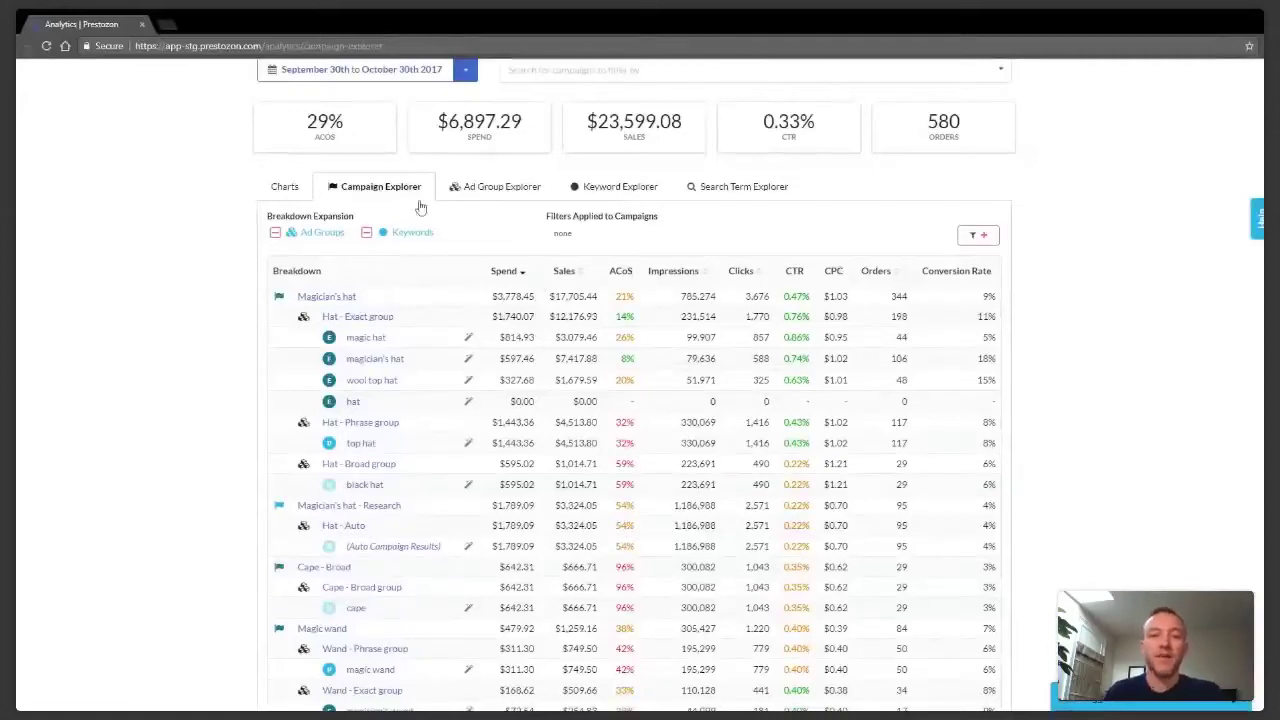
left_click(518, 191)
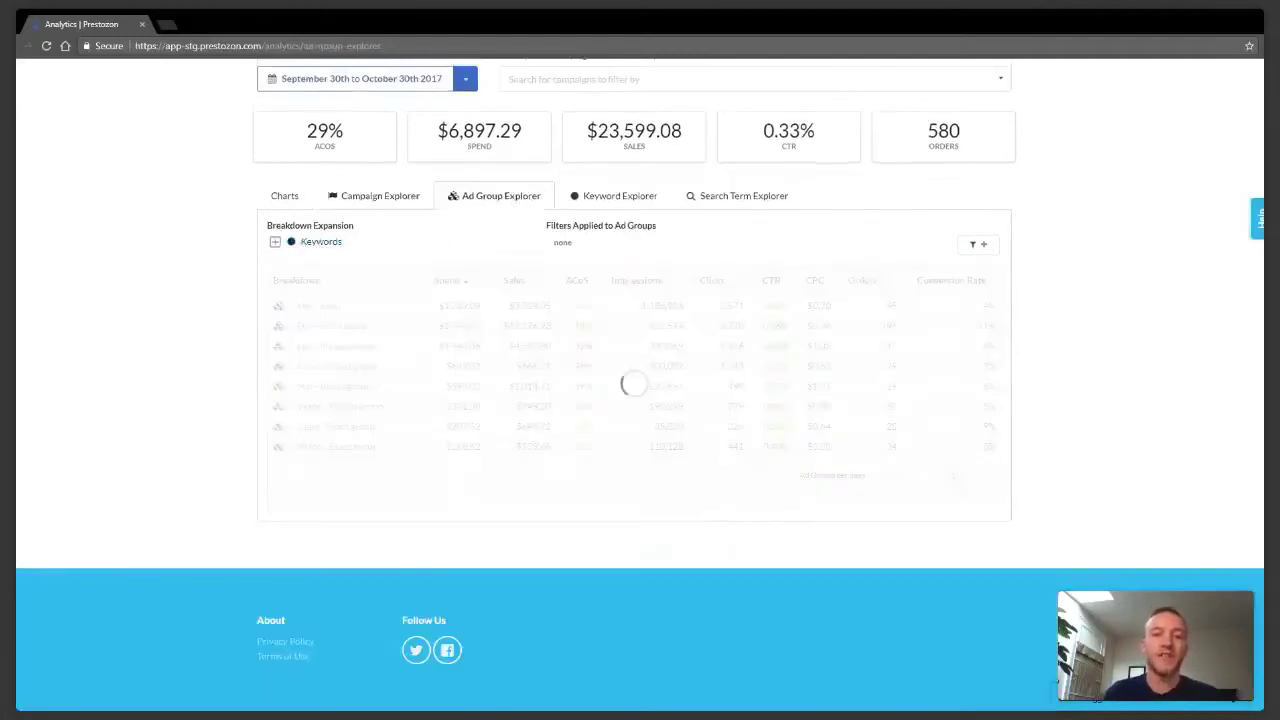
left_click(296, 243)
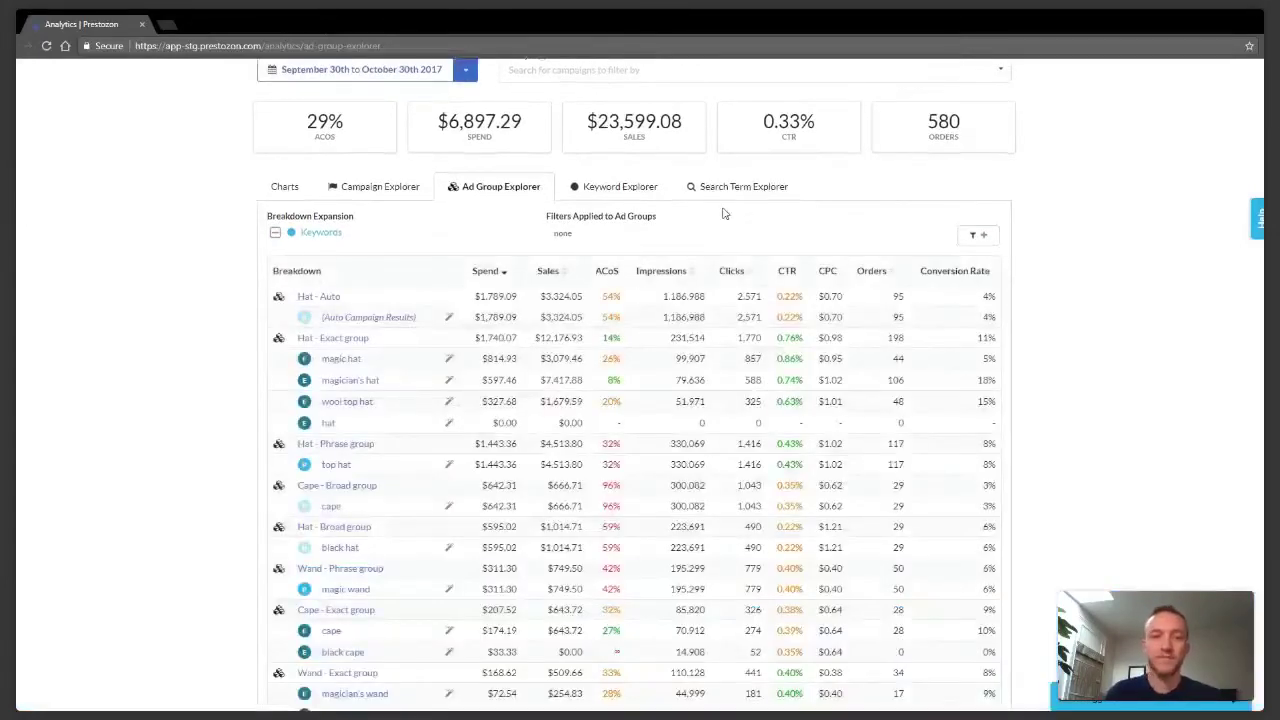
Open the Keyword Explorer, expand its breakdown by search terms and examine the terms listed under the keywords.
left_click(643, 193)
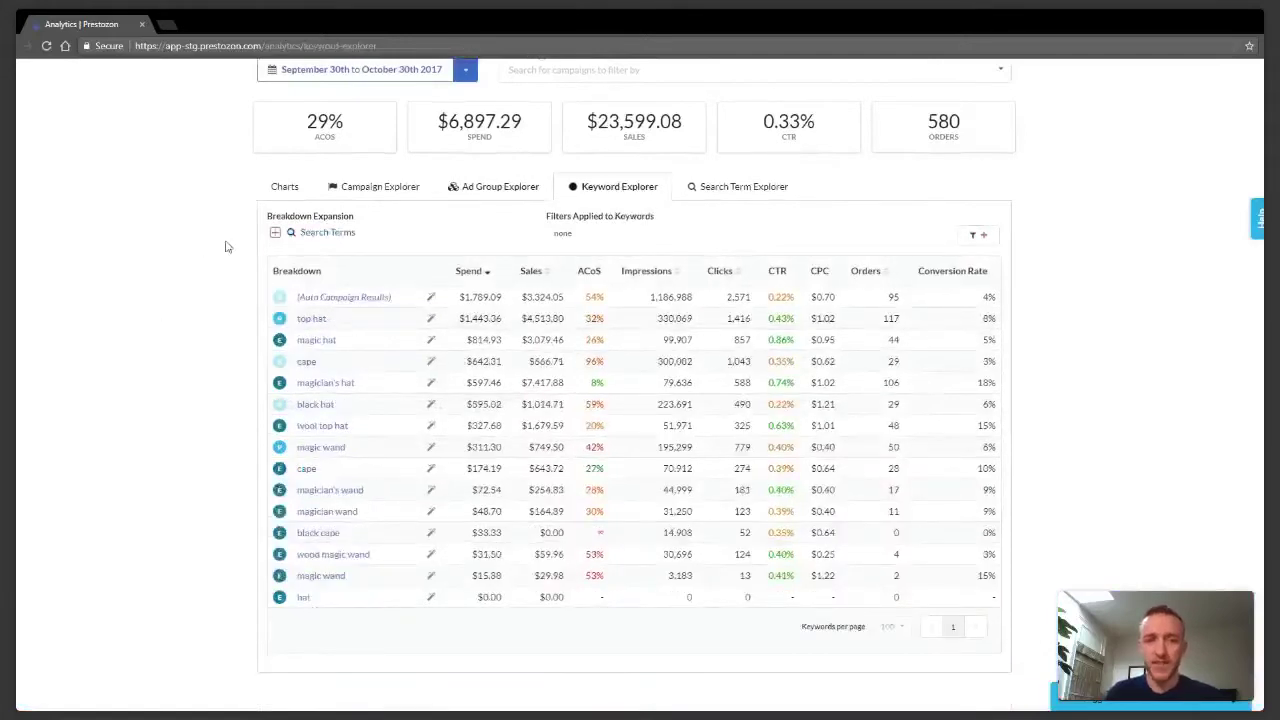
left_click(318, 234)
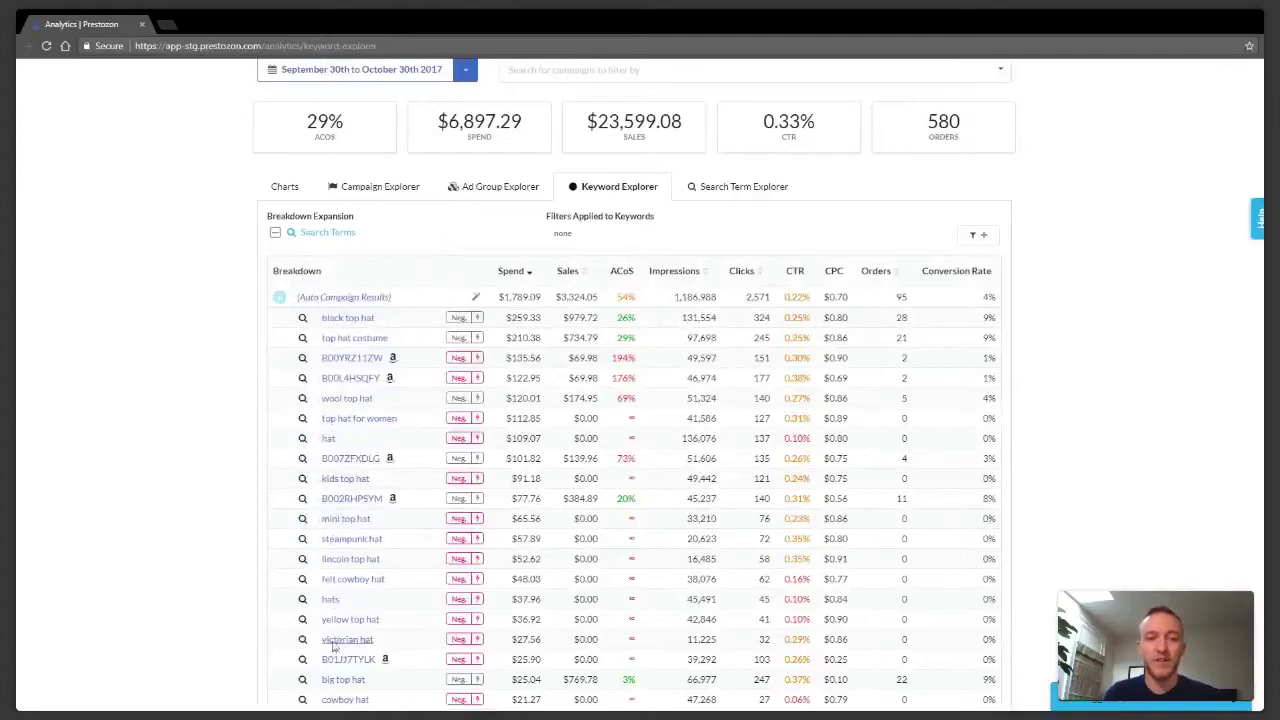
scroll(110, 438, "down", 5)
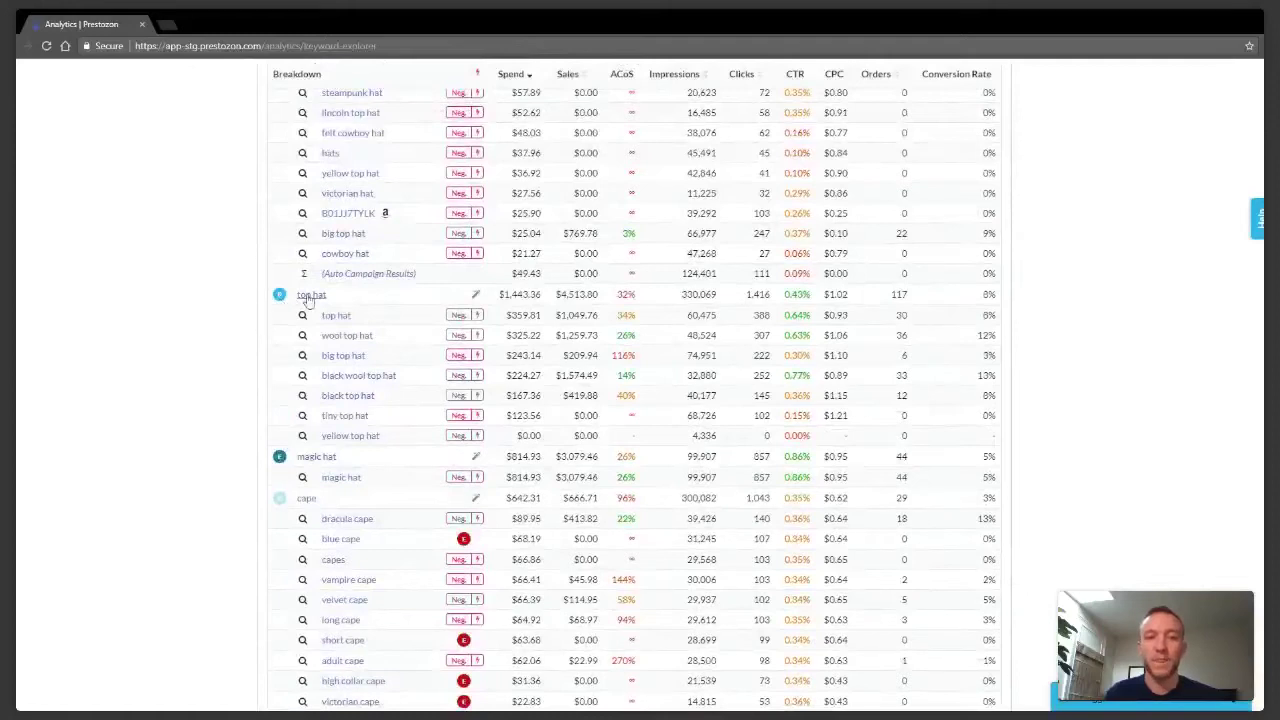
Open the Search Term Explorer and expand its breakdown by campaigns.
scroll(308, 301, "up", 6)
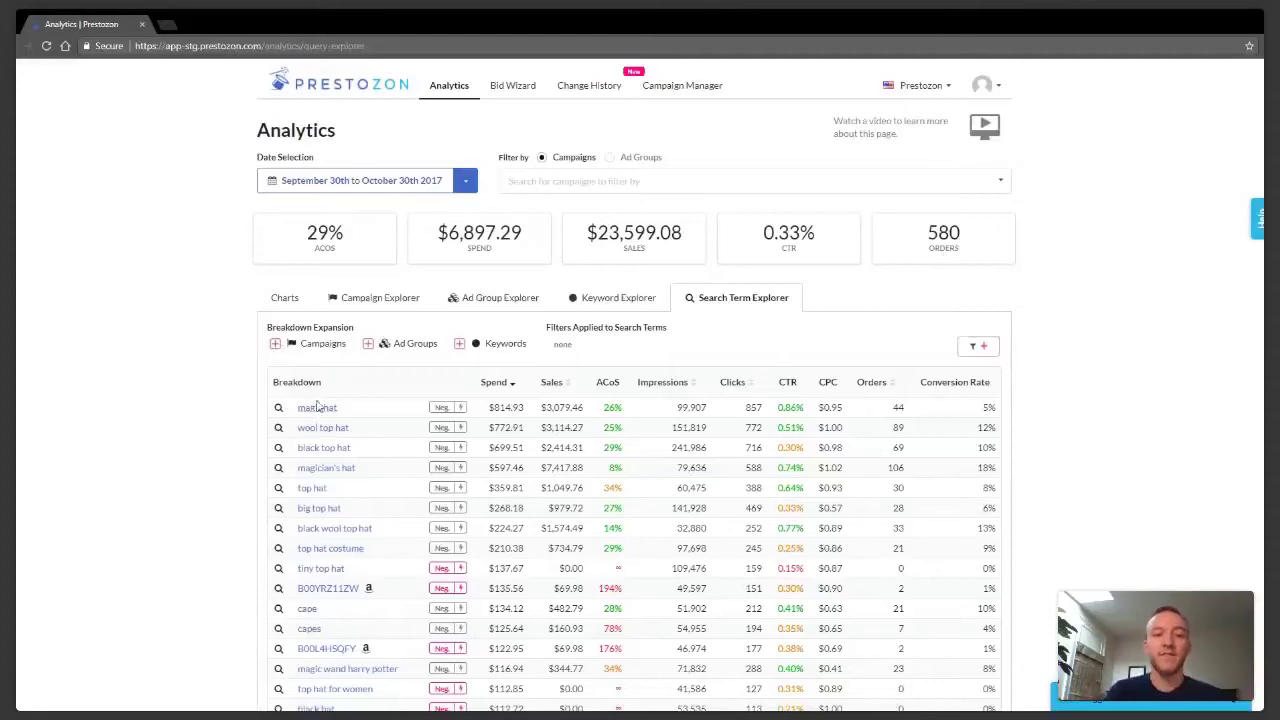
left_click(320, 352)
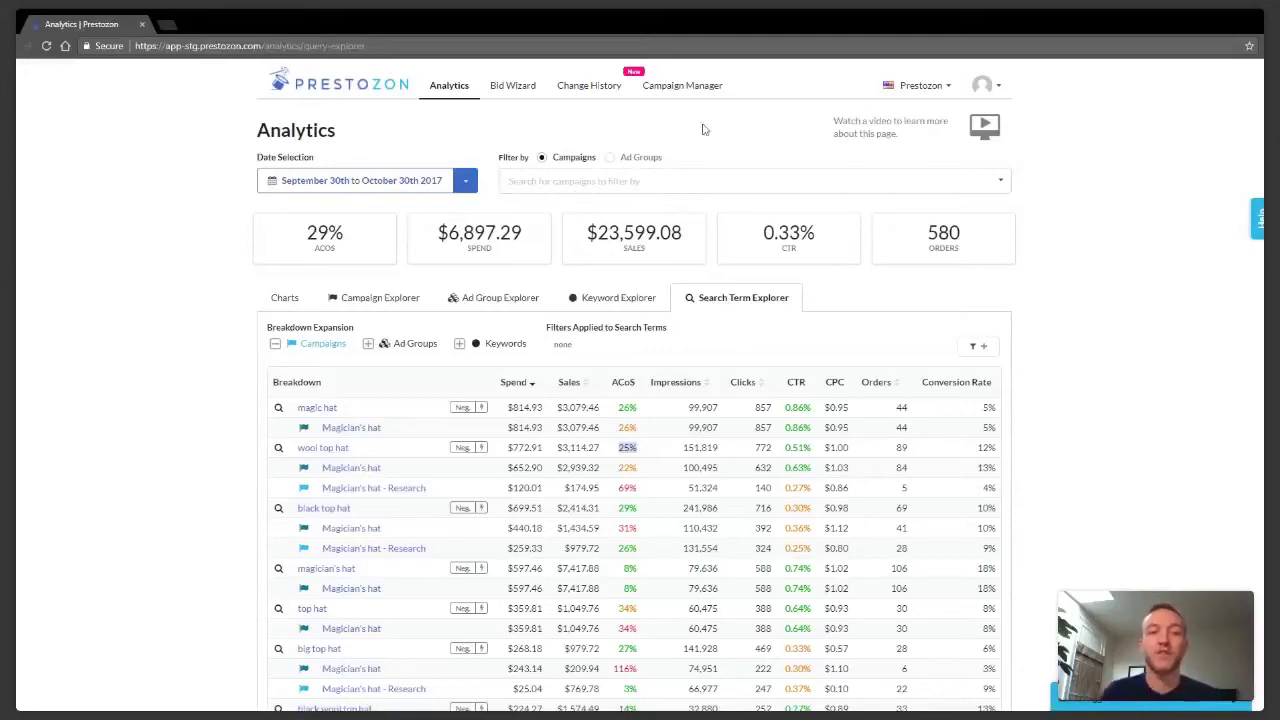
In Bid Wizard, accept the suggested $0.38 bid for the phrase-match magic wand keyword and apply the change.
left_click(521, 101)
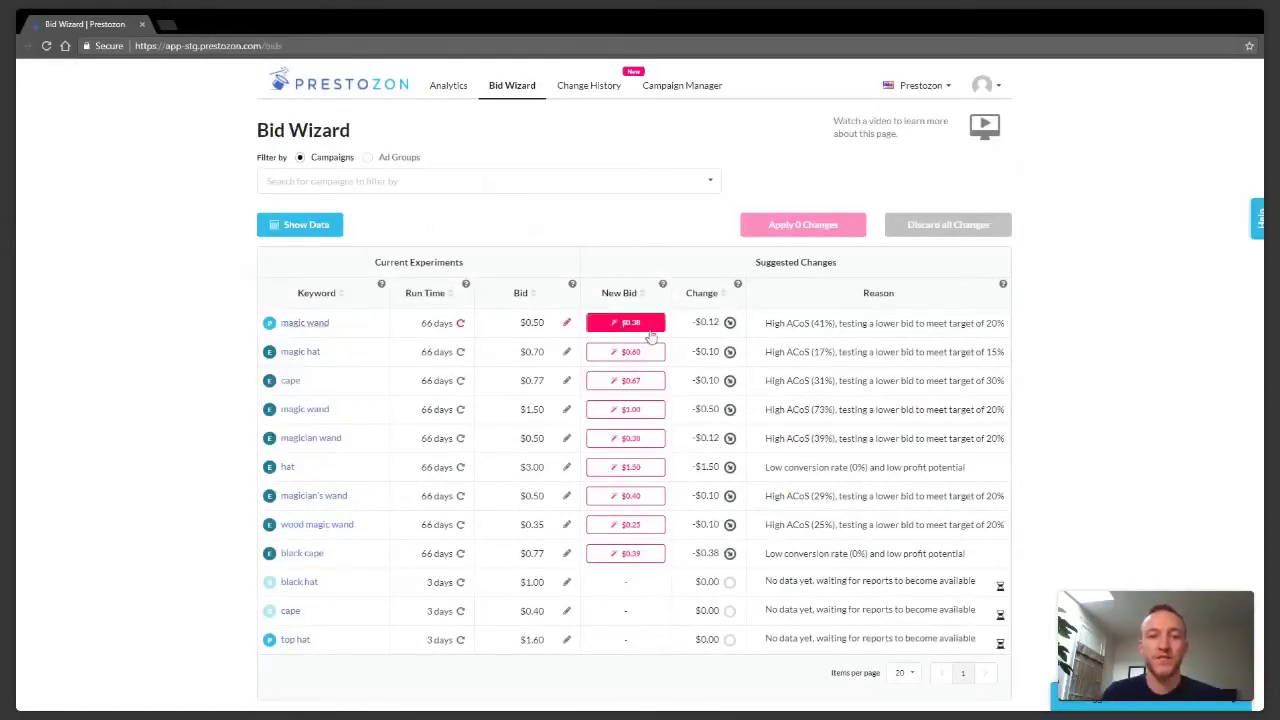
mouse_move(315, 330)
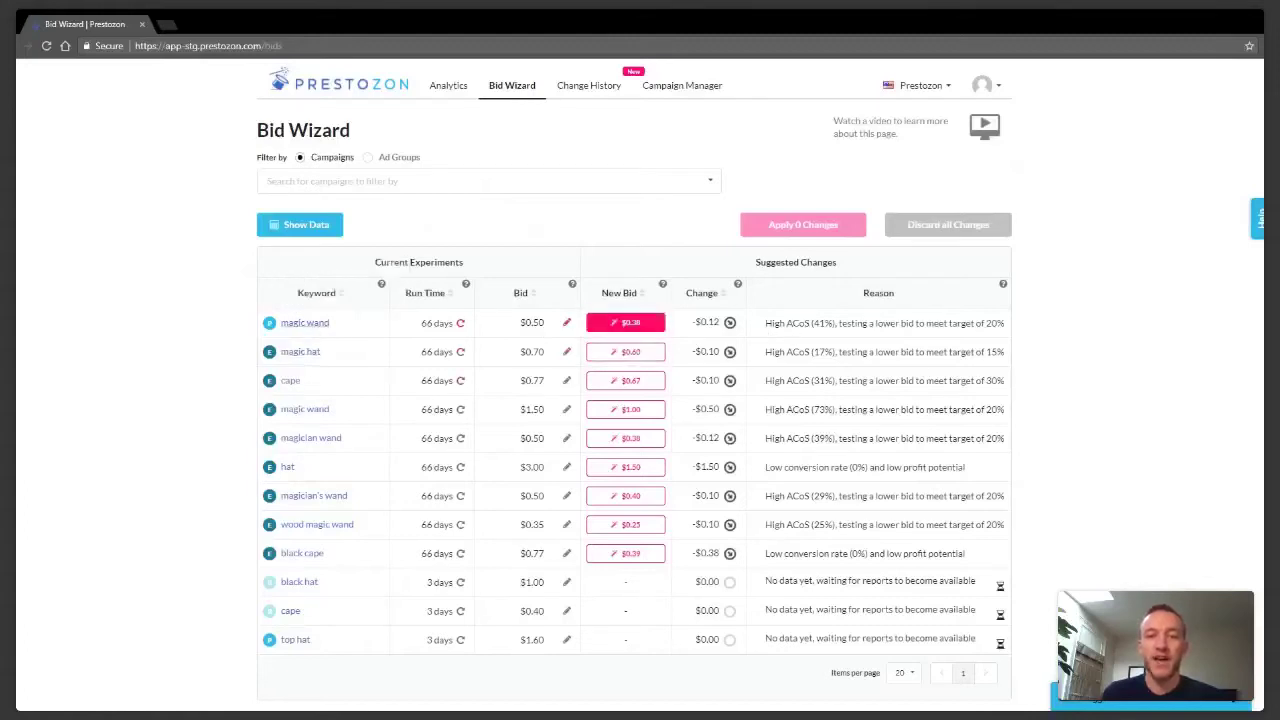
left_click_drag(765, 323, 837, 324)
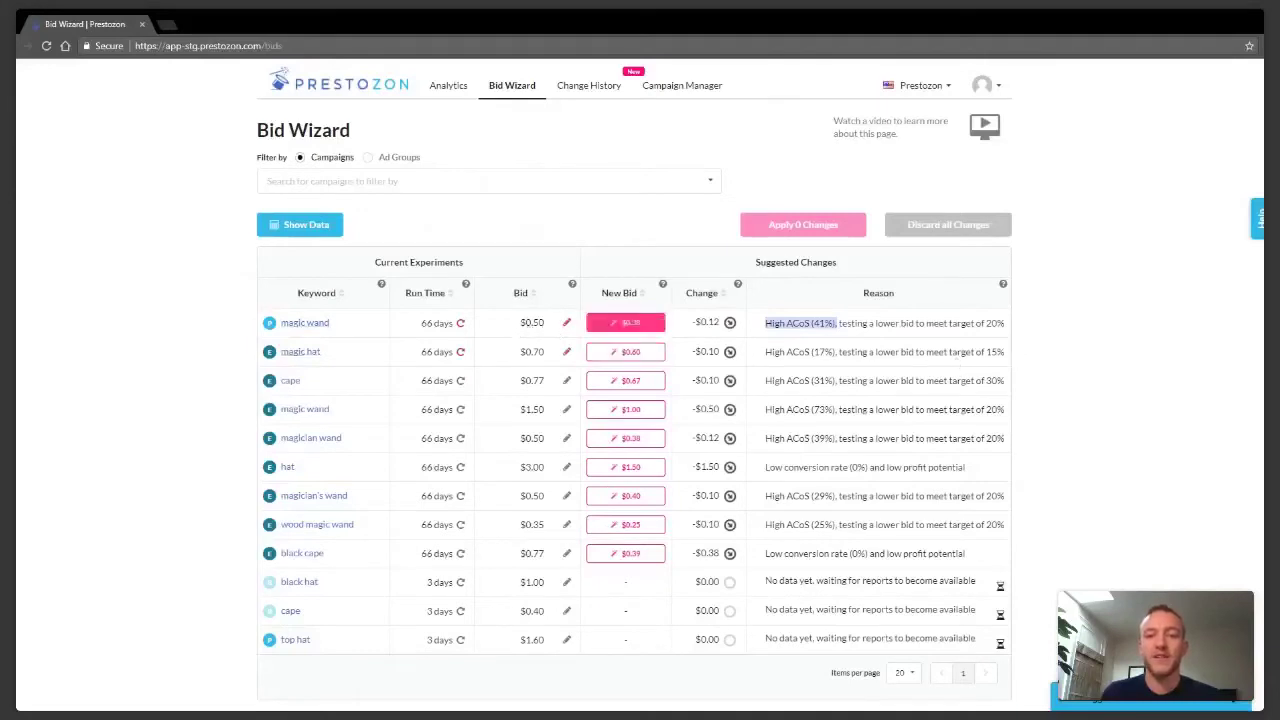
left_click_drag(980, 323, 997, 323)
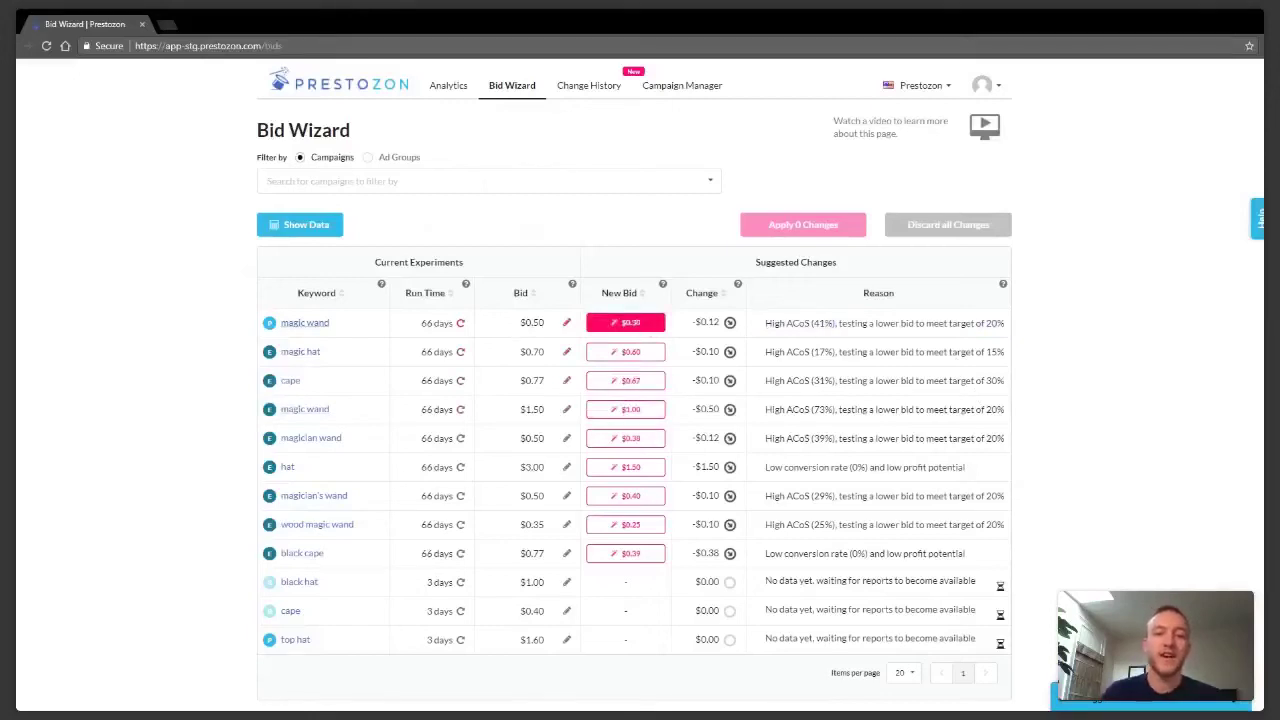
left_click(625, 322)
left_click(812, 228)
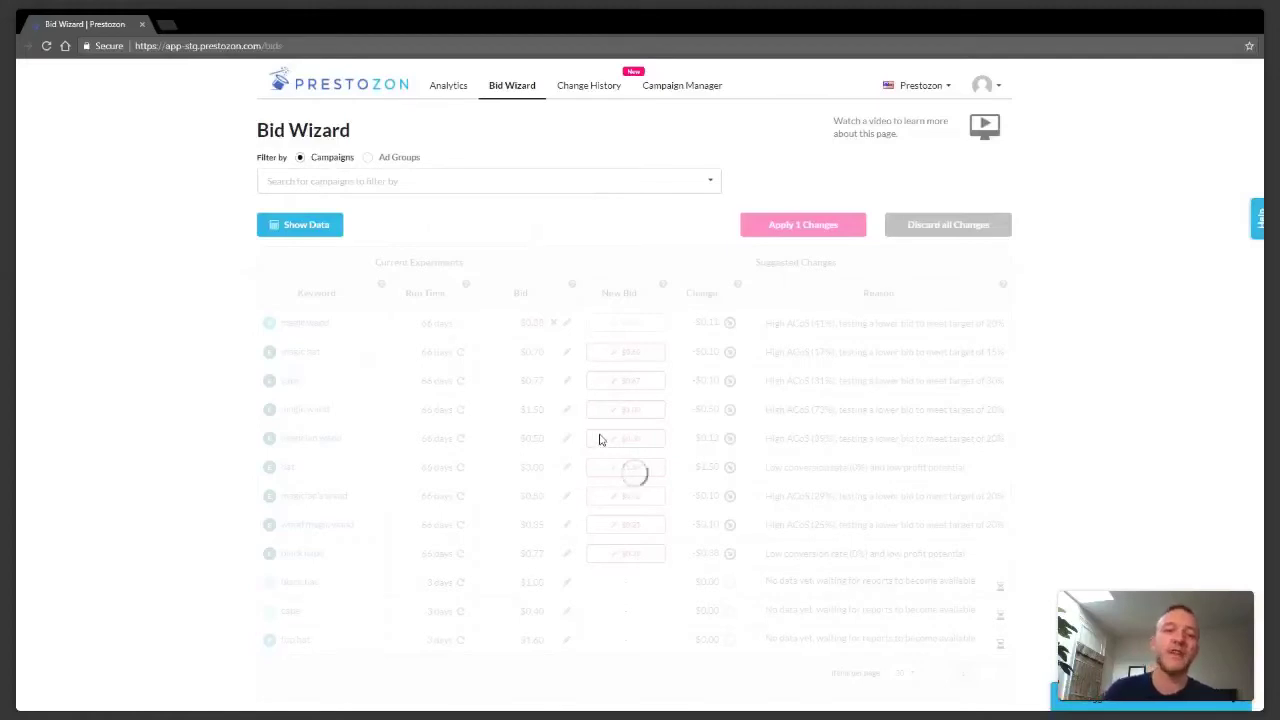
Open the Change History and review the recent keyword bid changes.
left_click(587, 90)
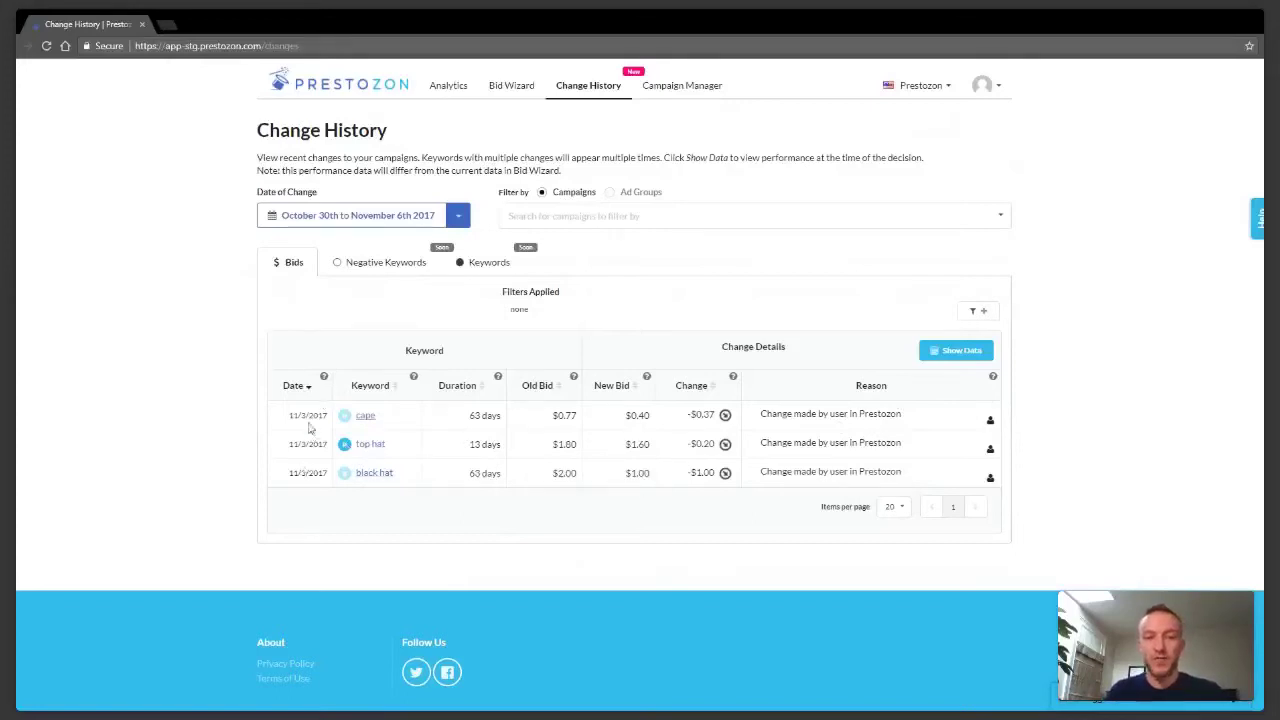
mouse_move(373, 484)
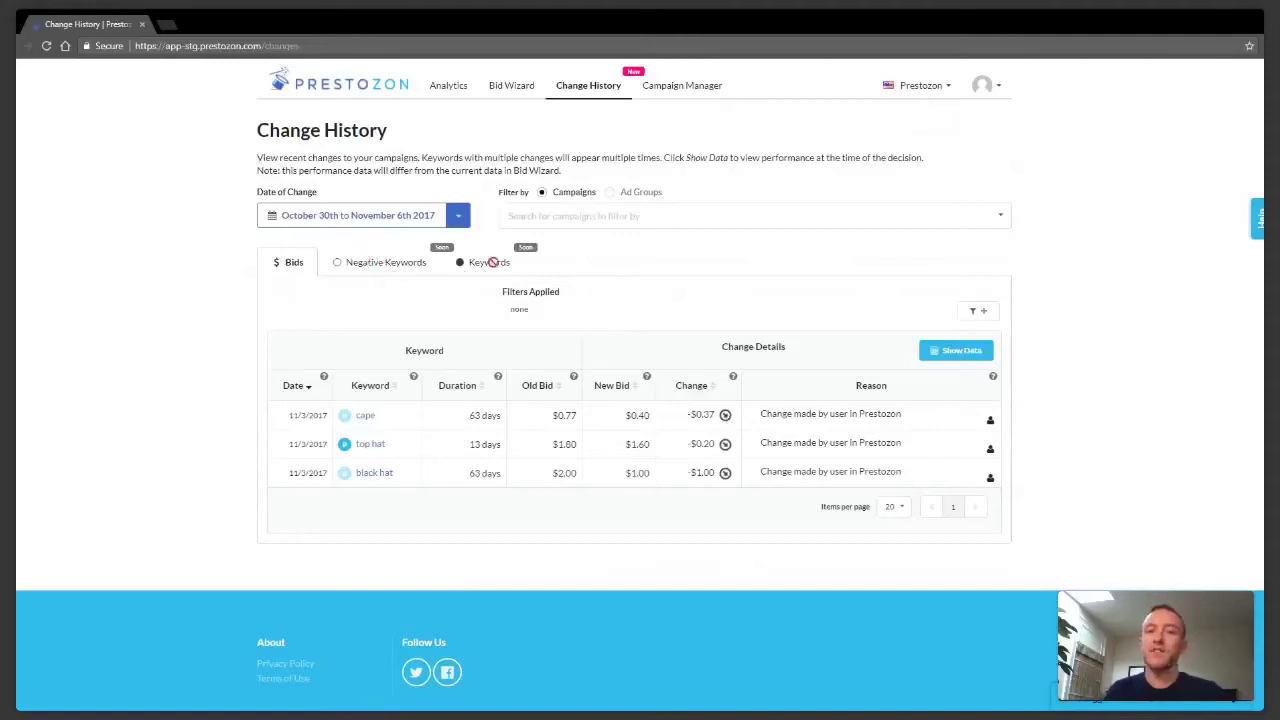
Reload the Campaign Manager and turn on automation for the Cape - Broad campaign.
left_click(684, 88)
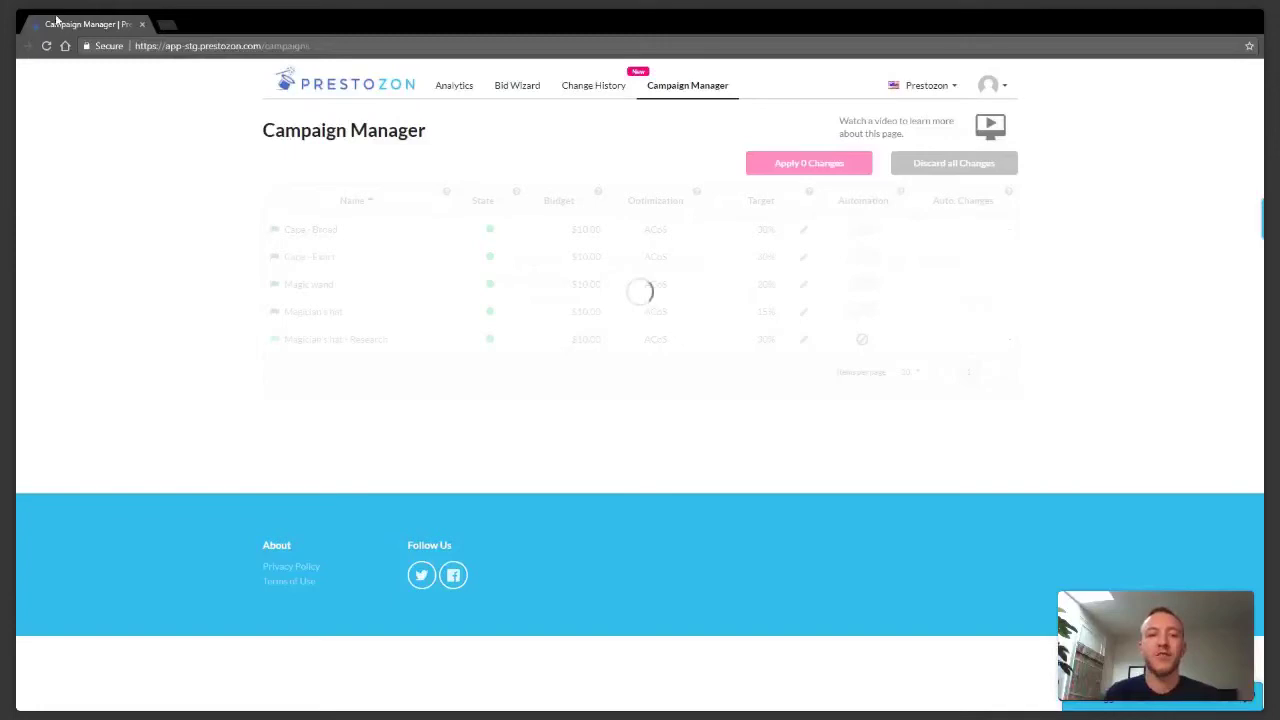
left_click(46, 45)
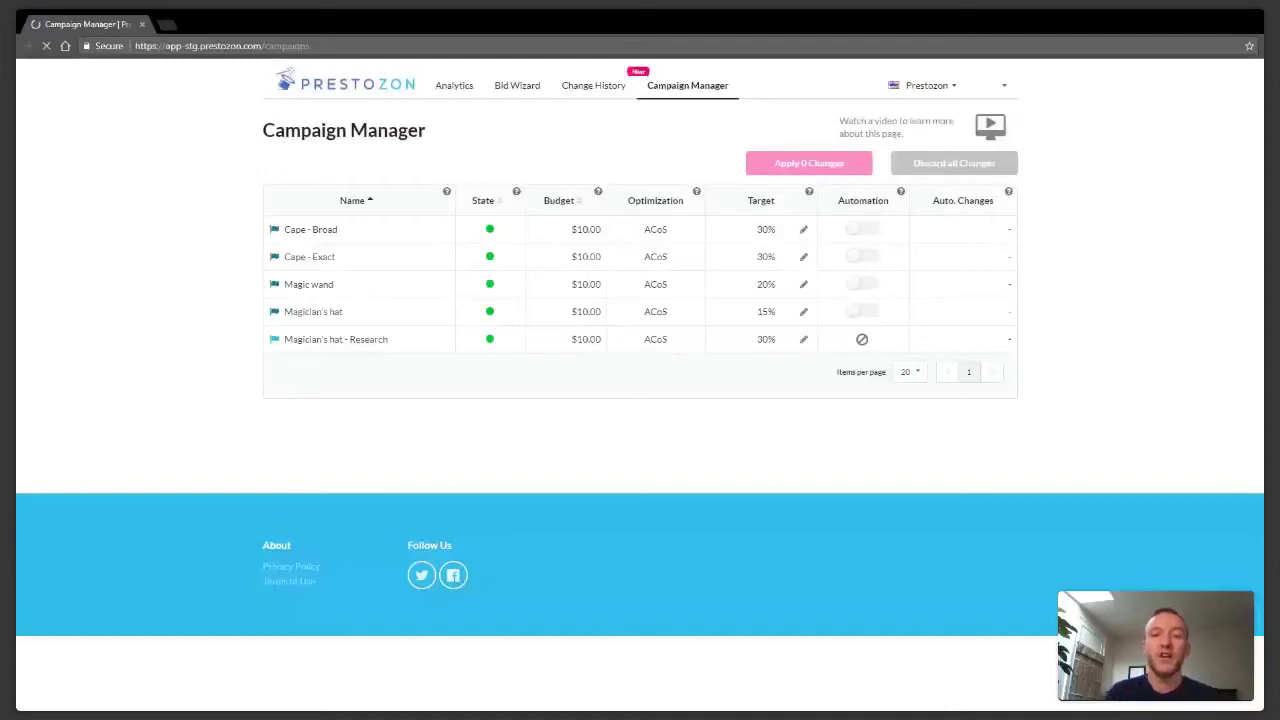
left_click_drag(757, 232, 777, 236)
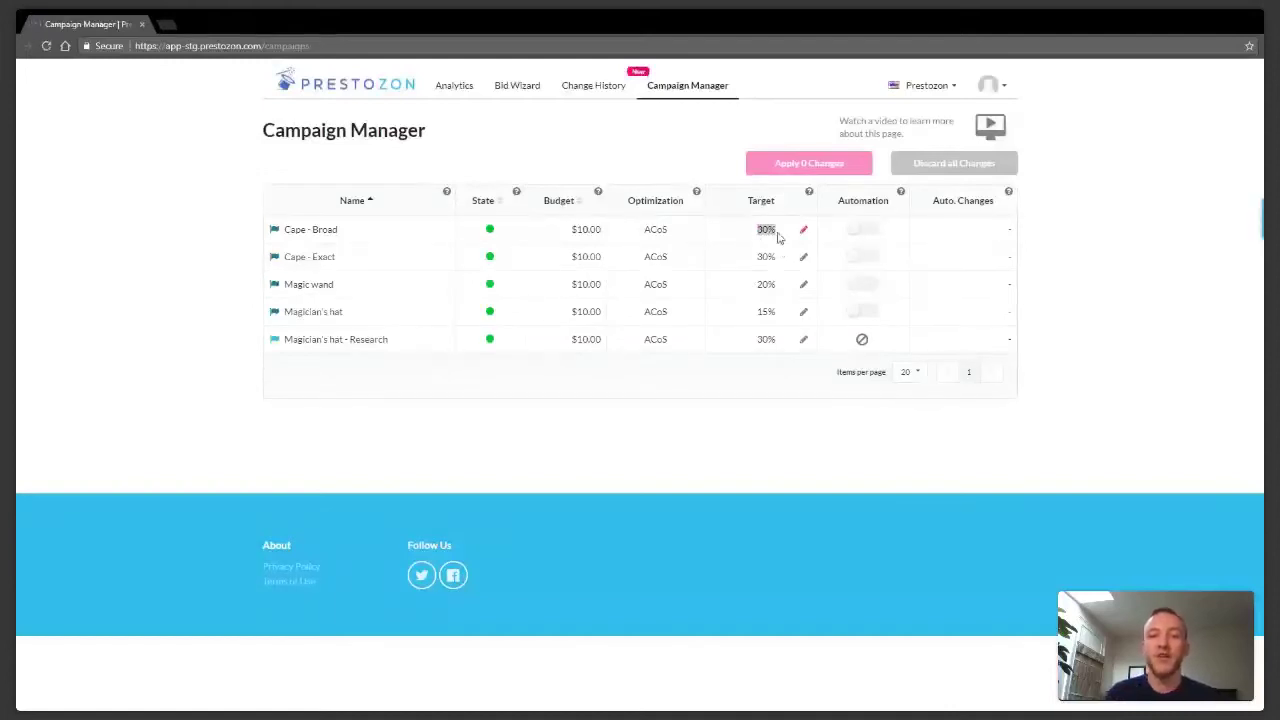
left_click(864, 230)
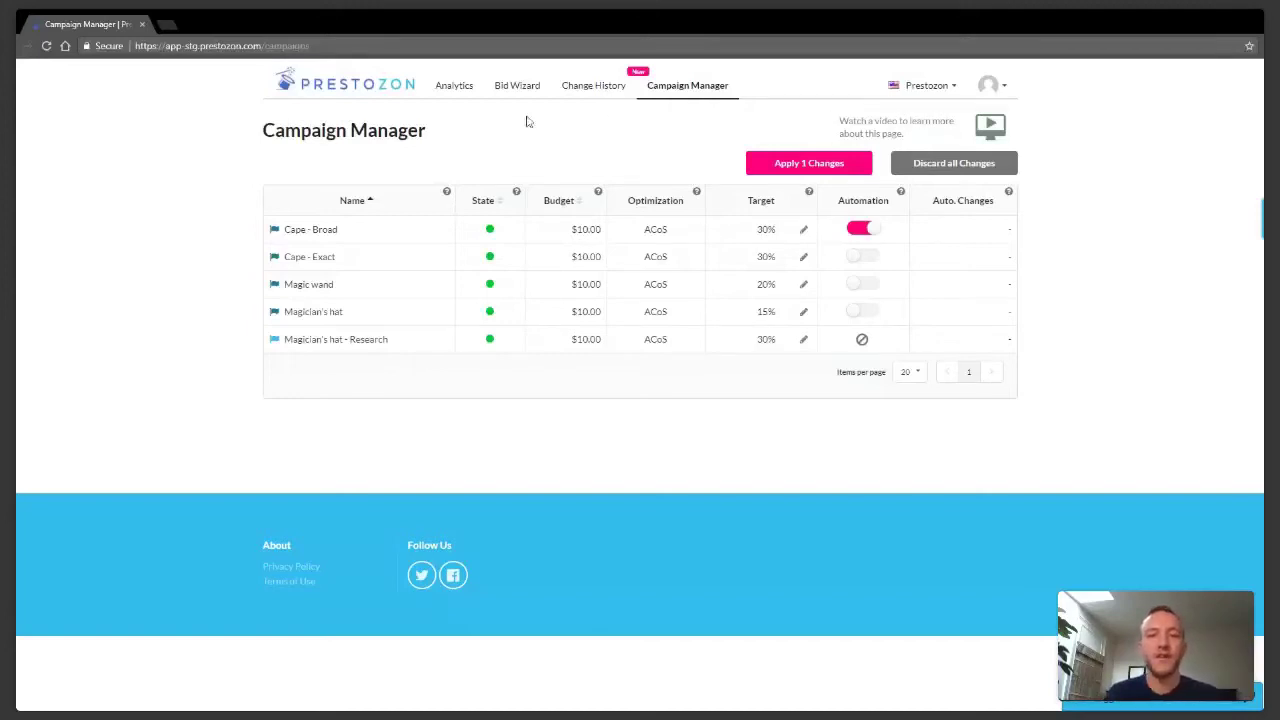
Open the bid details of the black hat keyword from Bid Wizard and examine its performance charts.
left_click(452, 89)
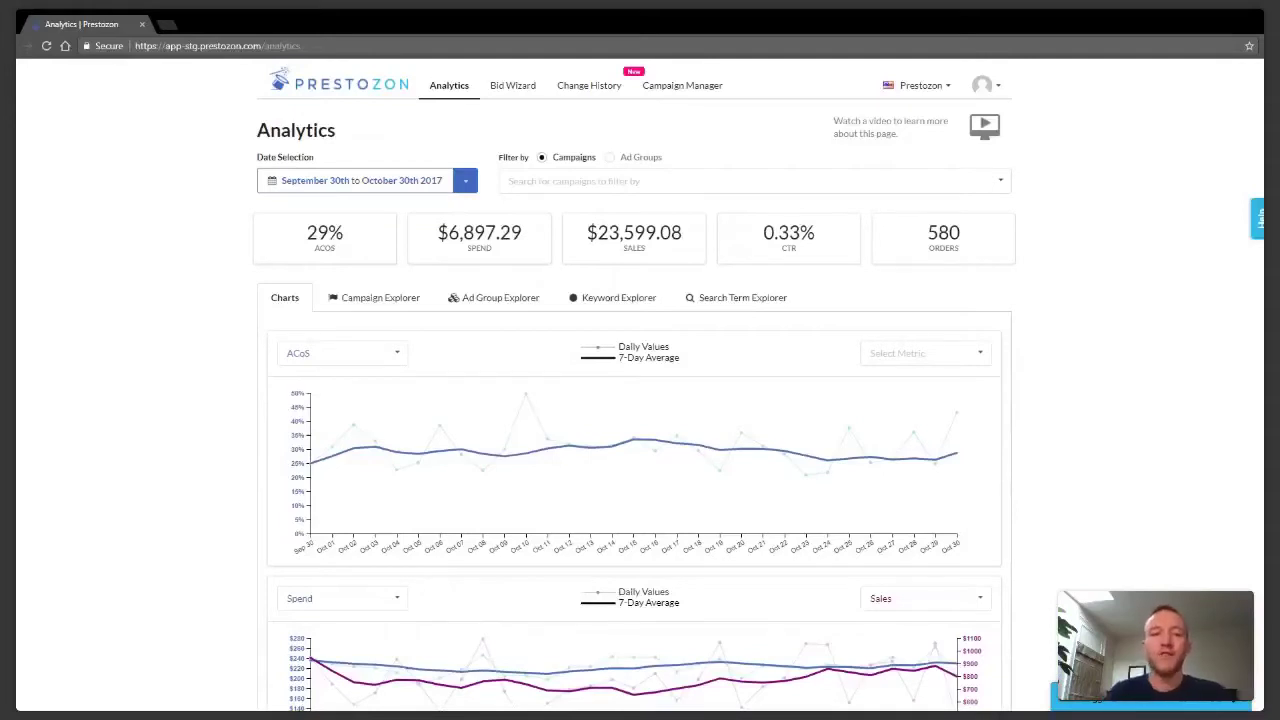
left_click(513, 88)
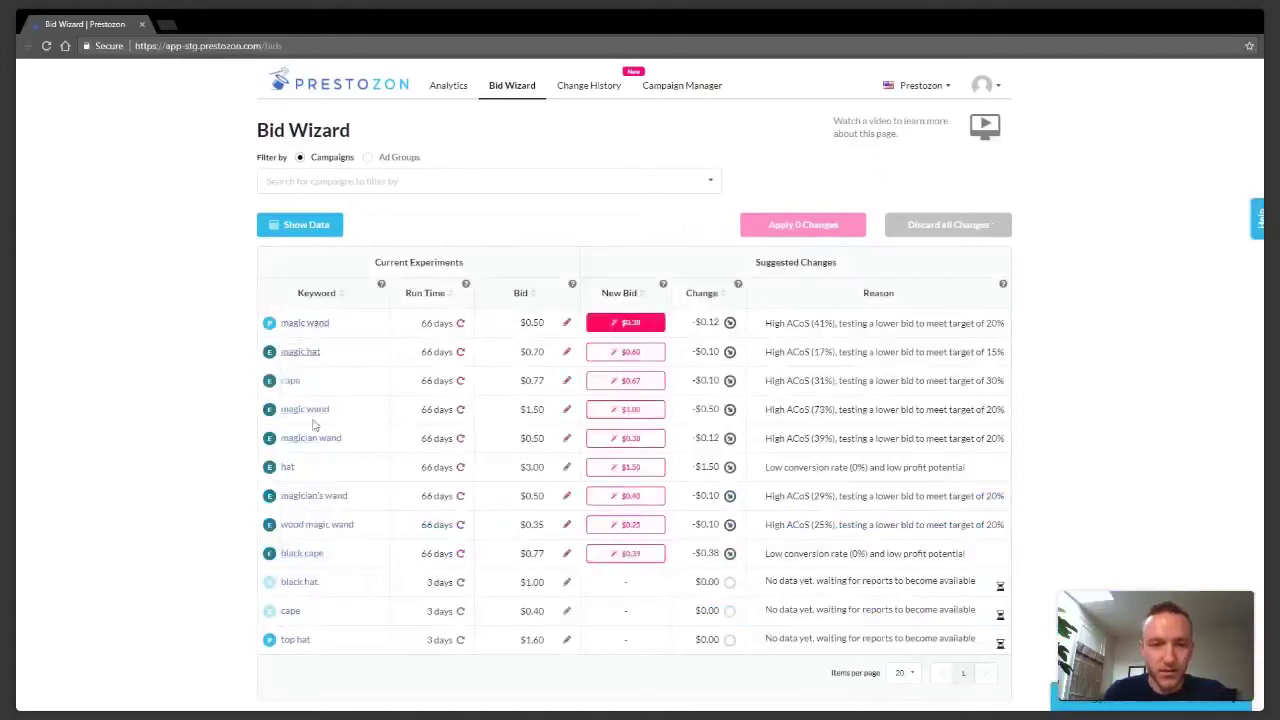
left_click(299, 581)
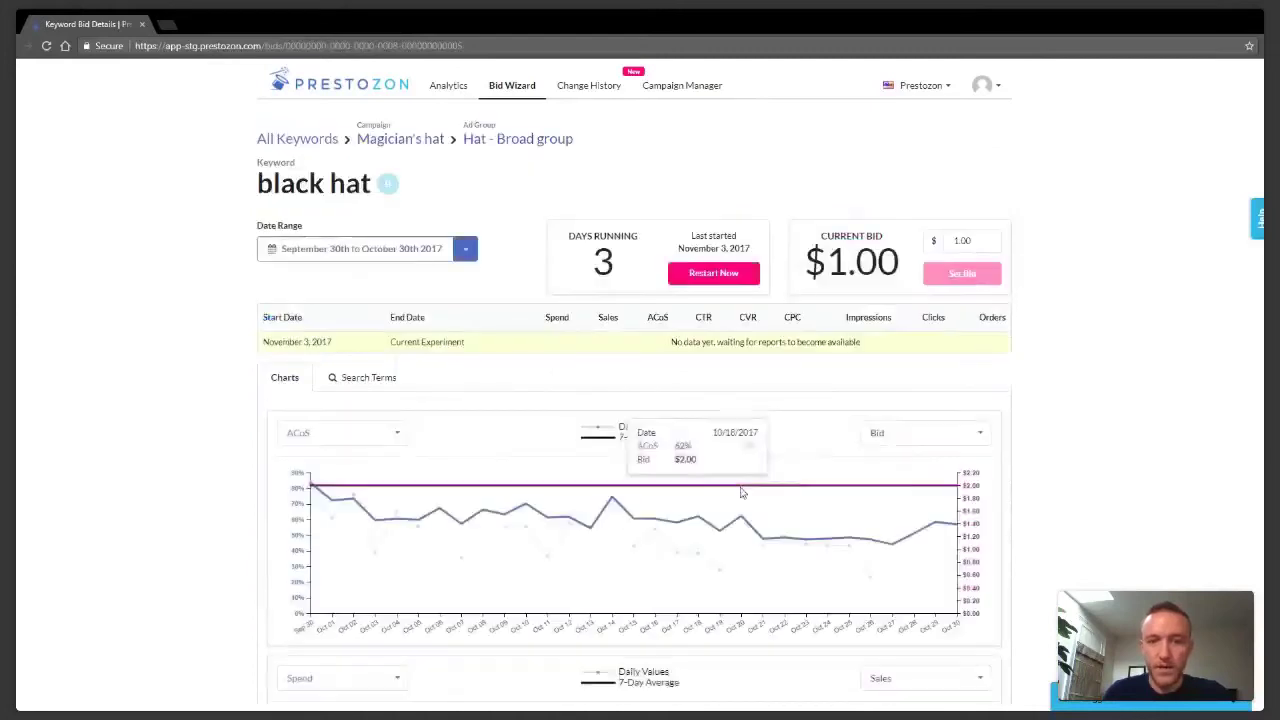
scroll(1145, 447, "down", 3)
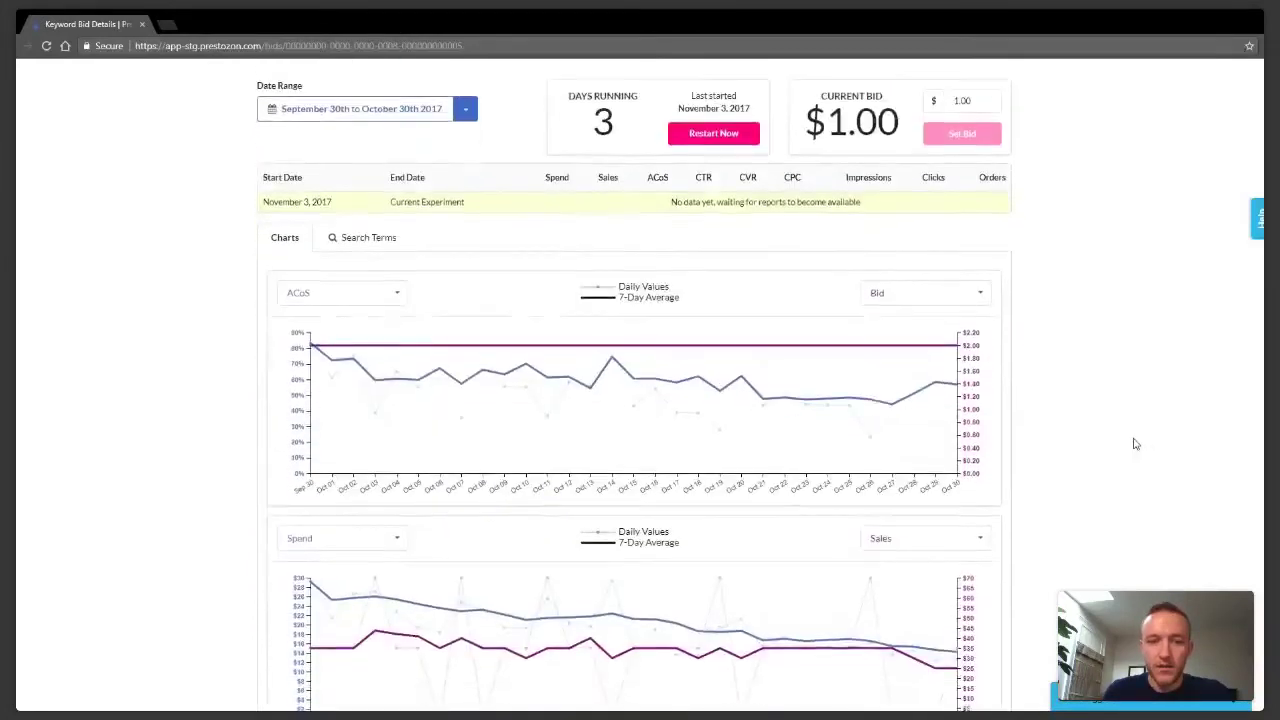
scroll(1135, 444, "down", 1)
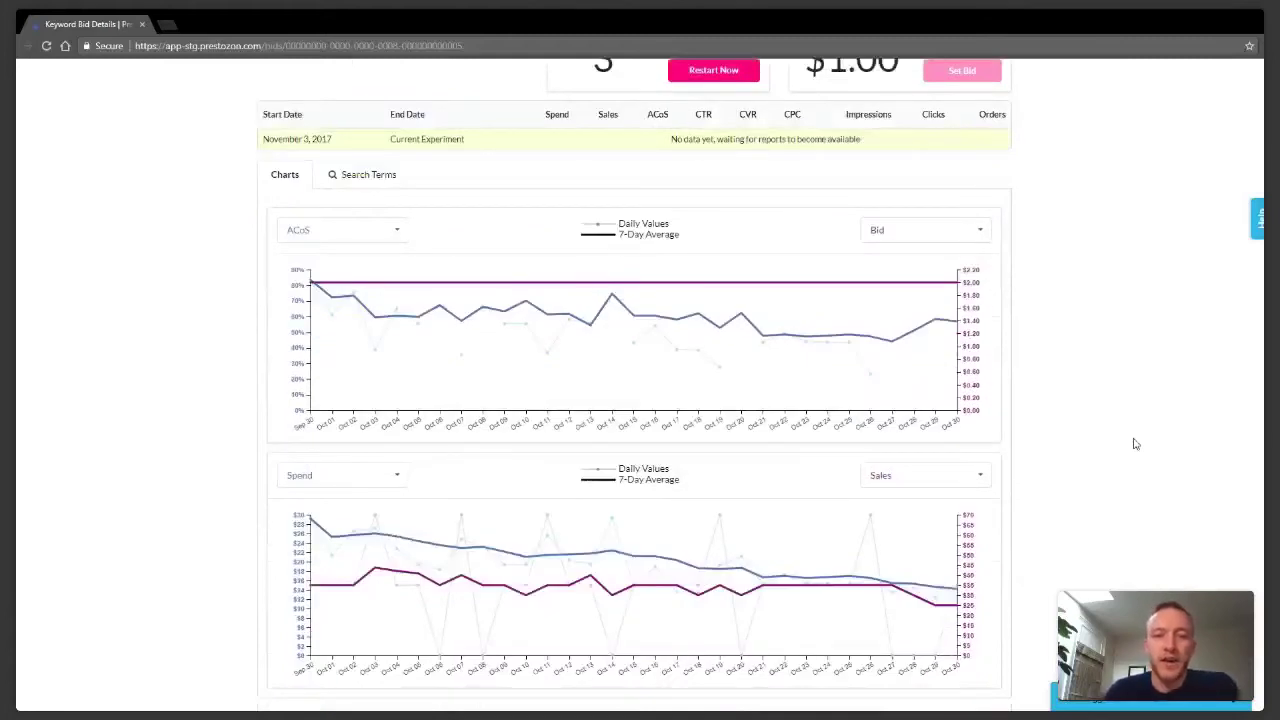
scroll(1134, 443, "down", 1)
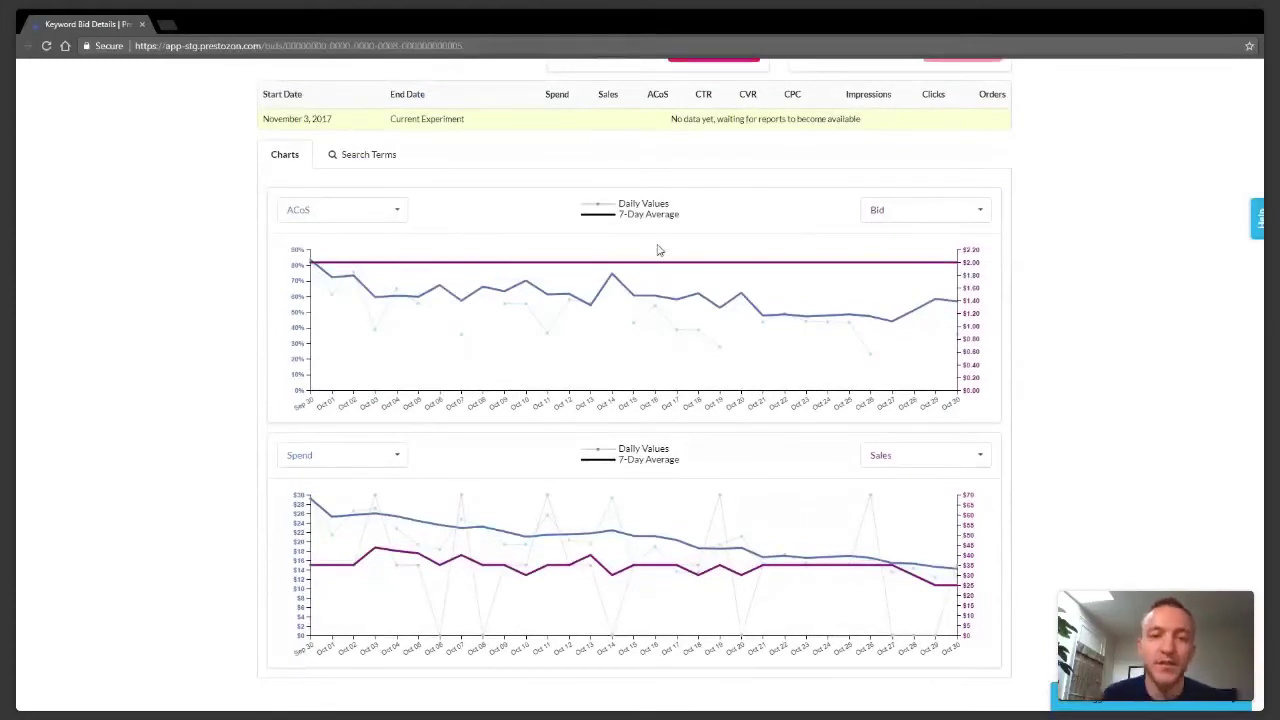
Examine the black hat keyword's ACoS and bid chart, and review its search term breakdown.
mouse_move(646, 285)
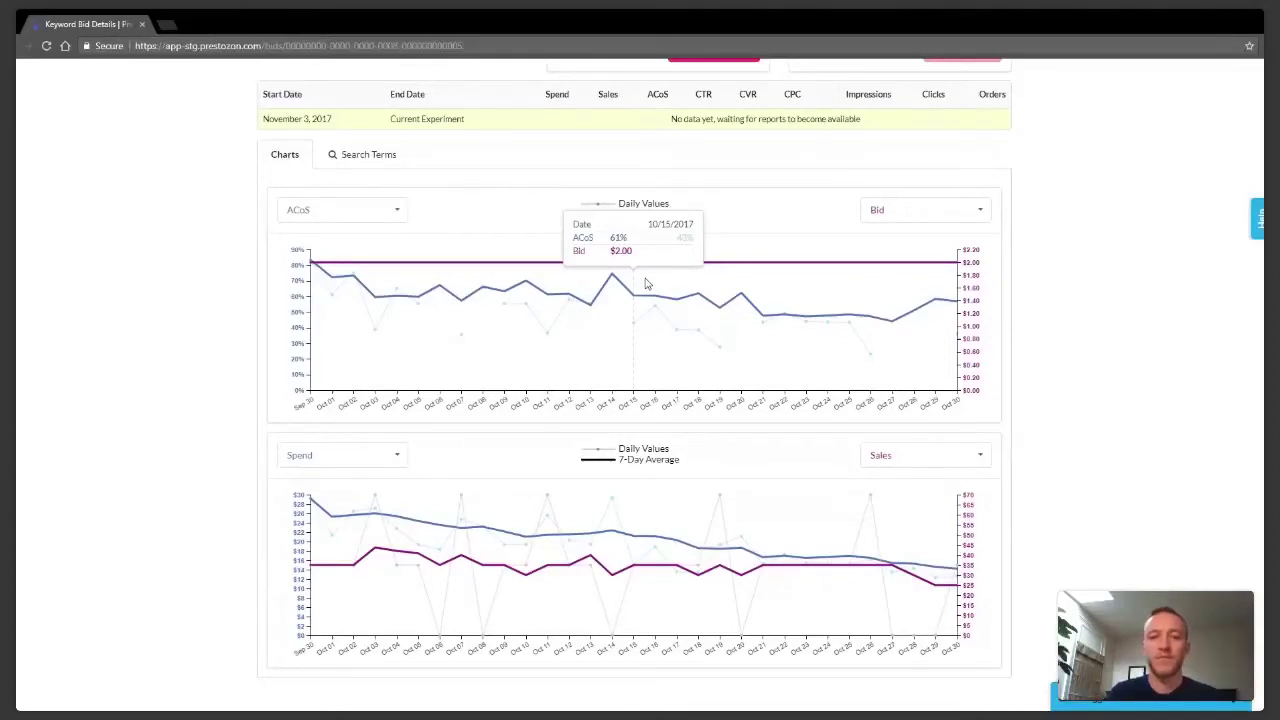
left_click(380, 160)
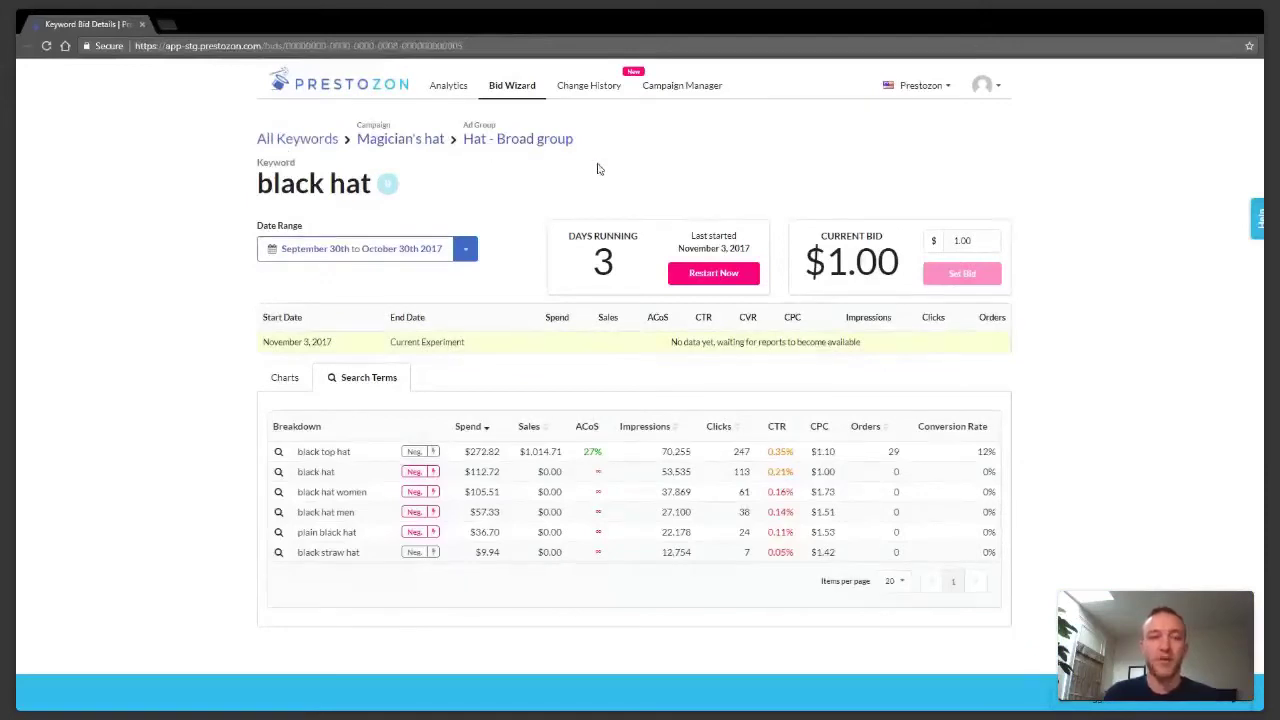
left_click_drag(246, 193, 460, 209)
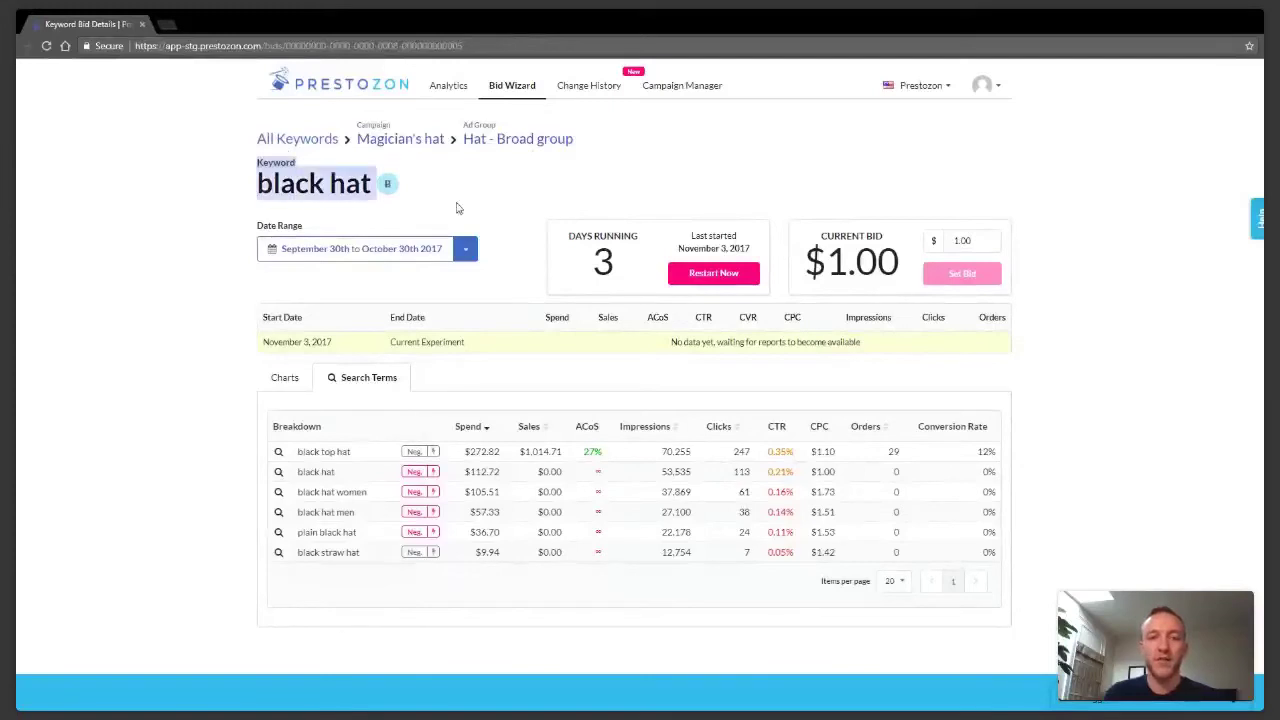
left_click(77, 378)
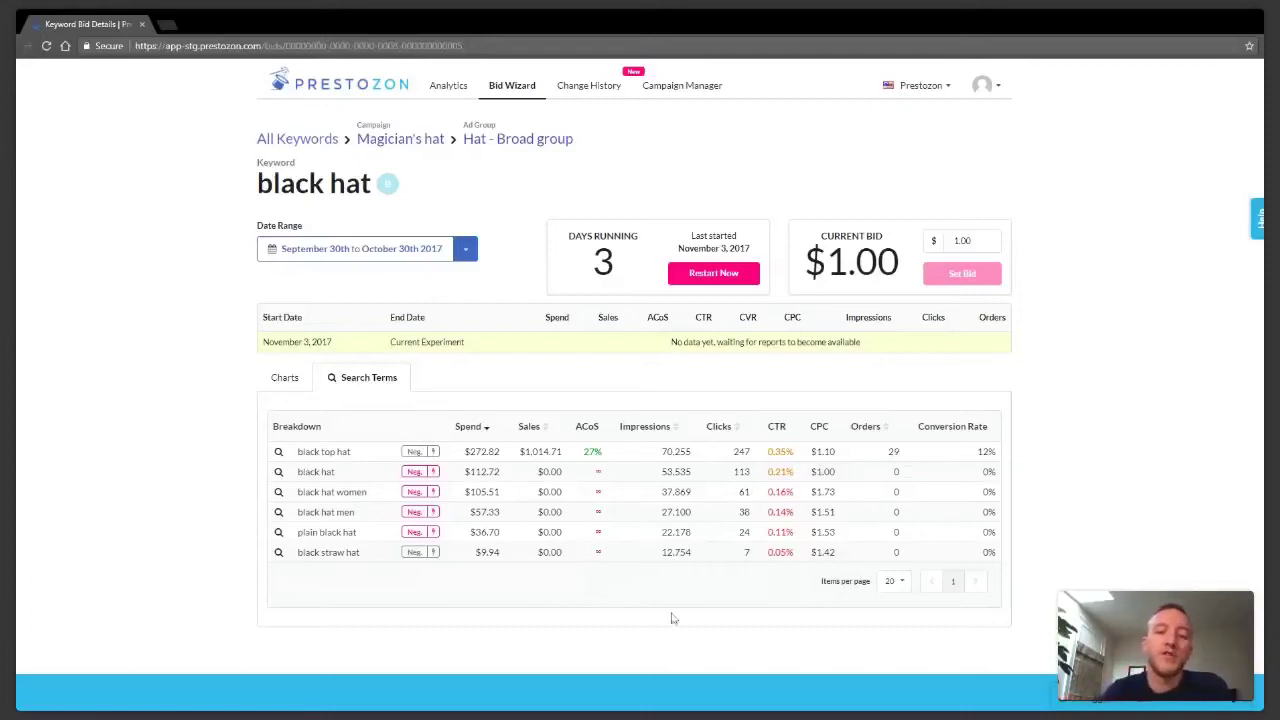
left_click_drag(803, 557, 817, 489)
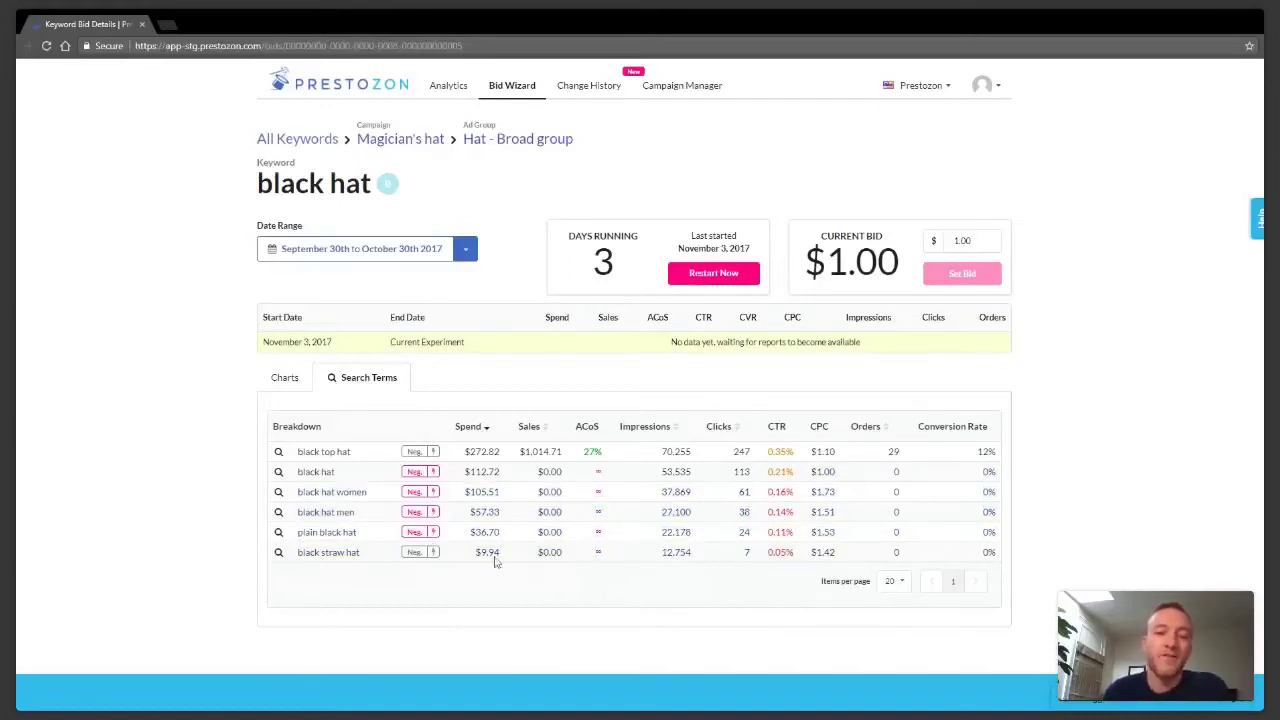
Preview an exact negative keyword for the search term black hat women in Hat - Broad group, and dismiss it without creating it.
left_click(408, 494)
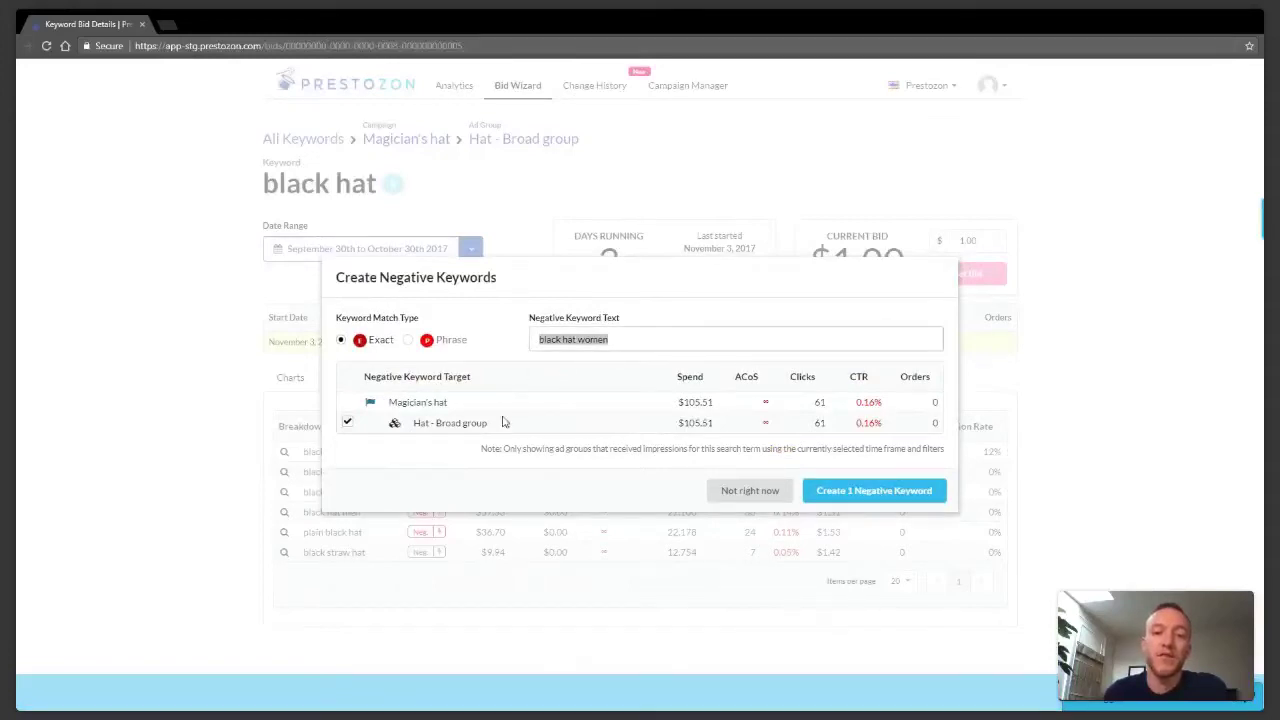
left_click(586, 340)
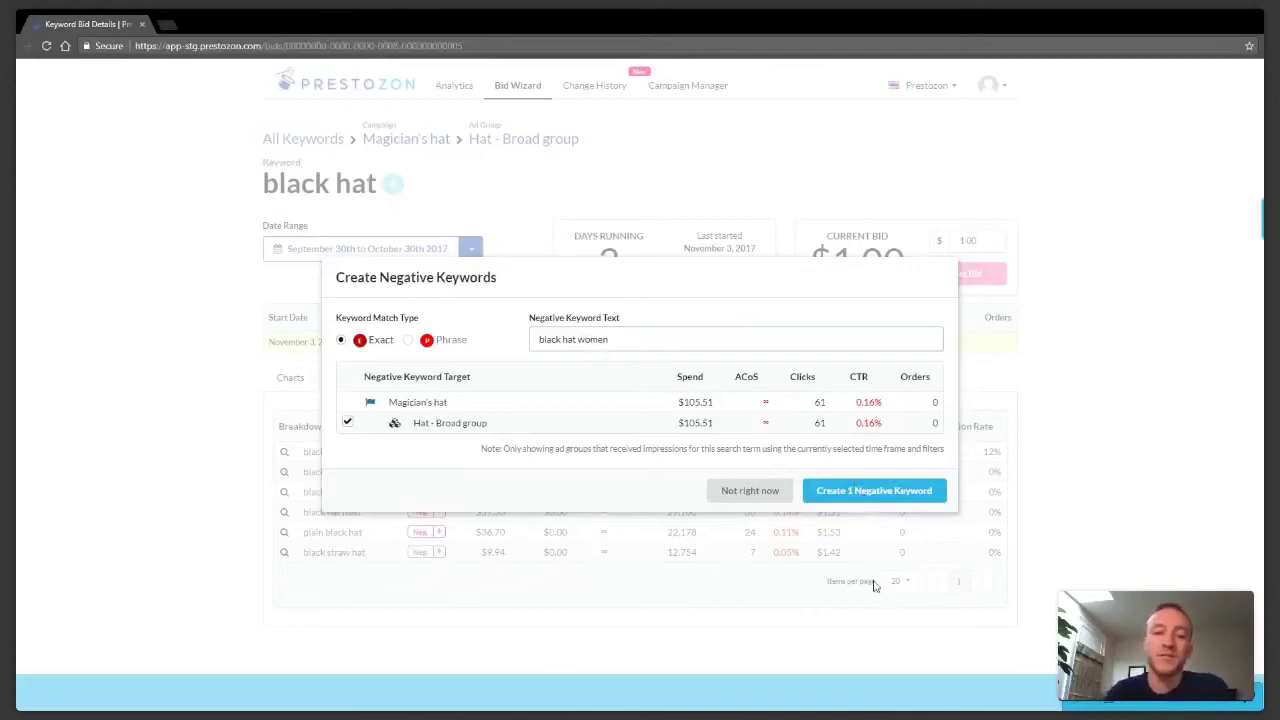
left_click(768, 490)
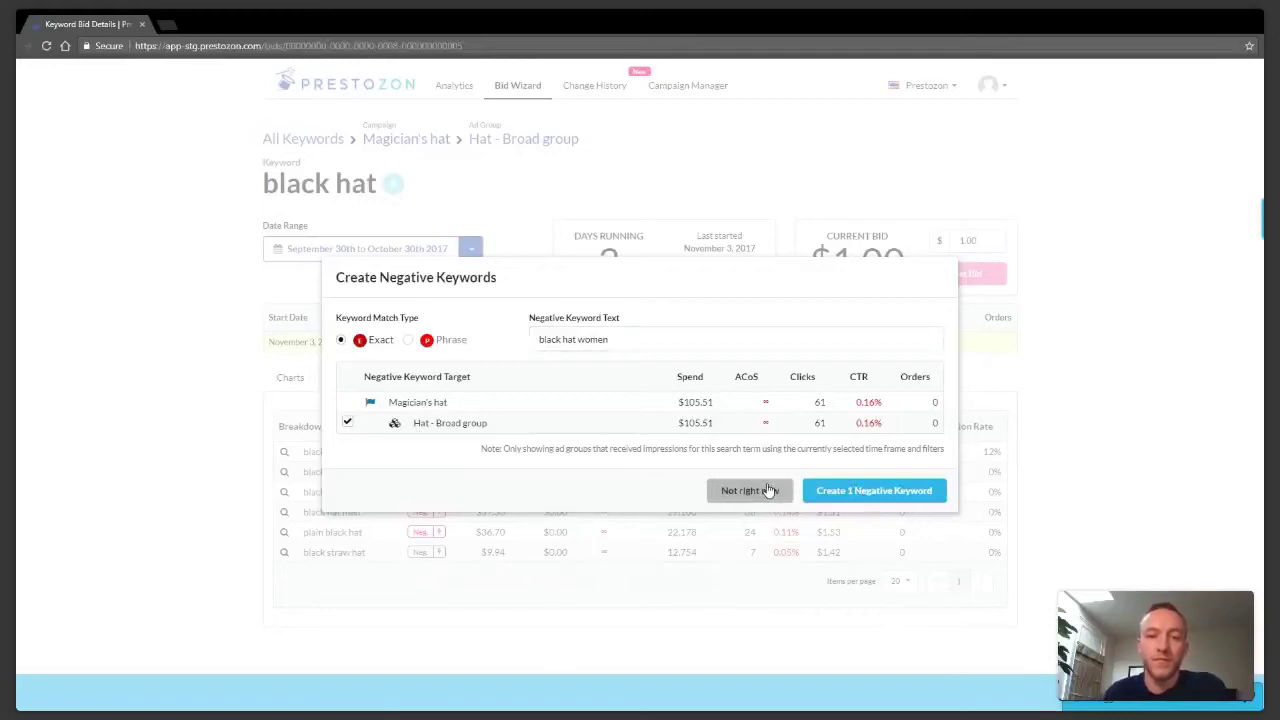
left_click(769, 490)
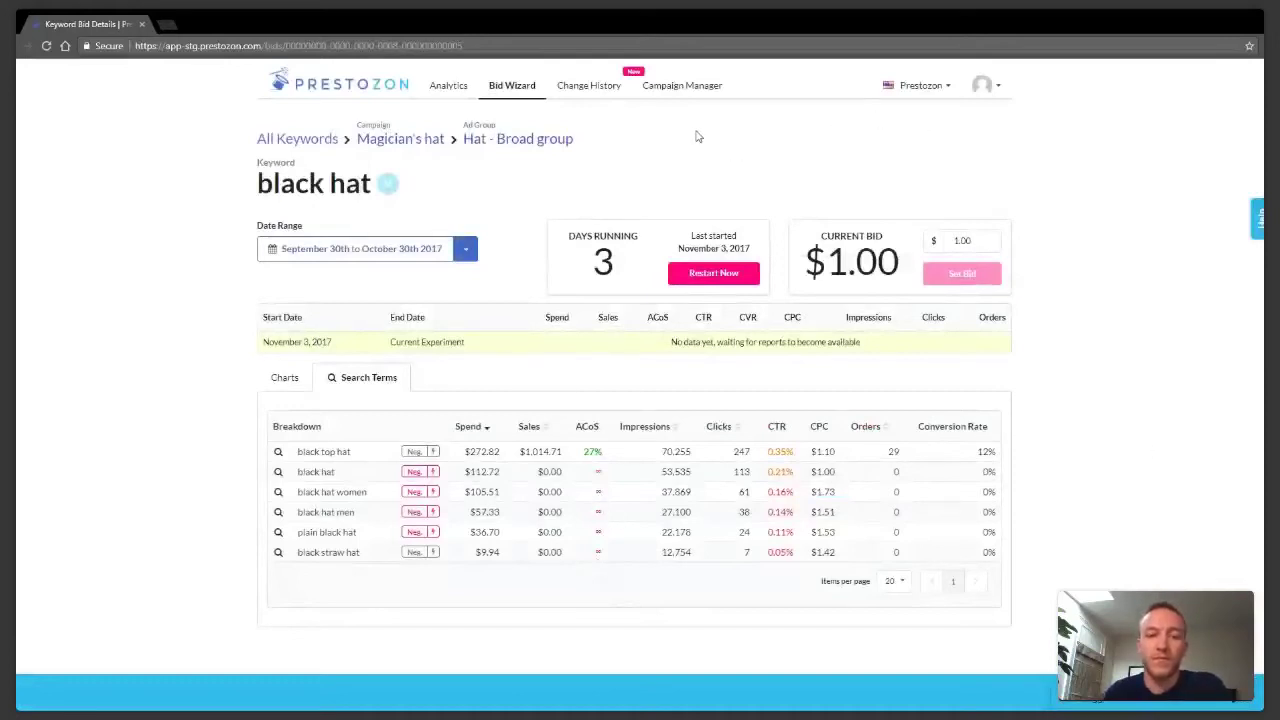
Go through Campaign Manager to Bid Wizard and compare the bid suggestions with the keywords' experiment performance data.
left_click(684, 88)
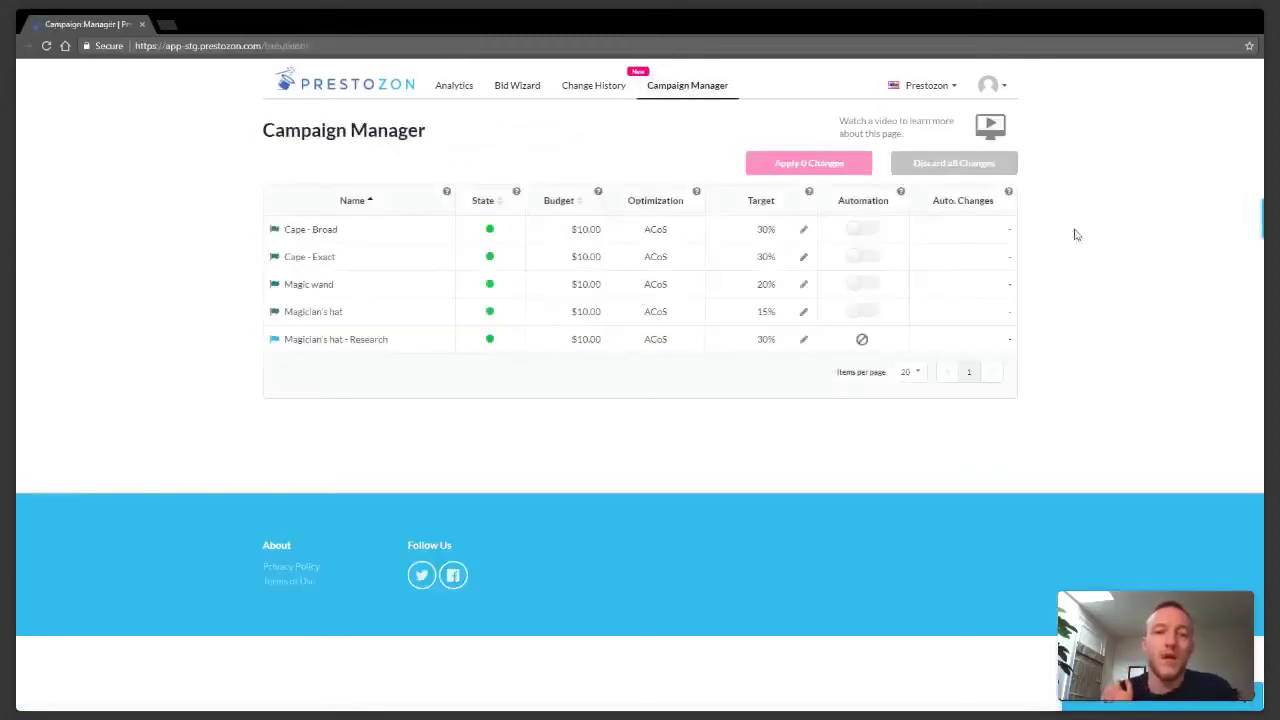
left_click(528, 88)
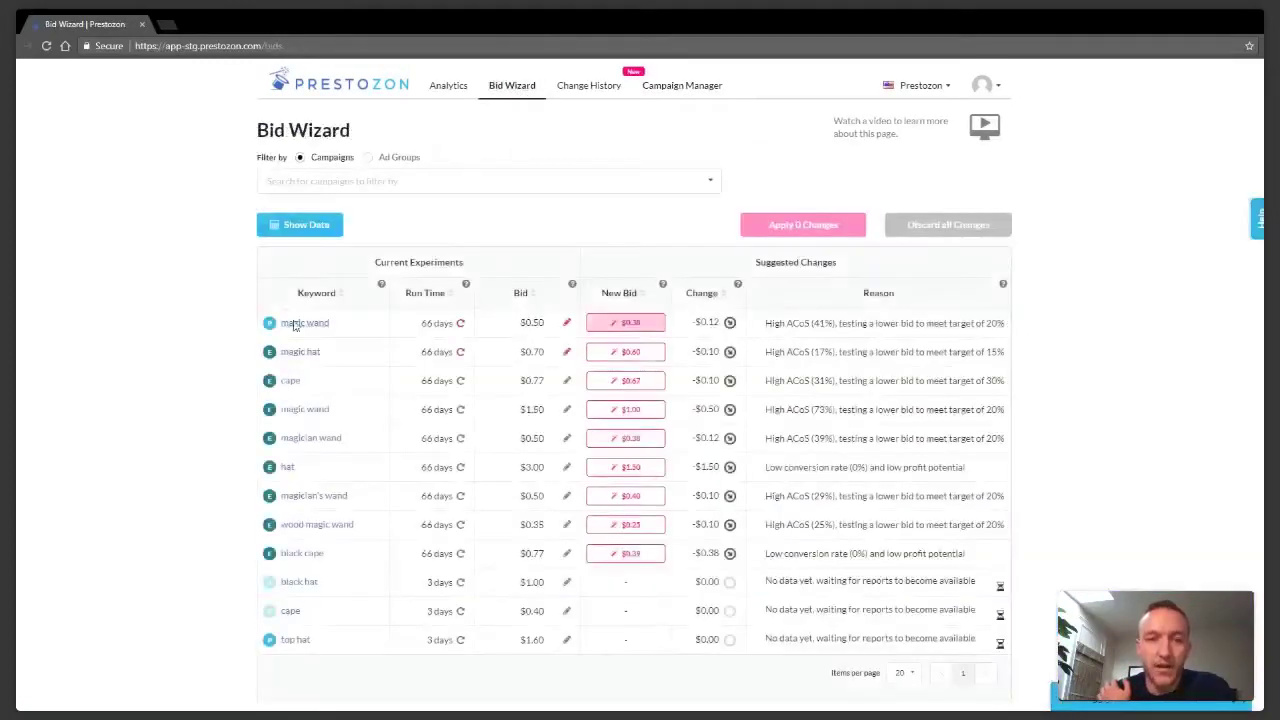
left_click(300, 230)
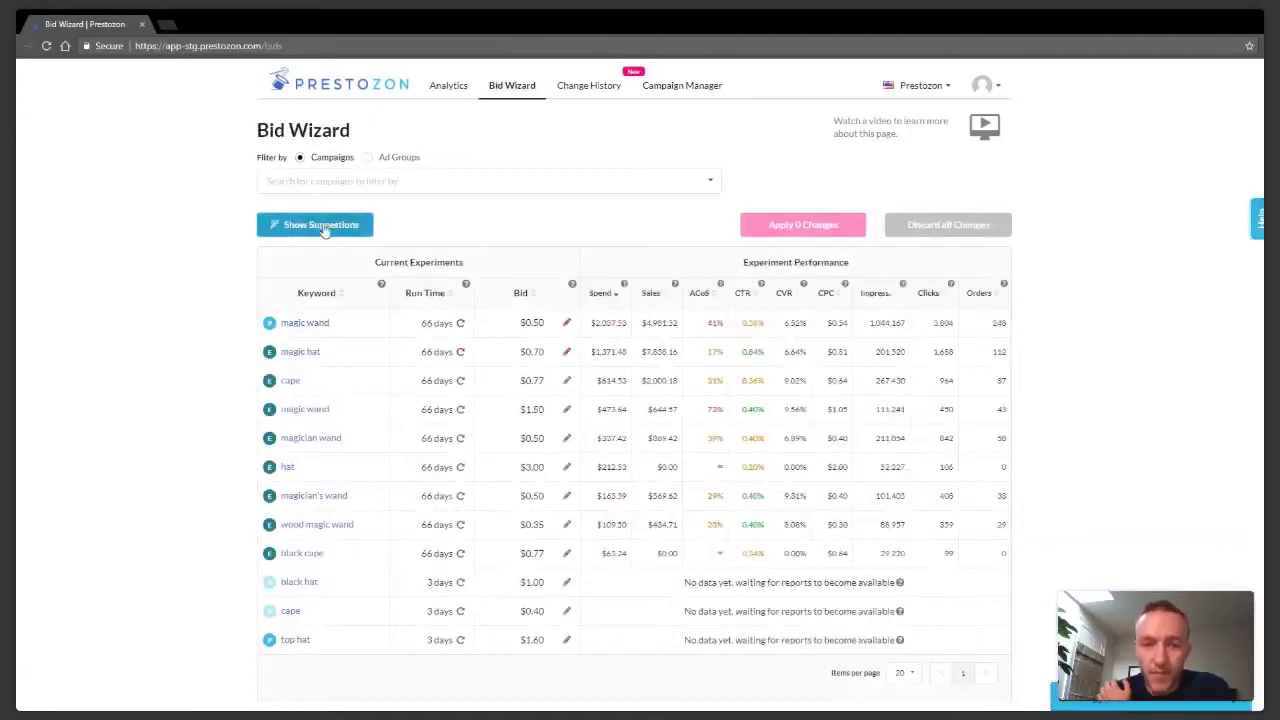
left_click(322, 226)
left_click(308, 228)
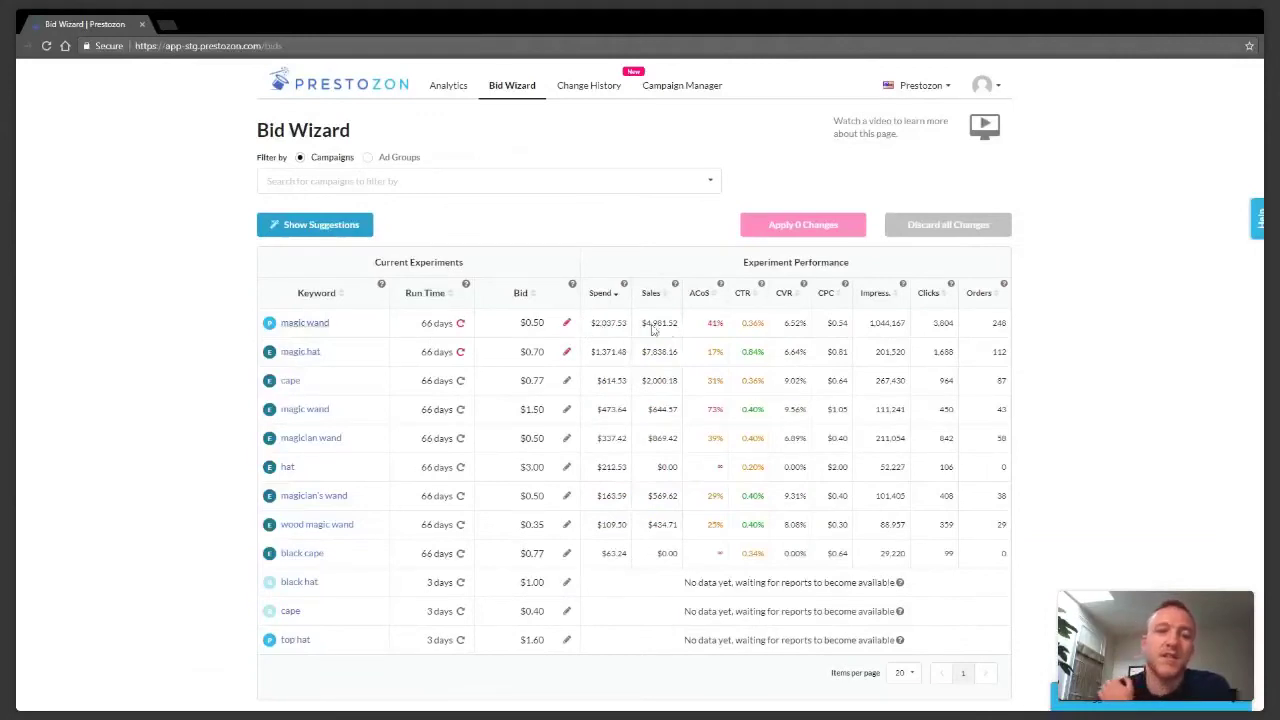
mouse_move(414, 323)
left_click_drag(421, 325, 453, 327)
left_click(714, 345)
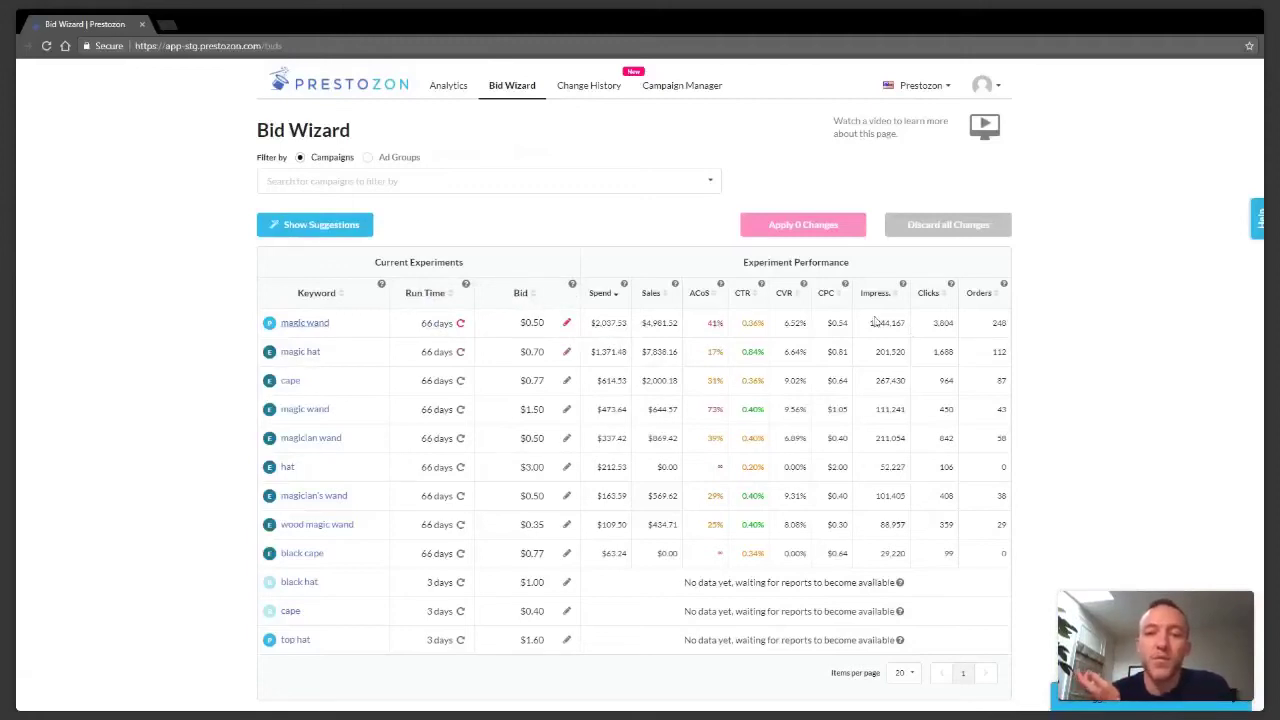
Manually set the bid of the phrase-match magic wand keyword to $0.30.
left_click(566, 324)
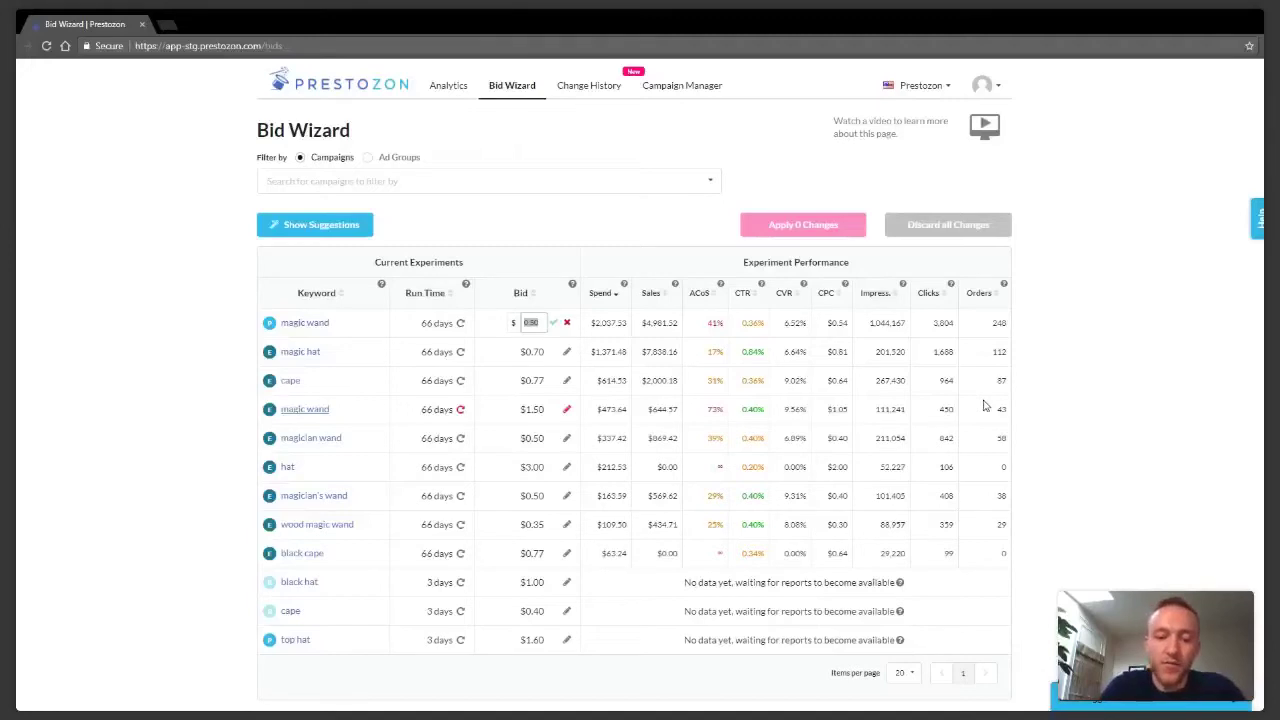
key("BackSpace")
type(".30")
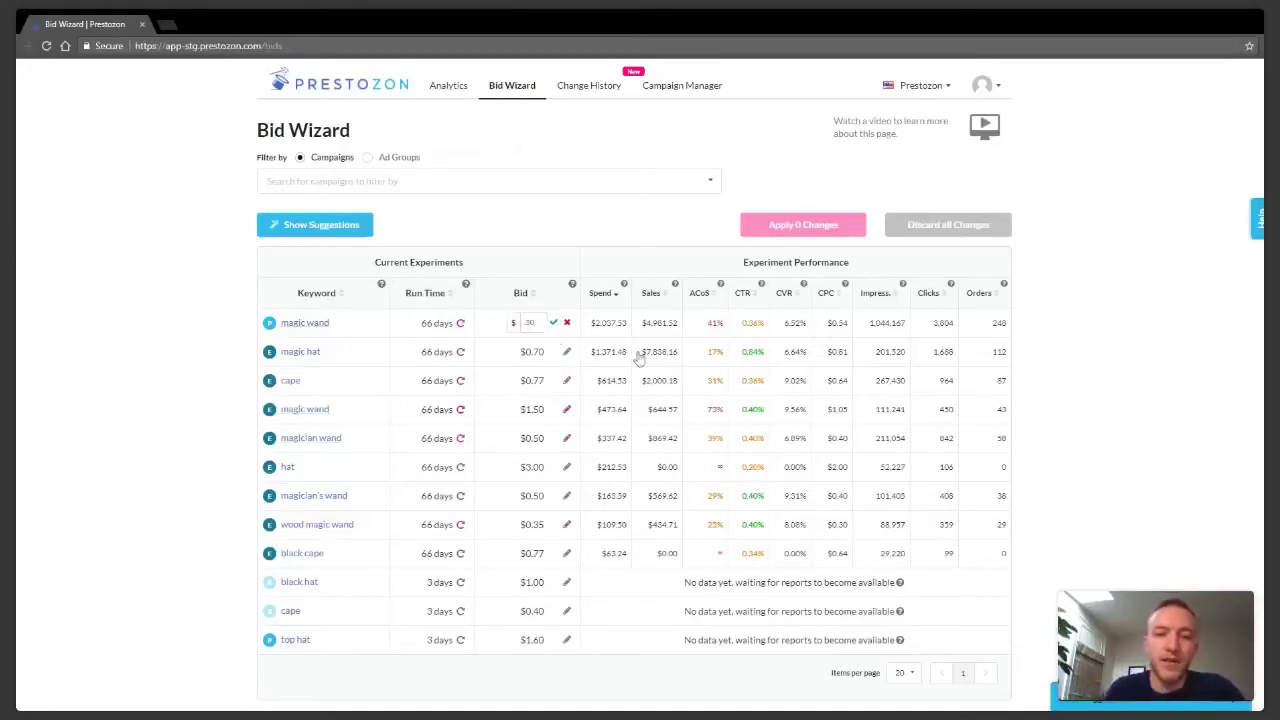
key("Return")
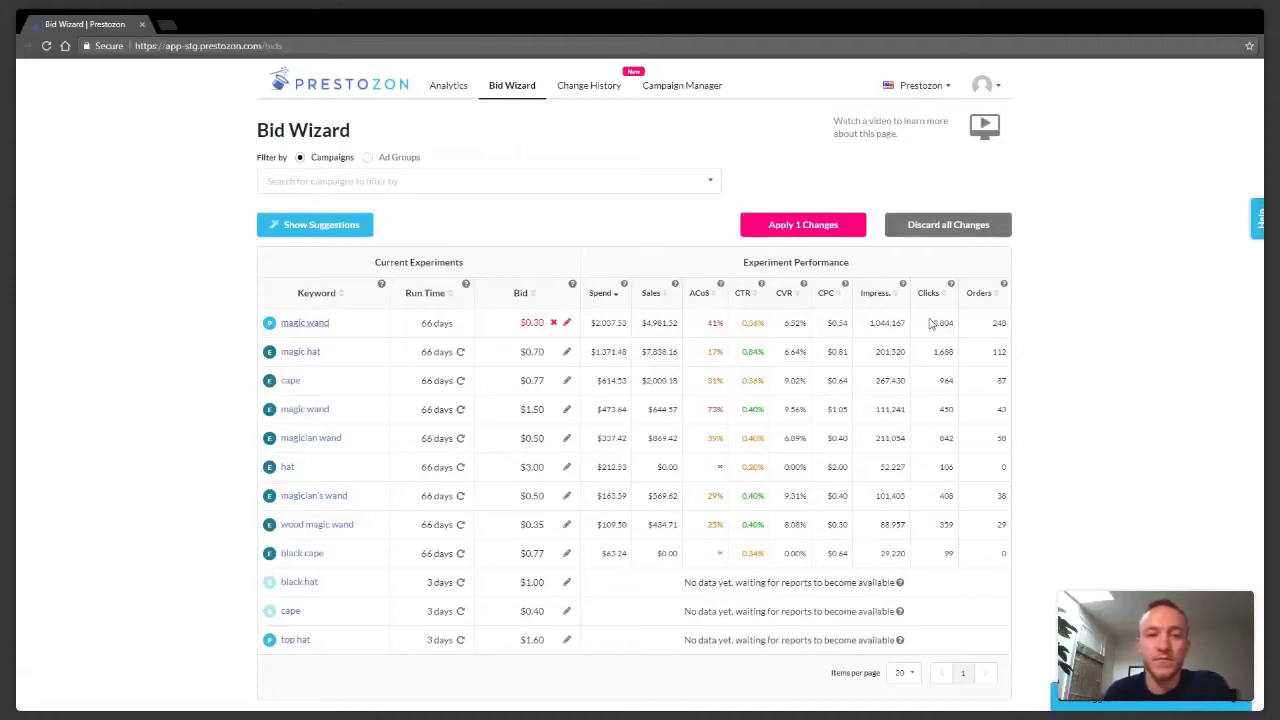
In Campaign Manager, set the Cape - Broad campaign's ACoS target to 20% and turn on its automation.
left_click(680, 86)
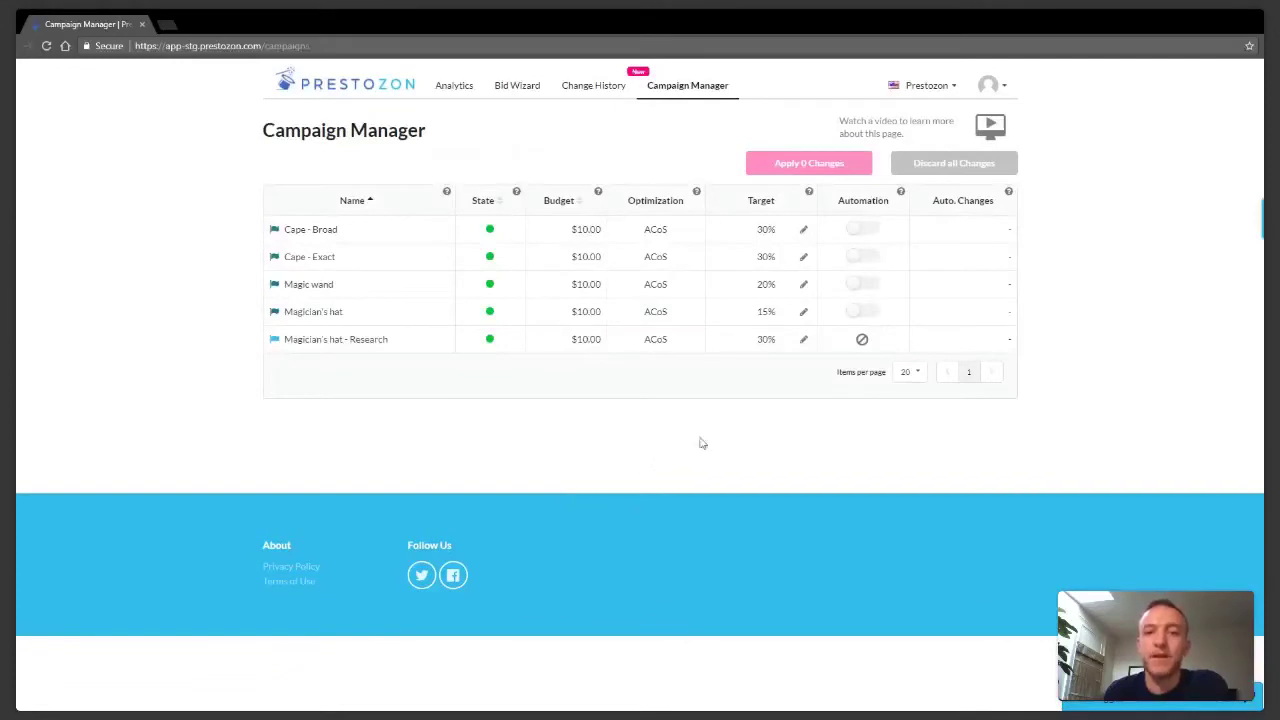
left_click(801, 230)
left_click(746, 230)
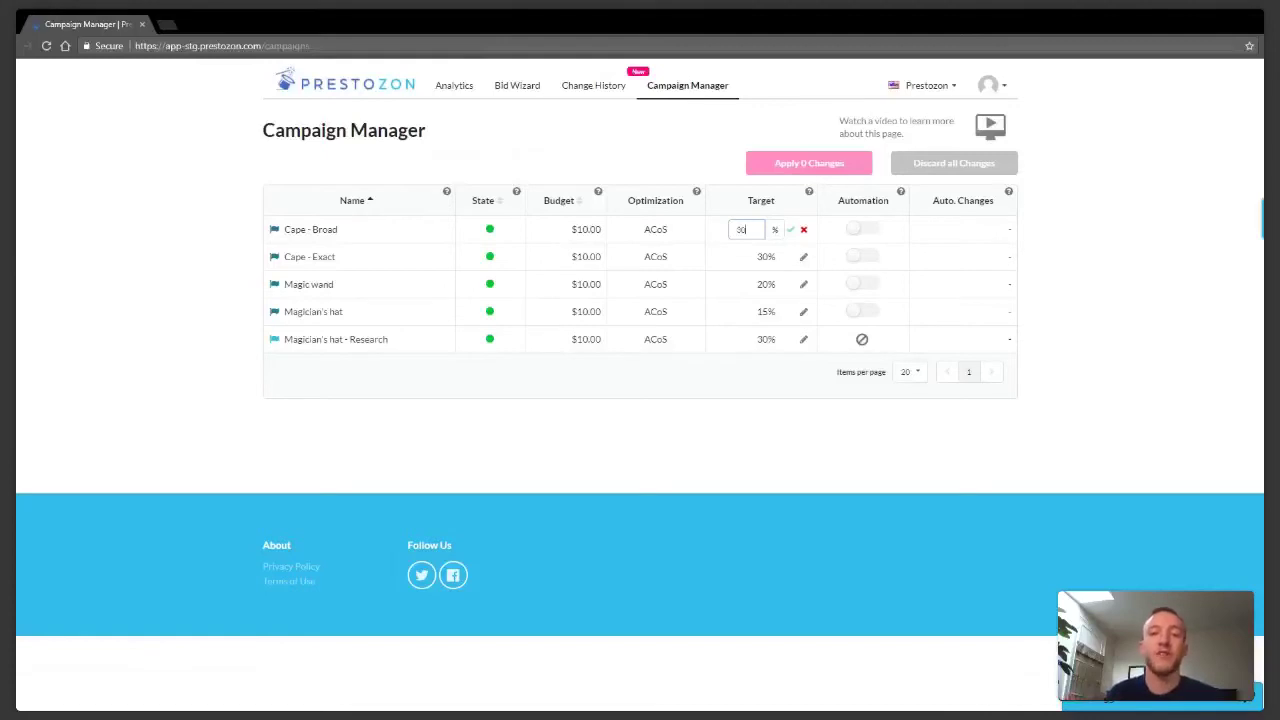
double_click(740, 229)
type("20")
key("Return")
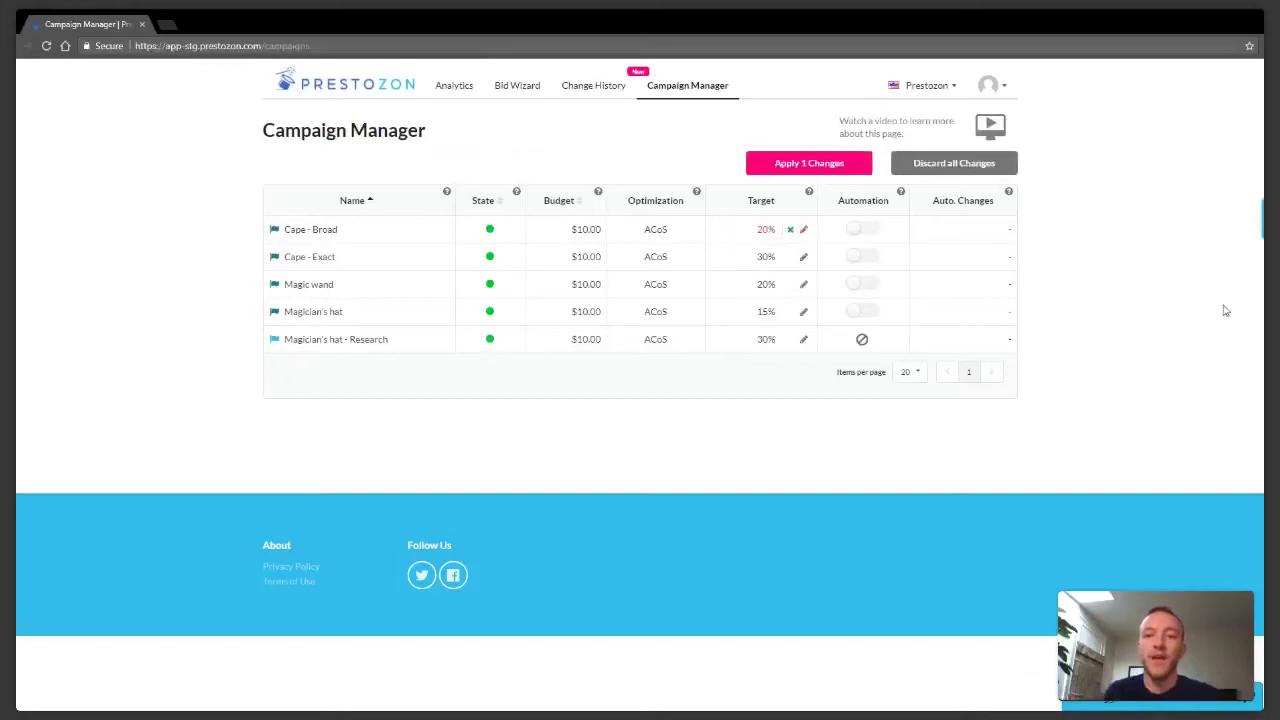
left_click(866, 232)
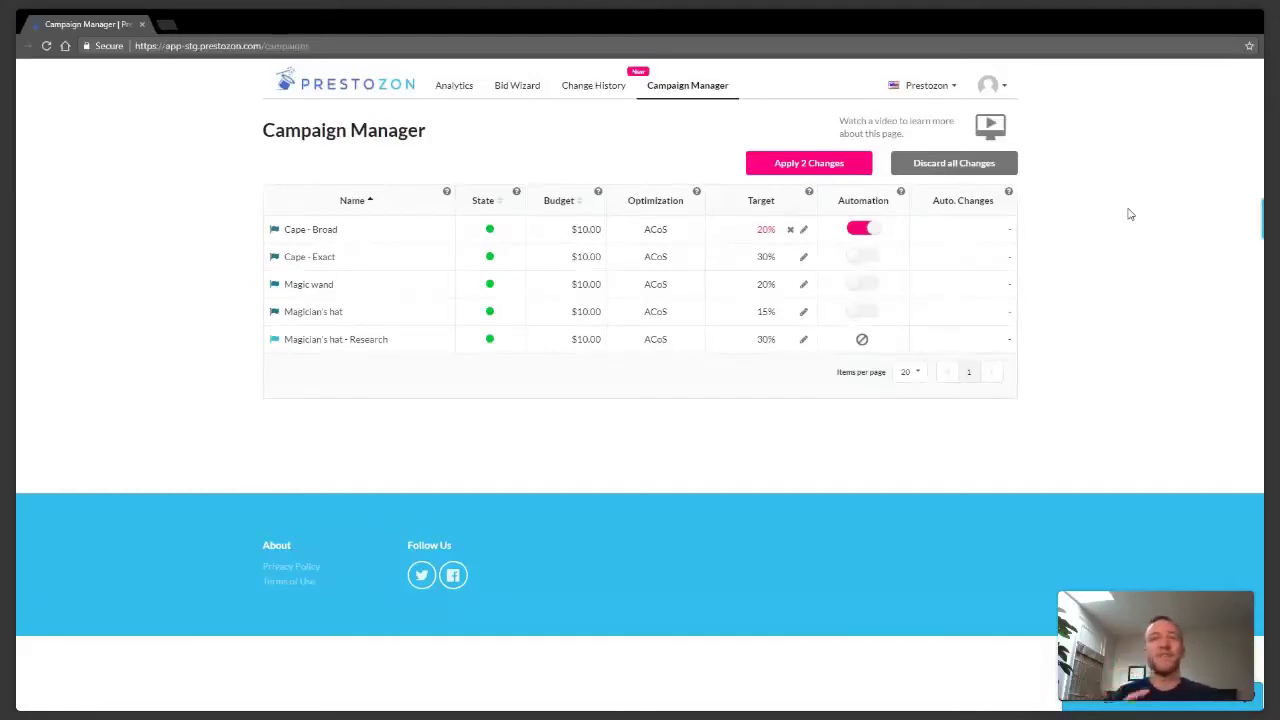
Return to Bid Wizard and view the list of available seller accounts and marketplaces.
left_click(522, 90)
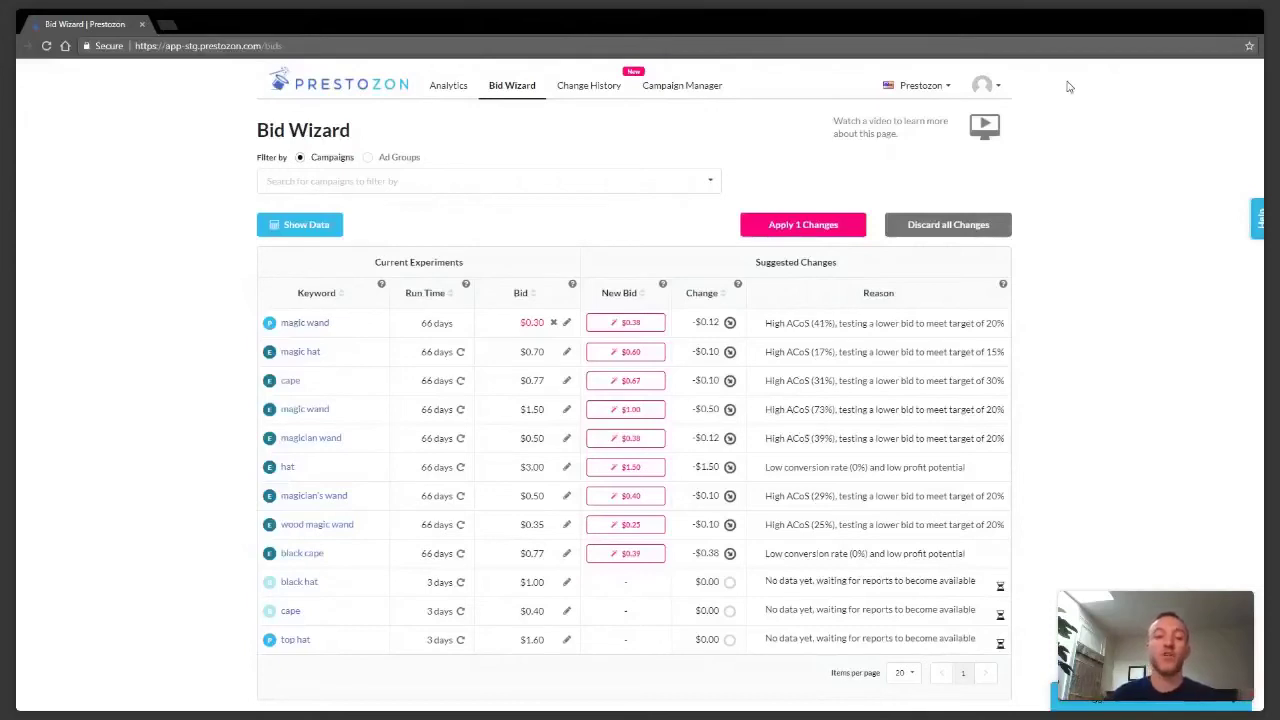
left_click(948, 87)
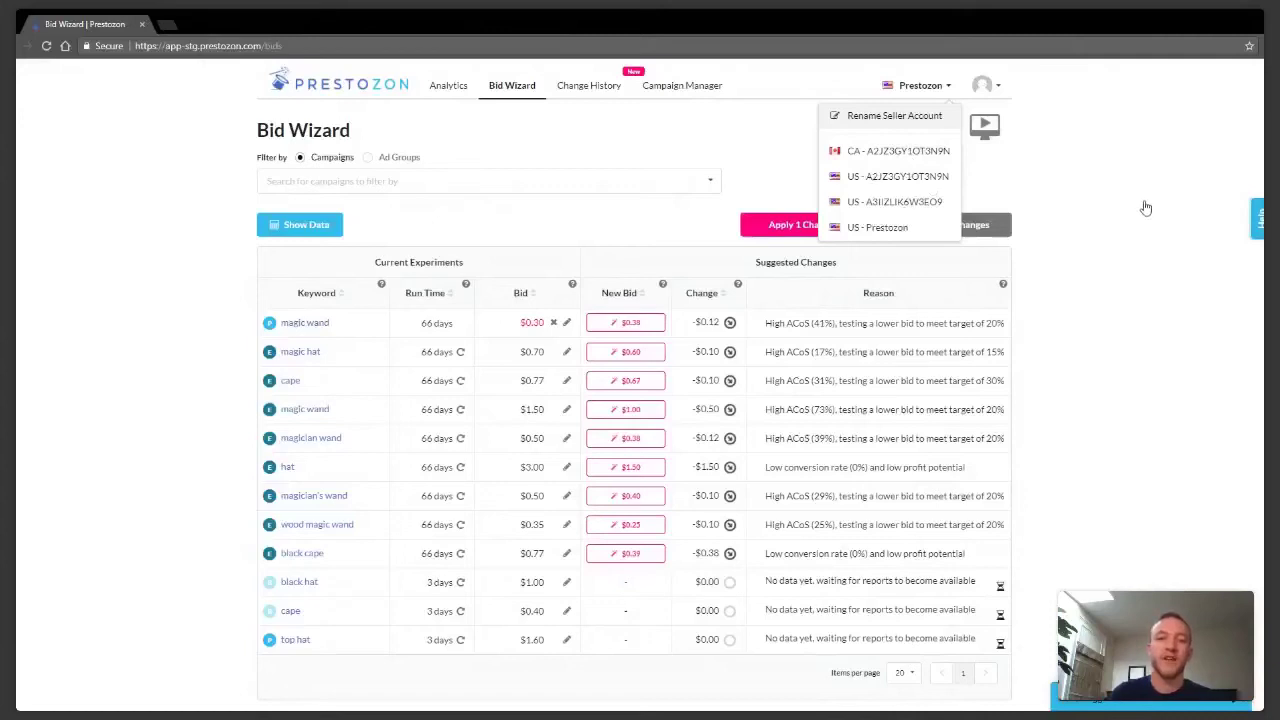
left_click(930, 91)
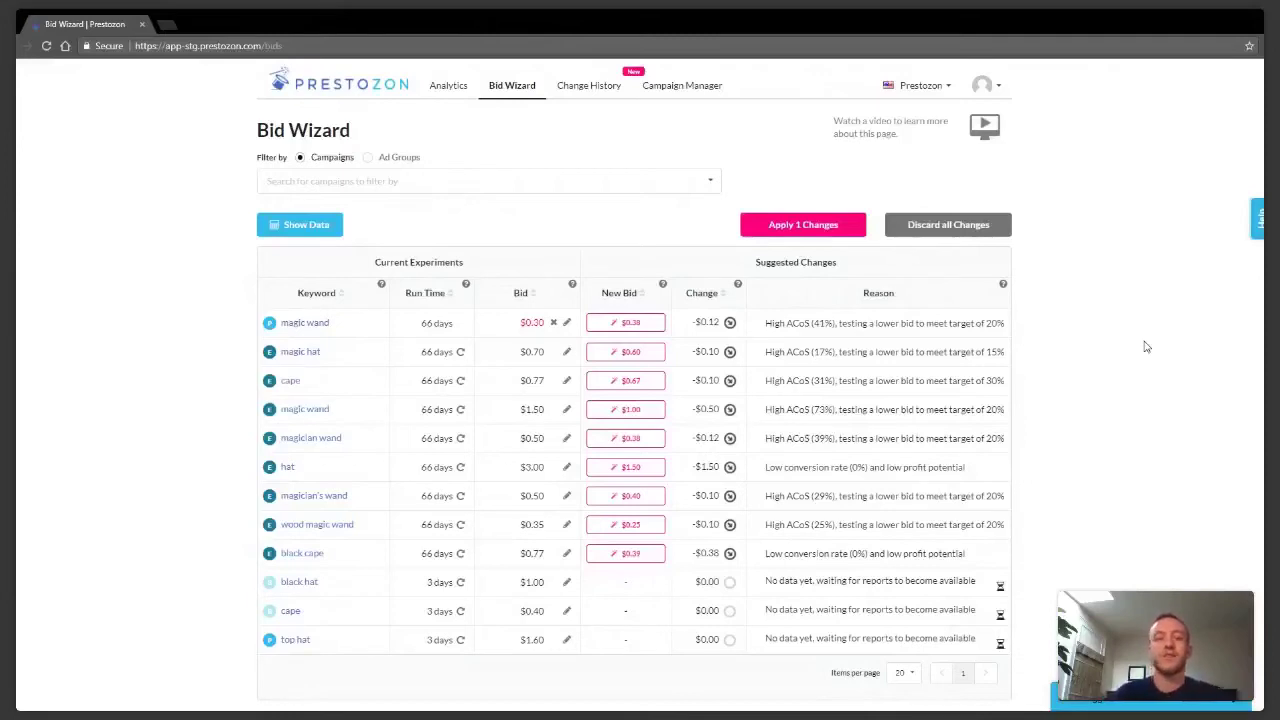
Open the Prestozon pricing page in a new tab and review the plans and the automation fee.
key("ctrl+t")
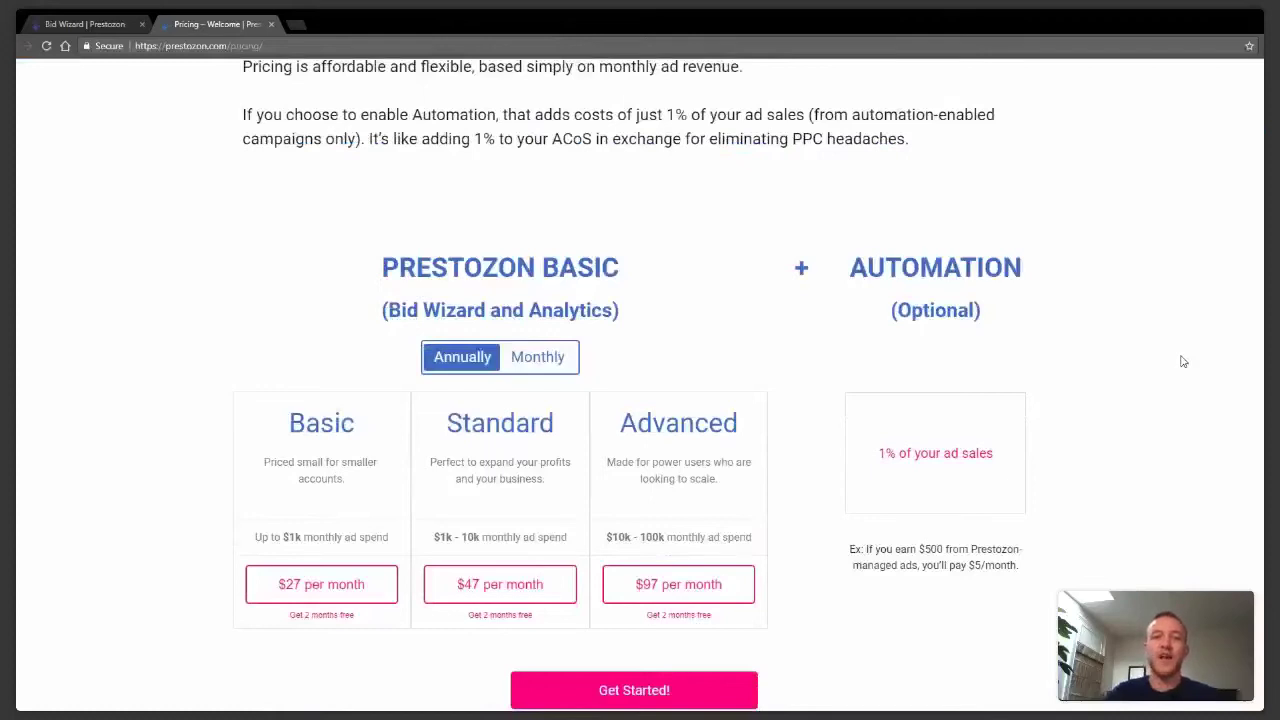
scroll(1183, 361, "down", 1)
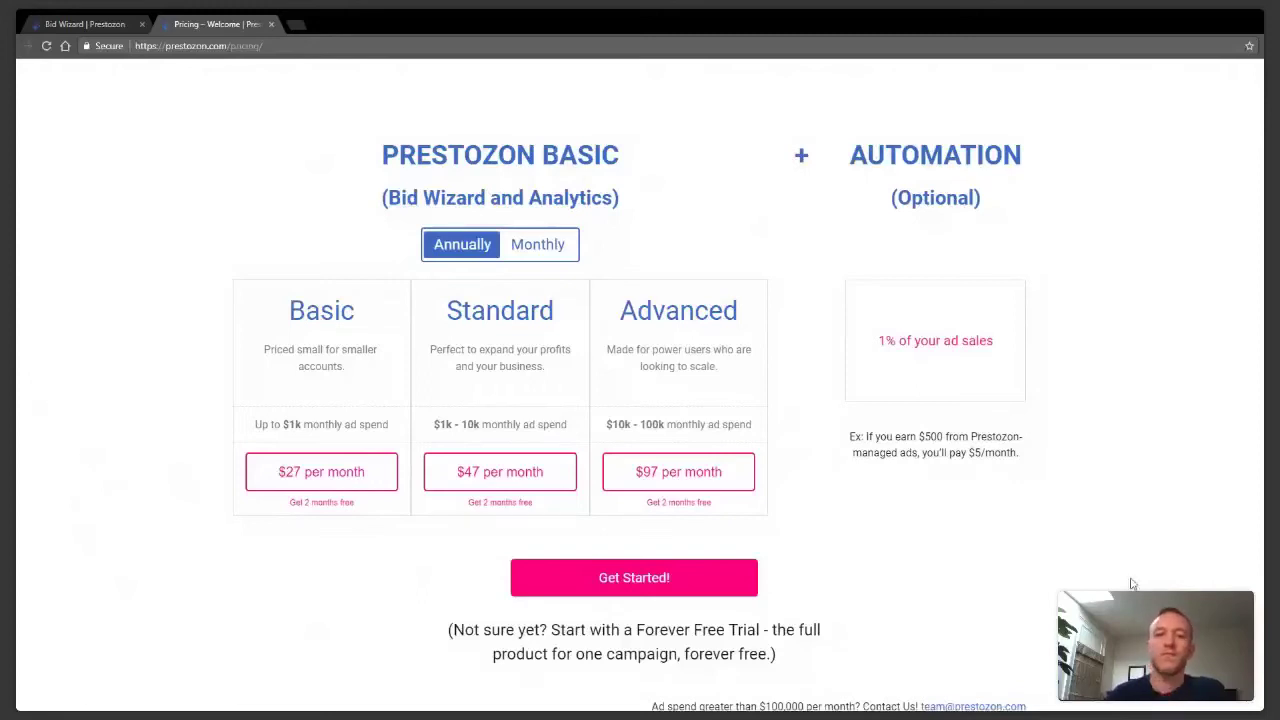
Go back to Campaign Manager, reload it and turn on automation for the Cape - Broad campaign.
left_click(78, 19)
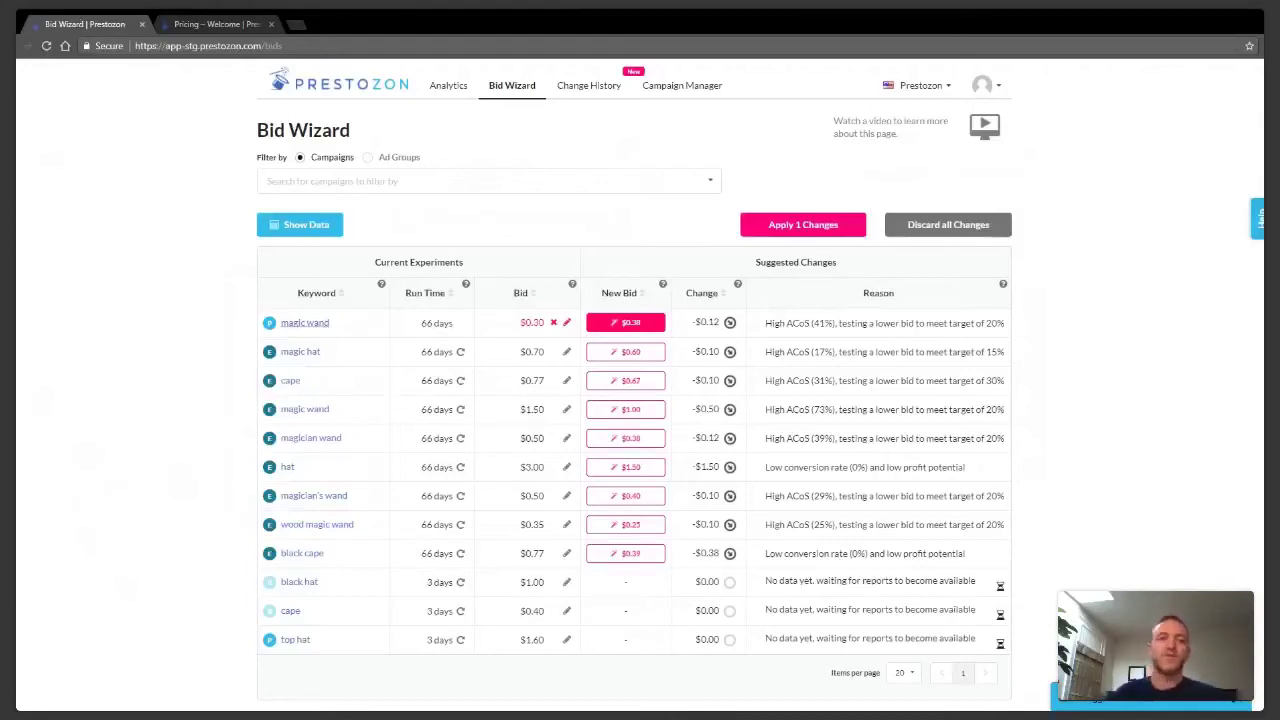
left_click(682, 85)
left_click(46, 46)
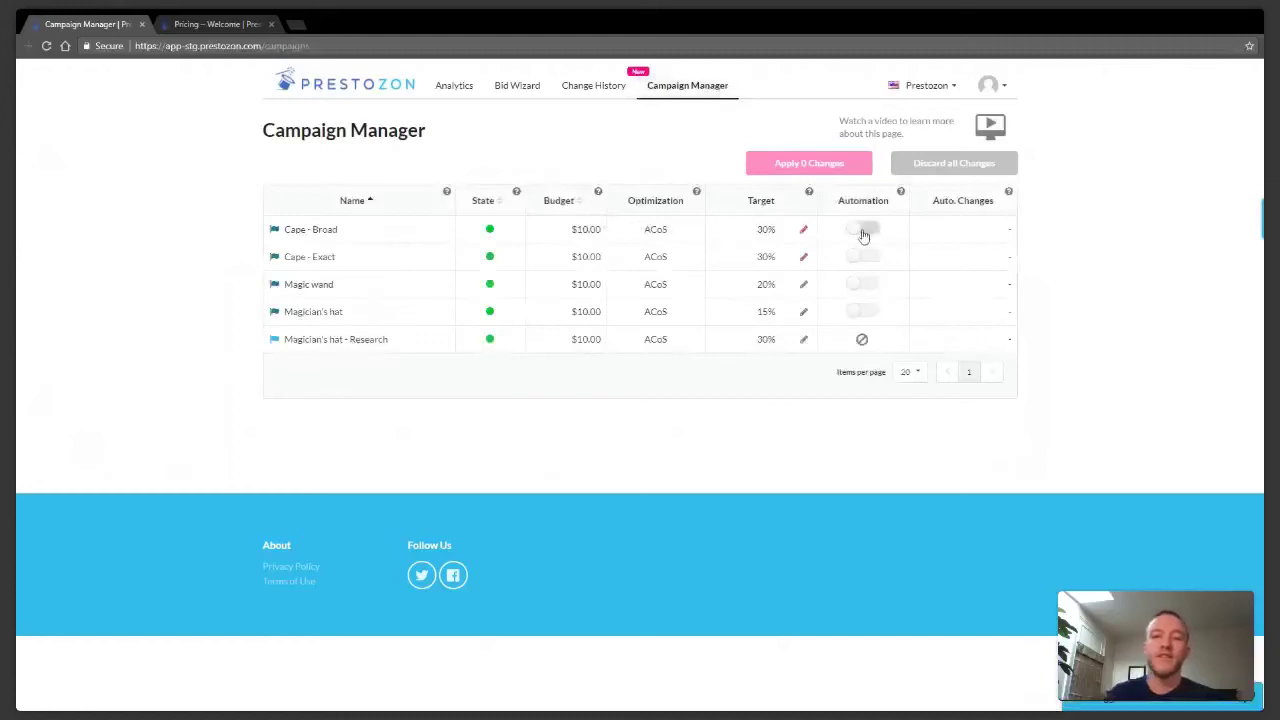
left_click(865, 233)
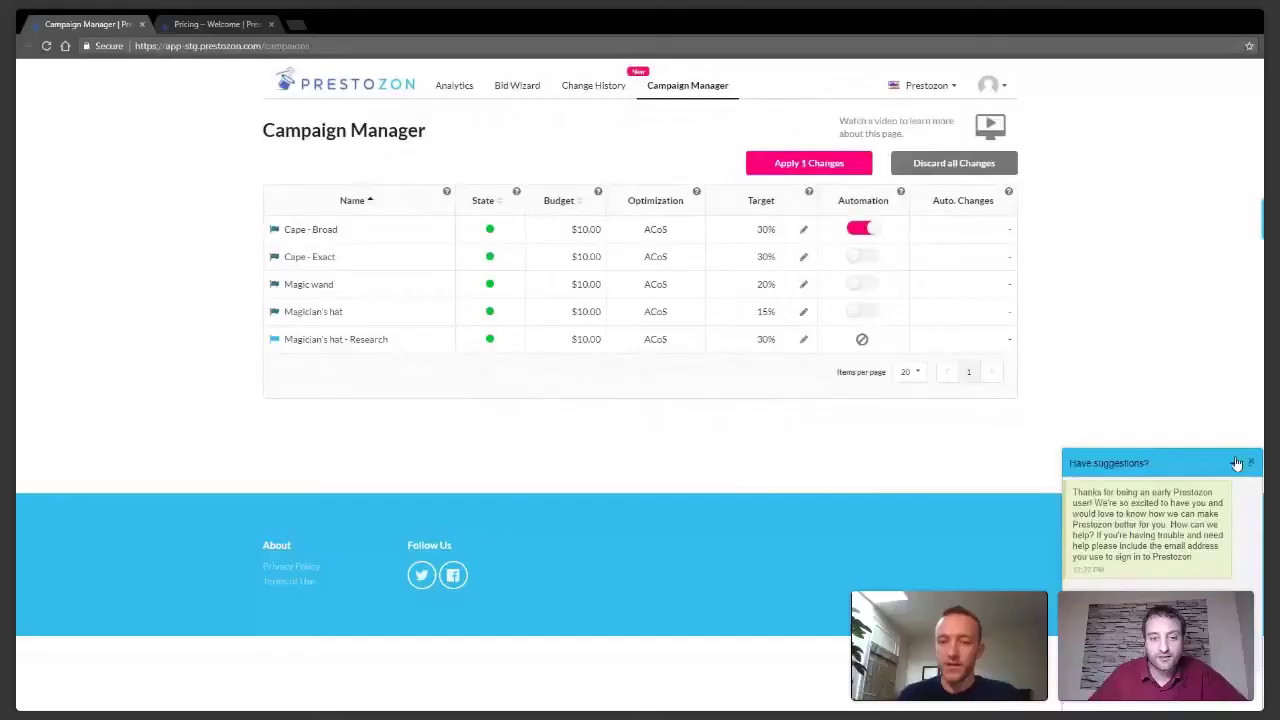
View the suggestions chat and the help request form, and close the form without sending anything.
left_click(1249, 462)
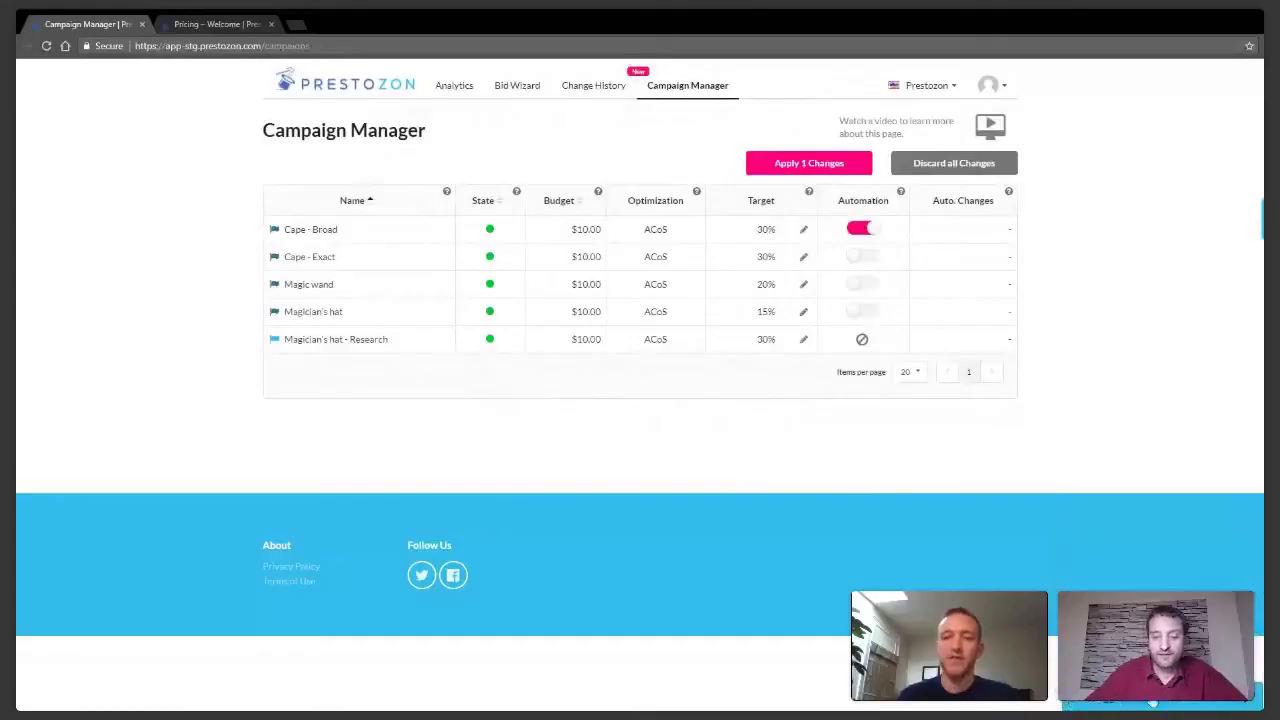
left_click(1069, 705)
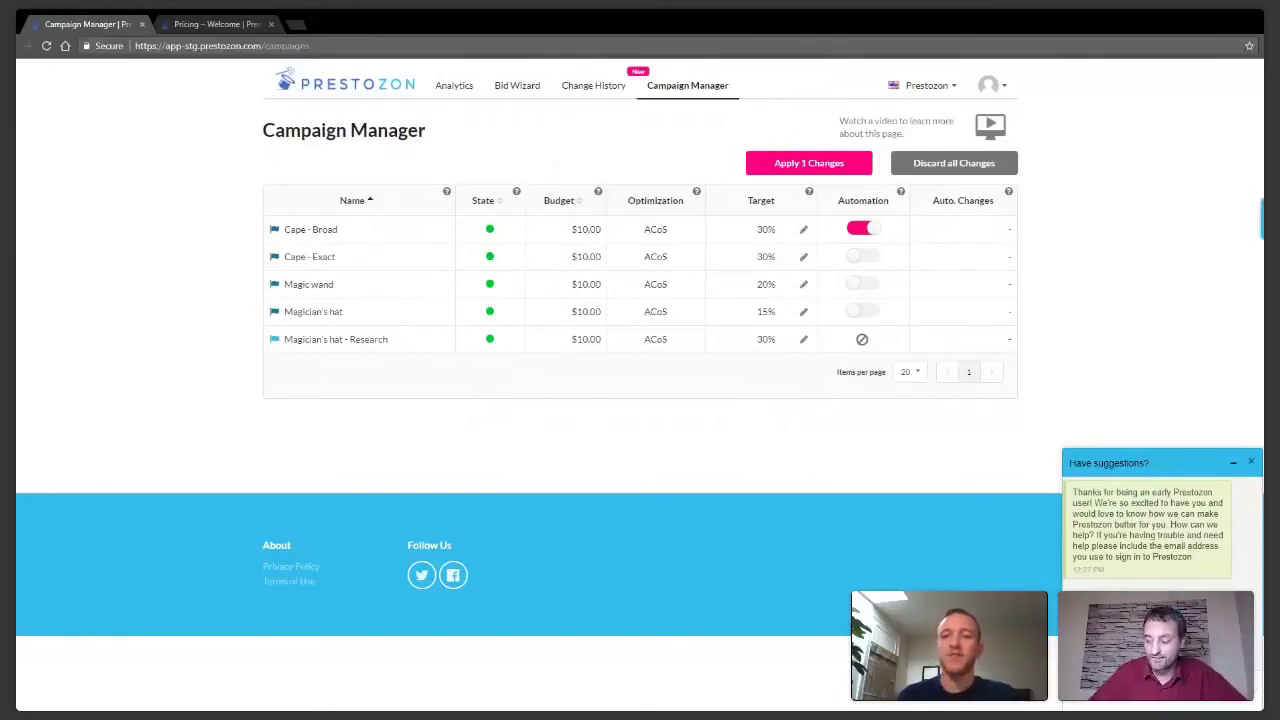
left_click(1261, 219)
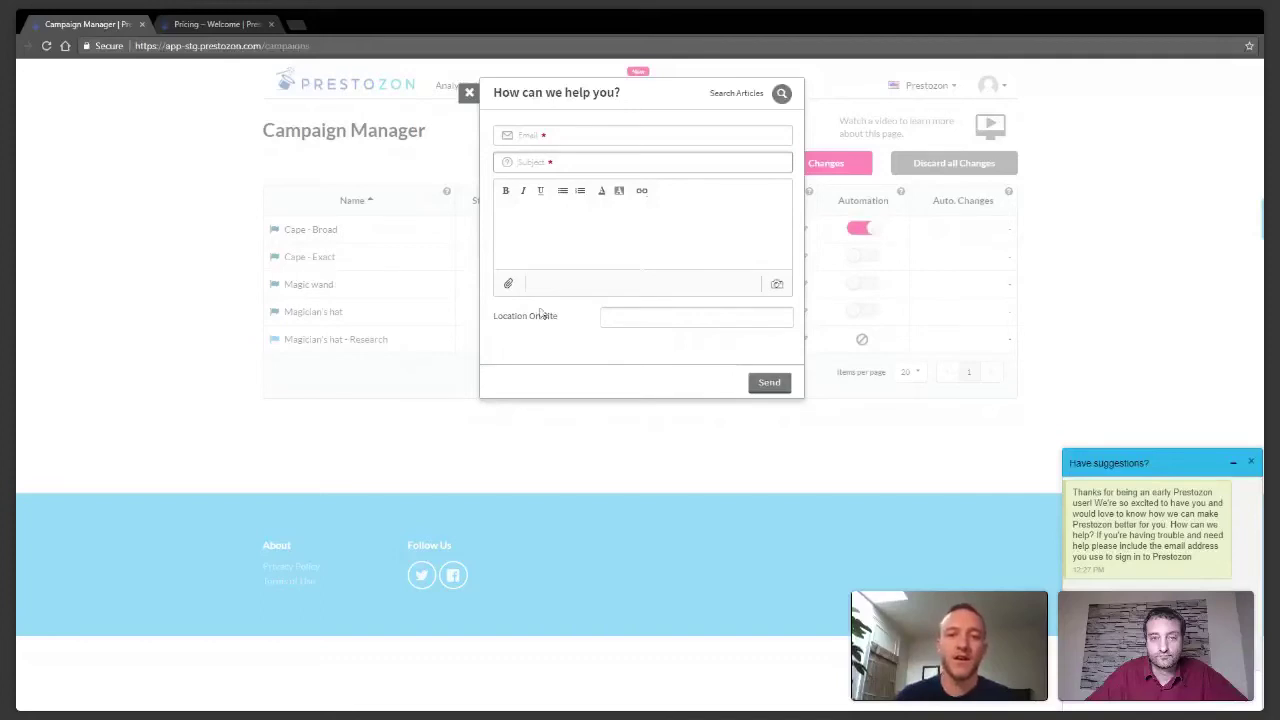
left_click(469, 93)
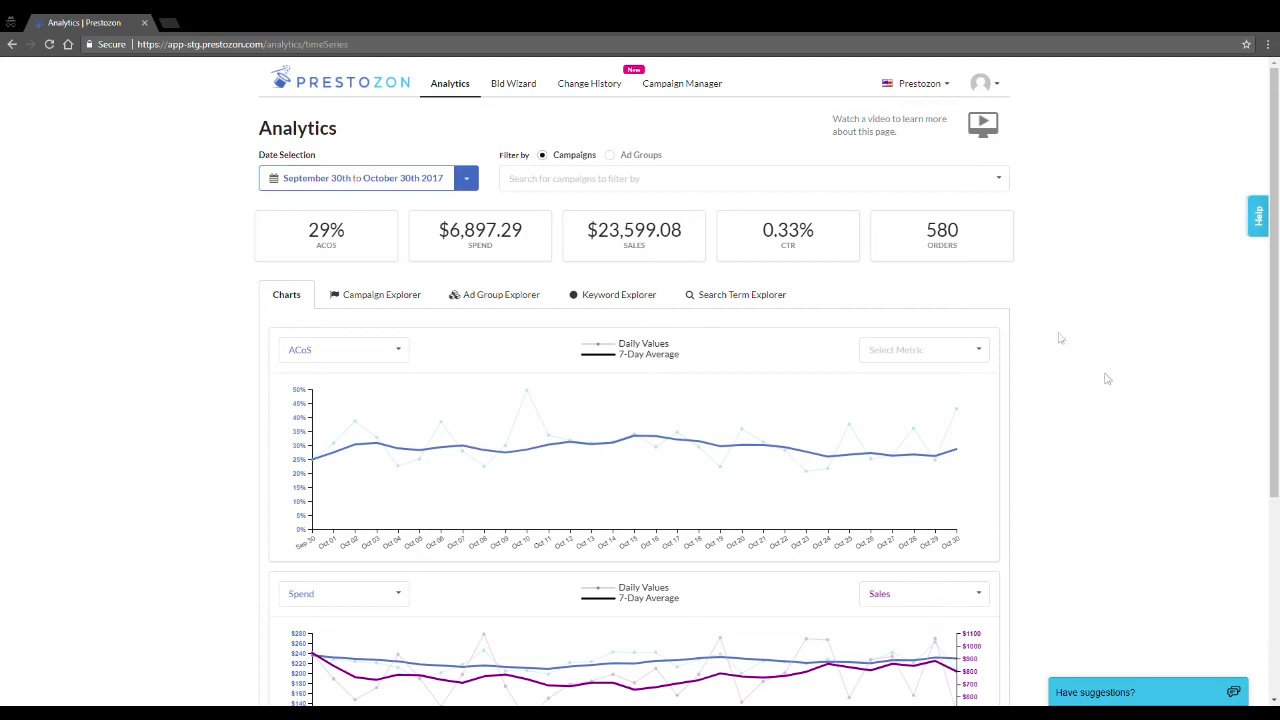
Compare the Magician's hat and Cape - Broad figures in the Campaign Explorer, and open the keyword breakdown for Cape - Broad.
left_click(369, 299)
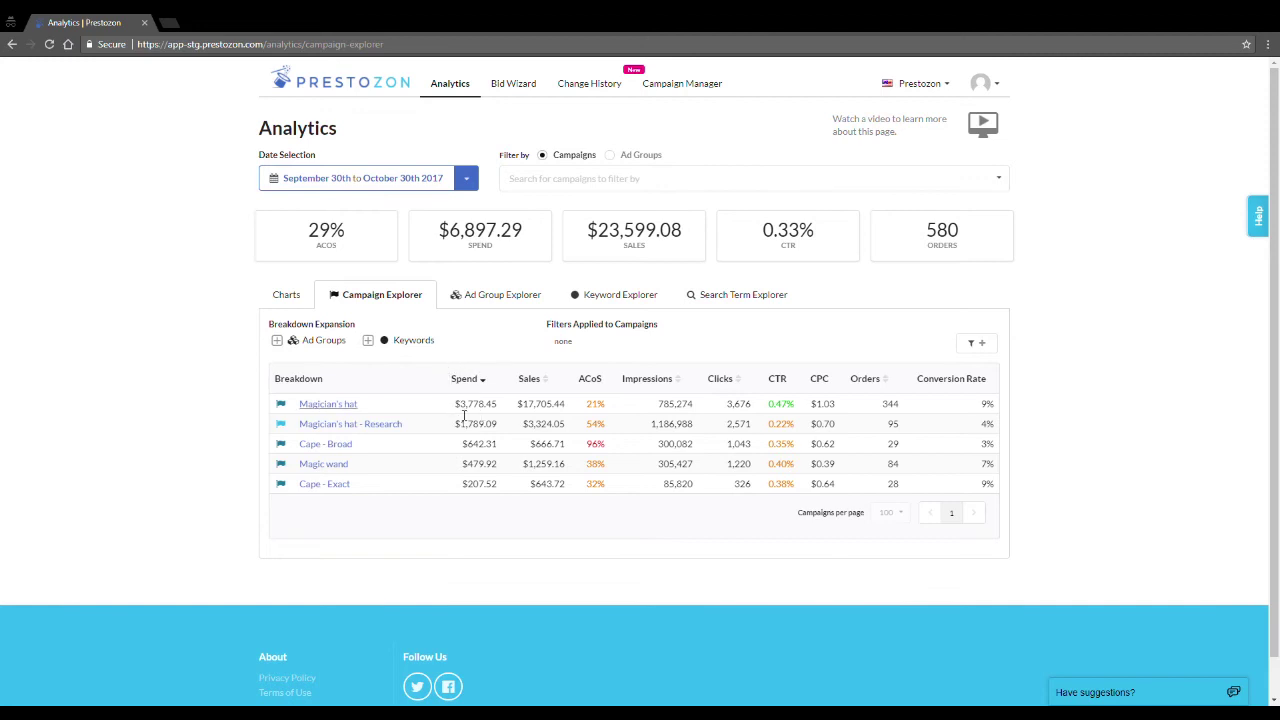
left_click_drag(454, 408, 577, 405)
left_click(660, 569)
double_click(595, 446)
left_click(343, 447)
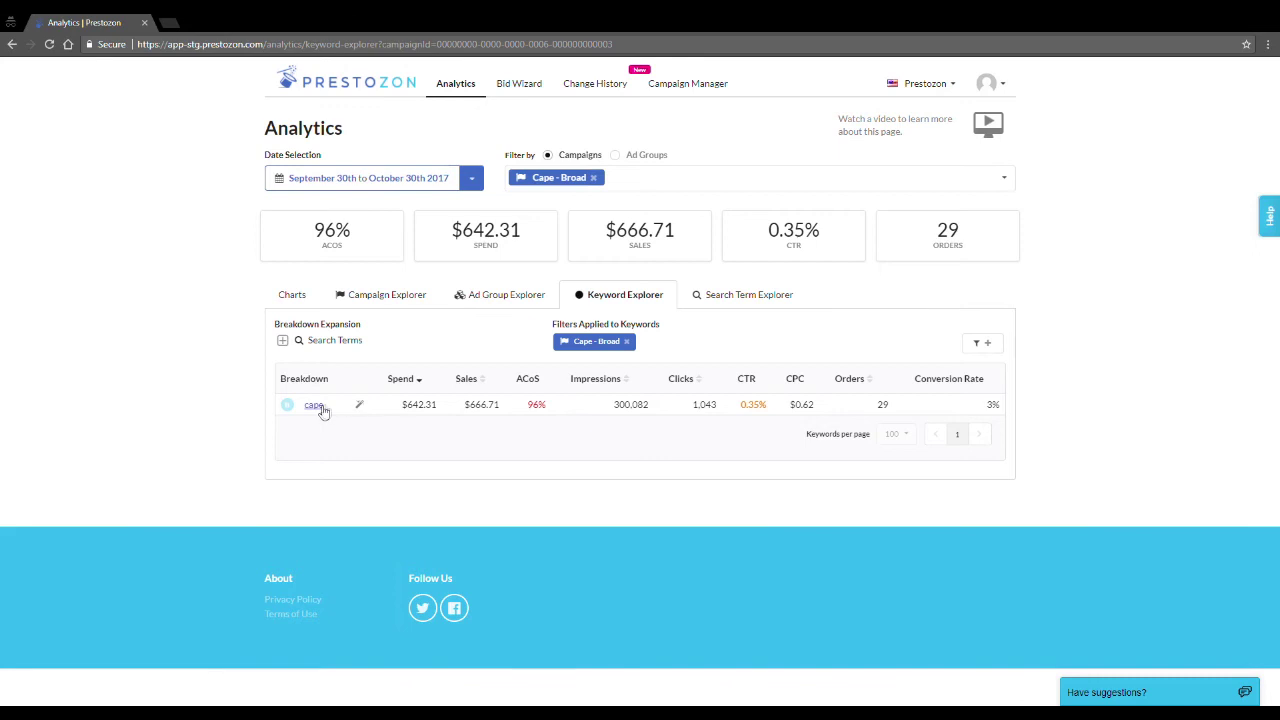
Expand the cape keyword of Cape - Broad into its search terms and examine the dracula cape ACoS.
left_click(287, 345)
scroll(140, 314, "down", 1)
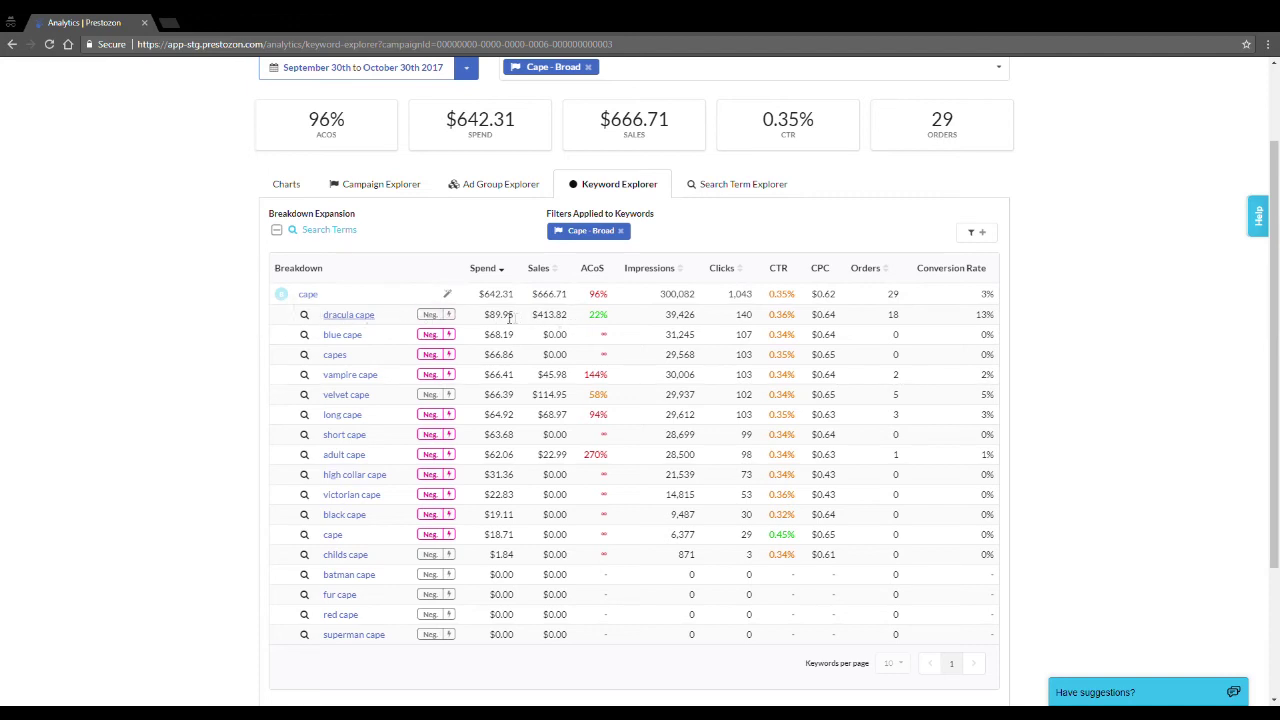
left_click_drag(581, 319, 618, 318)
left_click(566, 319)
Add the Cape - Exact campaign to the filter and review the combined keyword and search term breakdown.
scroll(1043, 363, "up", 2)
left_click(659, 187)
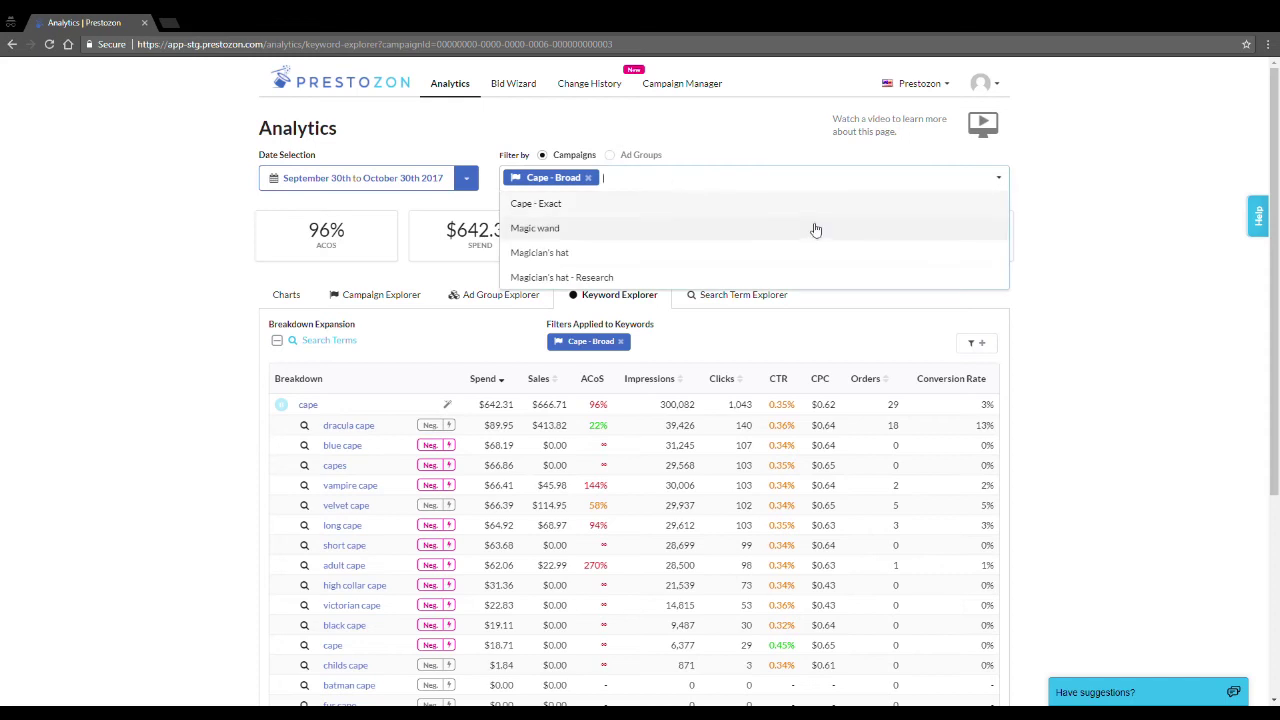
left_click(686, 203)
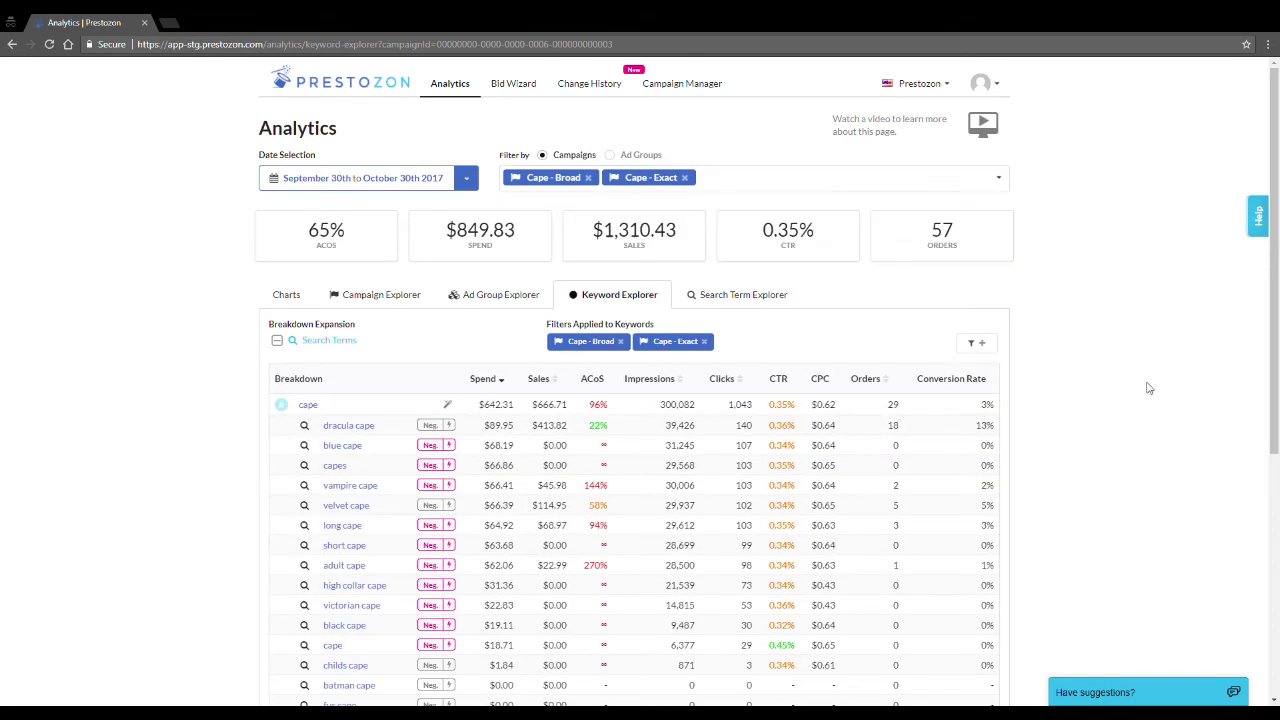
scroll(1096, 351, "down", 1)
scroll(1097, 350, "up", 1)
scroll(1100, 280, "down", 1)
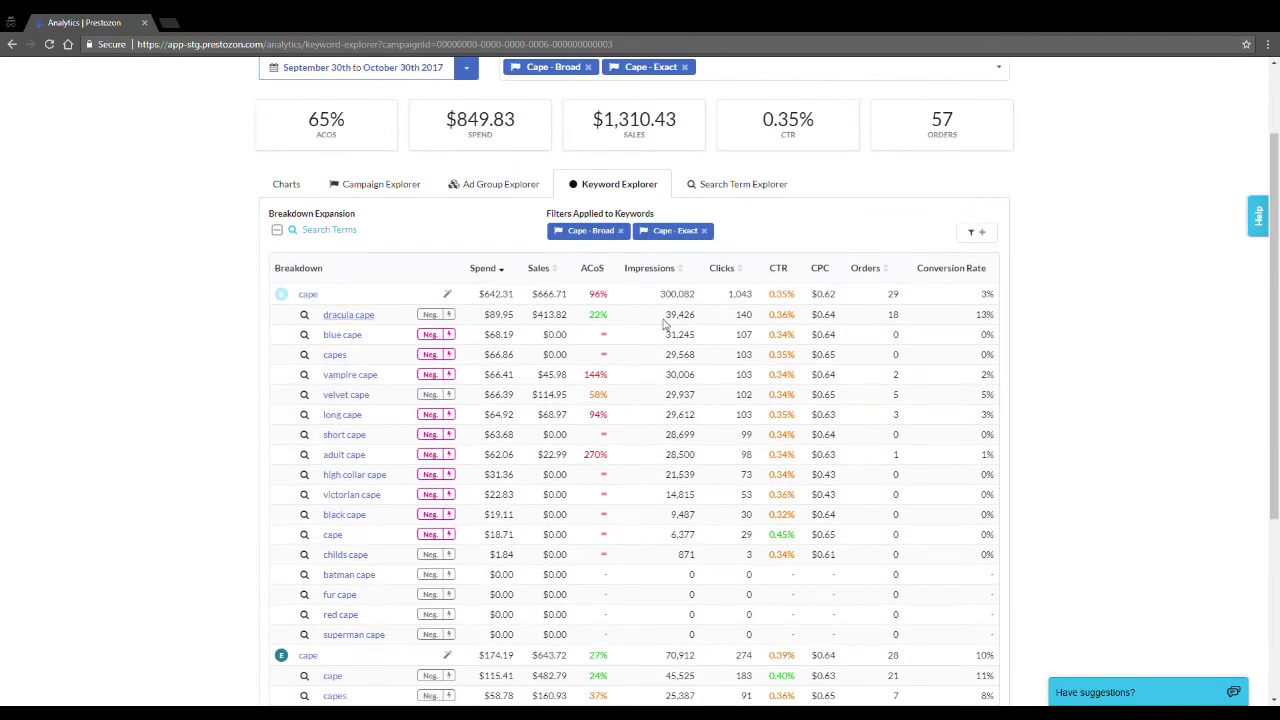
From the Search Term Explorer, create an exact negative keyword for blue cape in the Cape - Broad group.
left_click(760, 198)
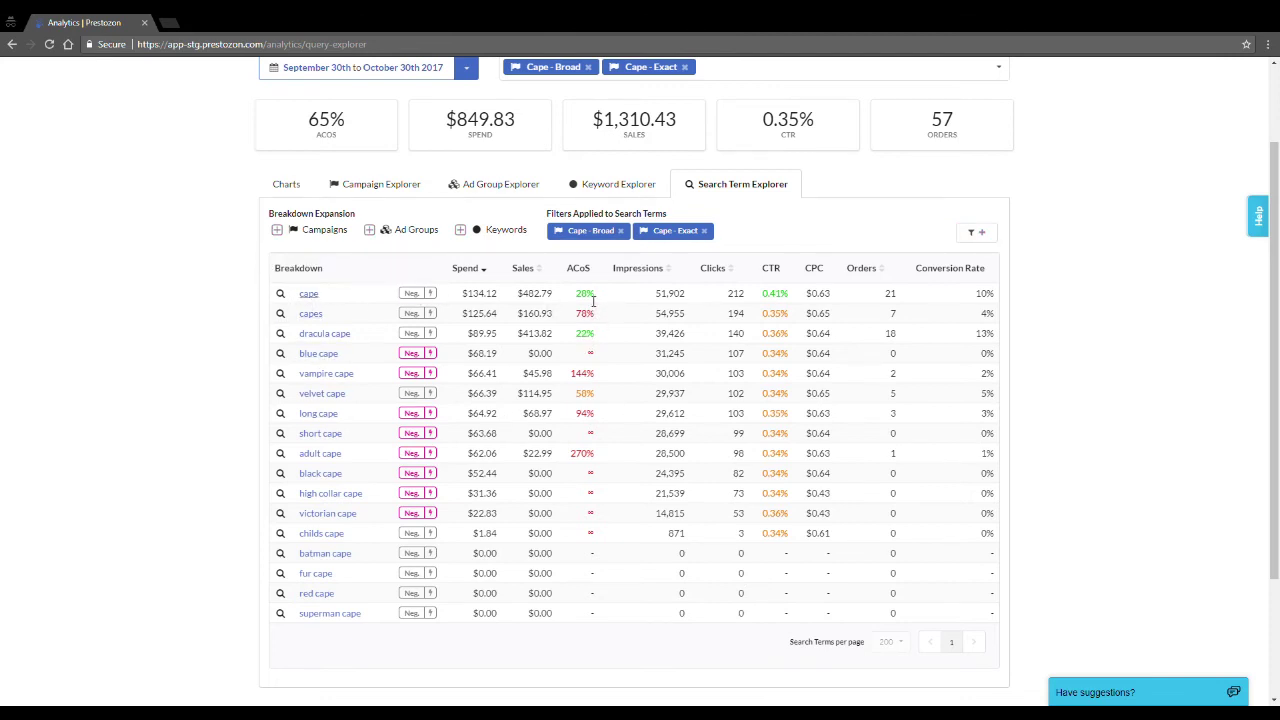
left_click(412, 355)
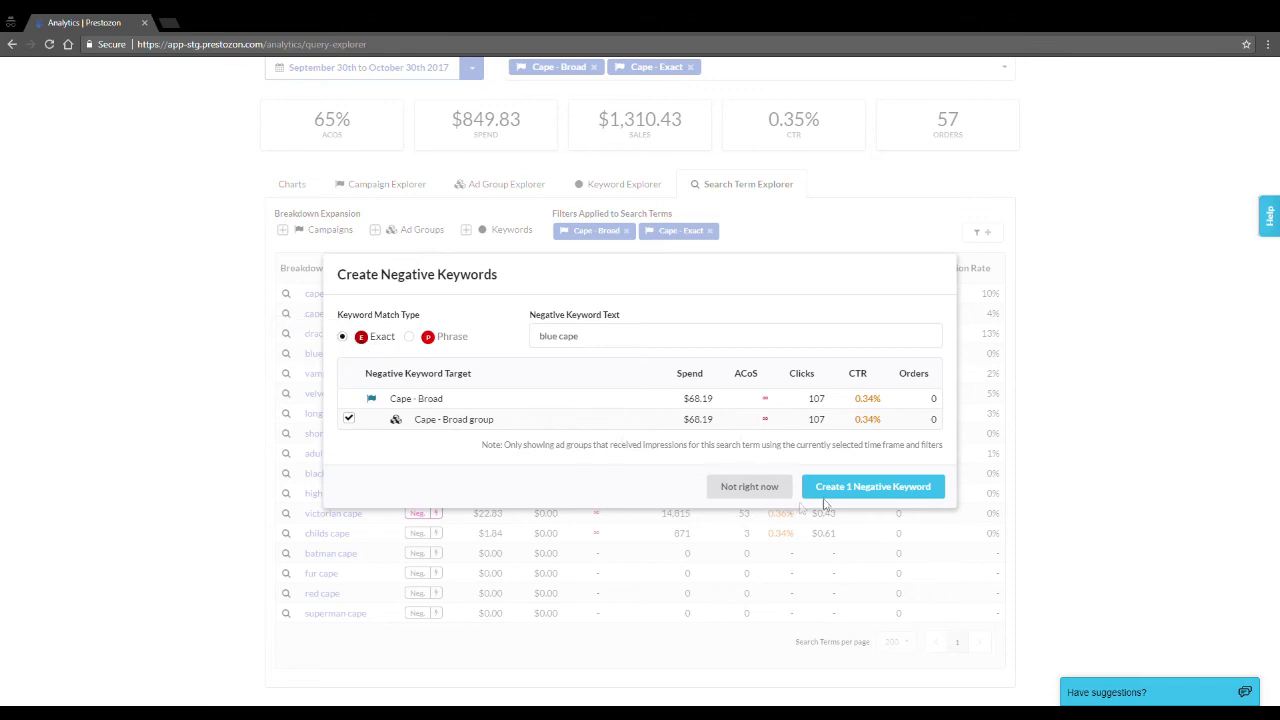
left_click(893, 490)
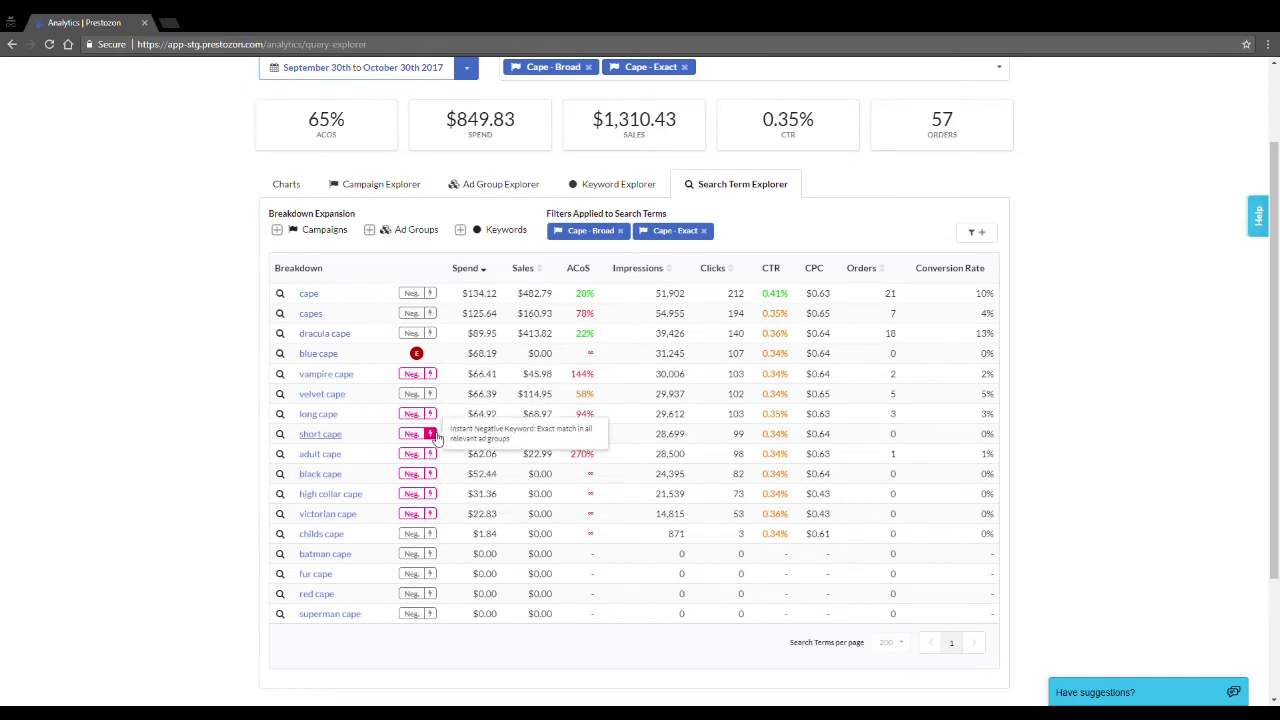
Add instant exact negative keywords for short cape, black cape, high collar cape and victorian cape.
left_click(431, 434)
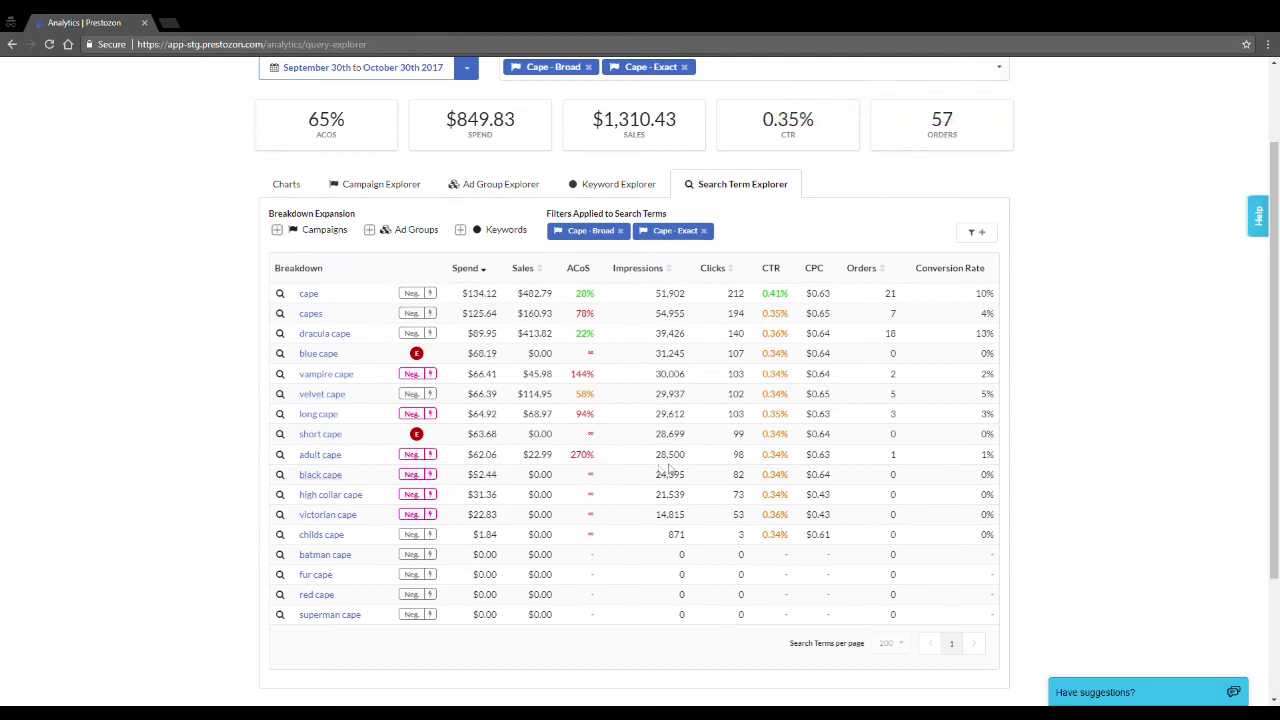
left_click(430, 474)
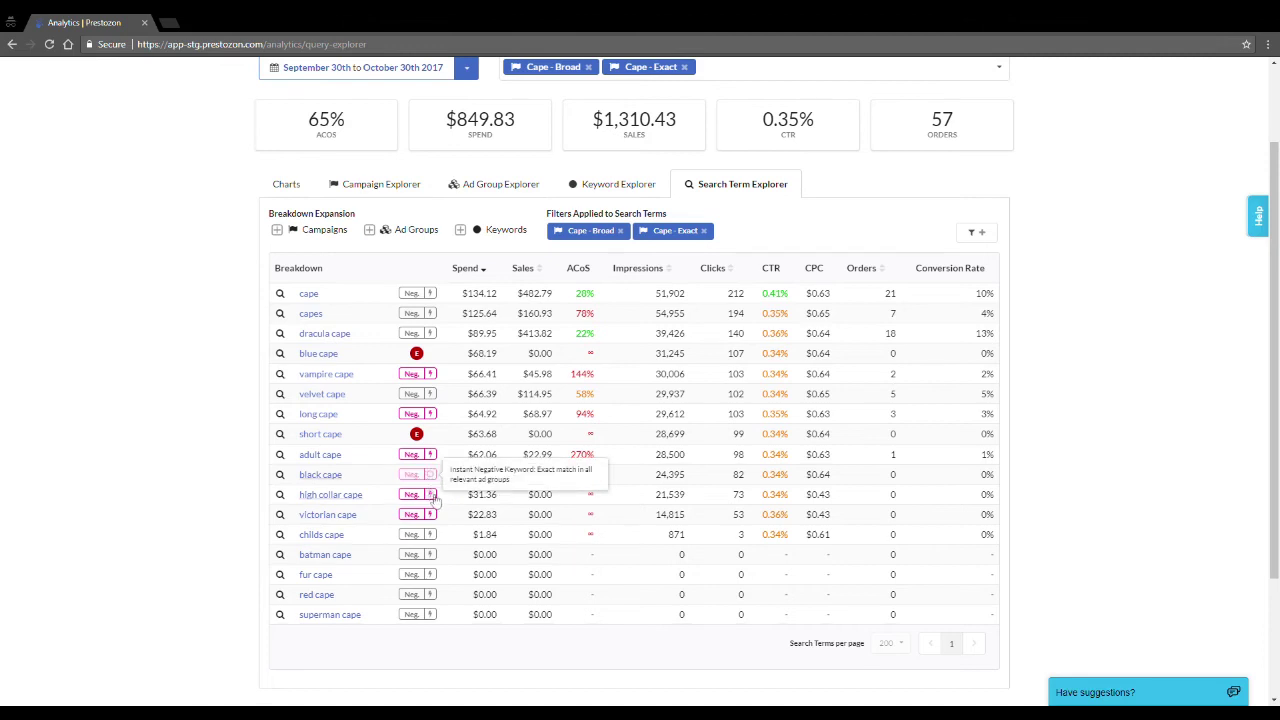
left_click(430, 494)
left_click(430, 515)
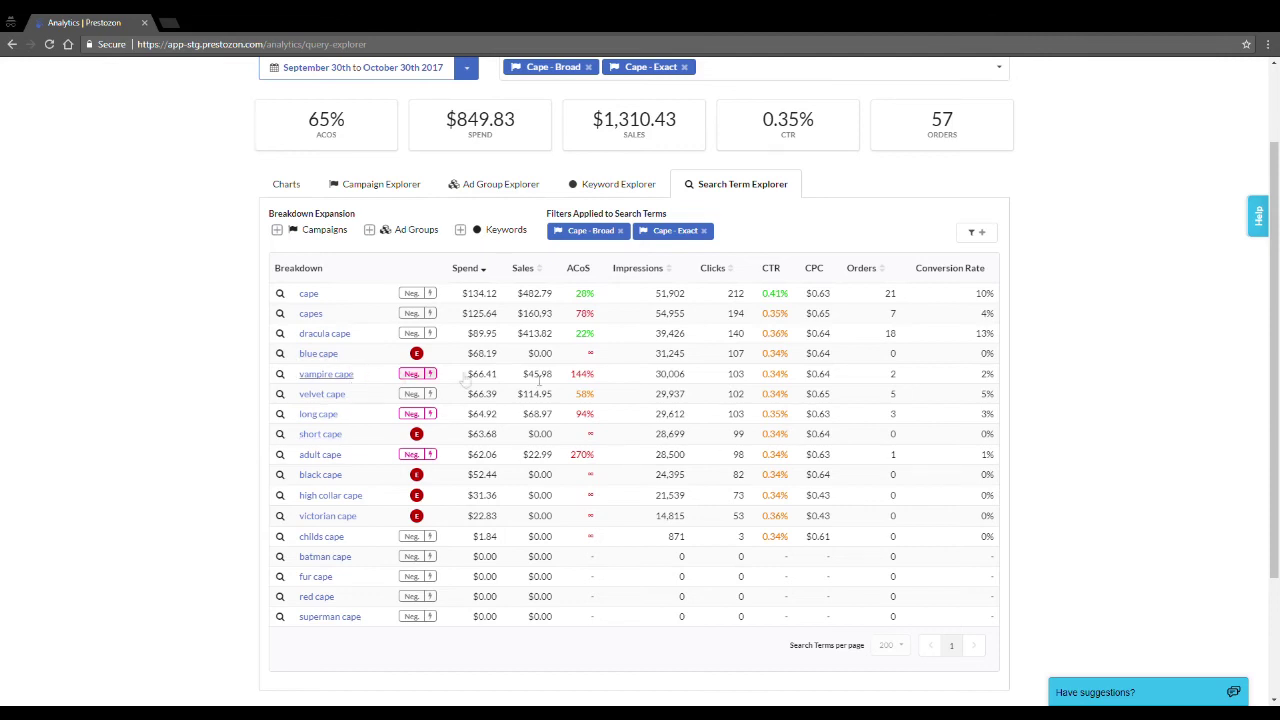
Check the CPC of vampire cape and remove the Cape - Exact and Cape - Broad filters.
left_click_drag(838, 376, 808, 376)
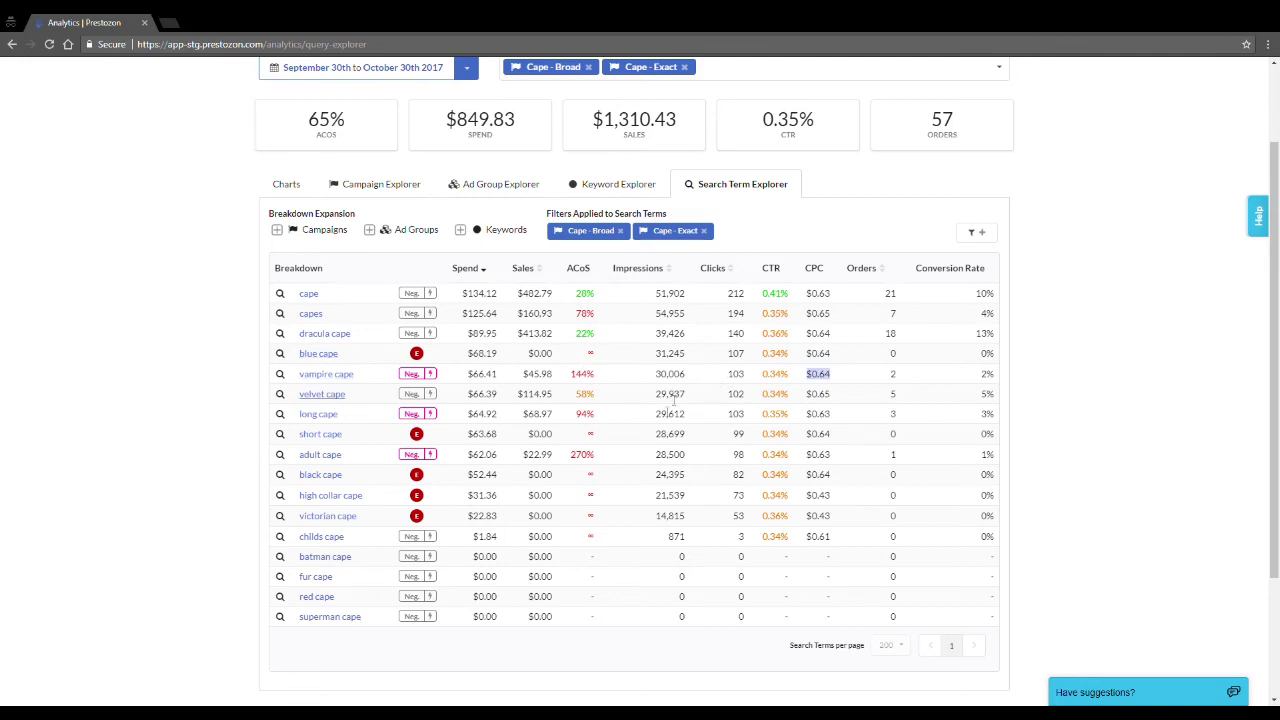
left_click(845, 377)
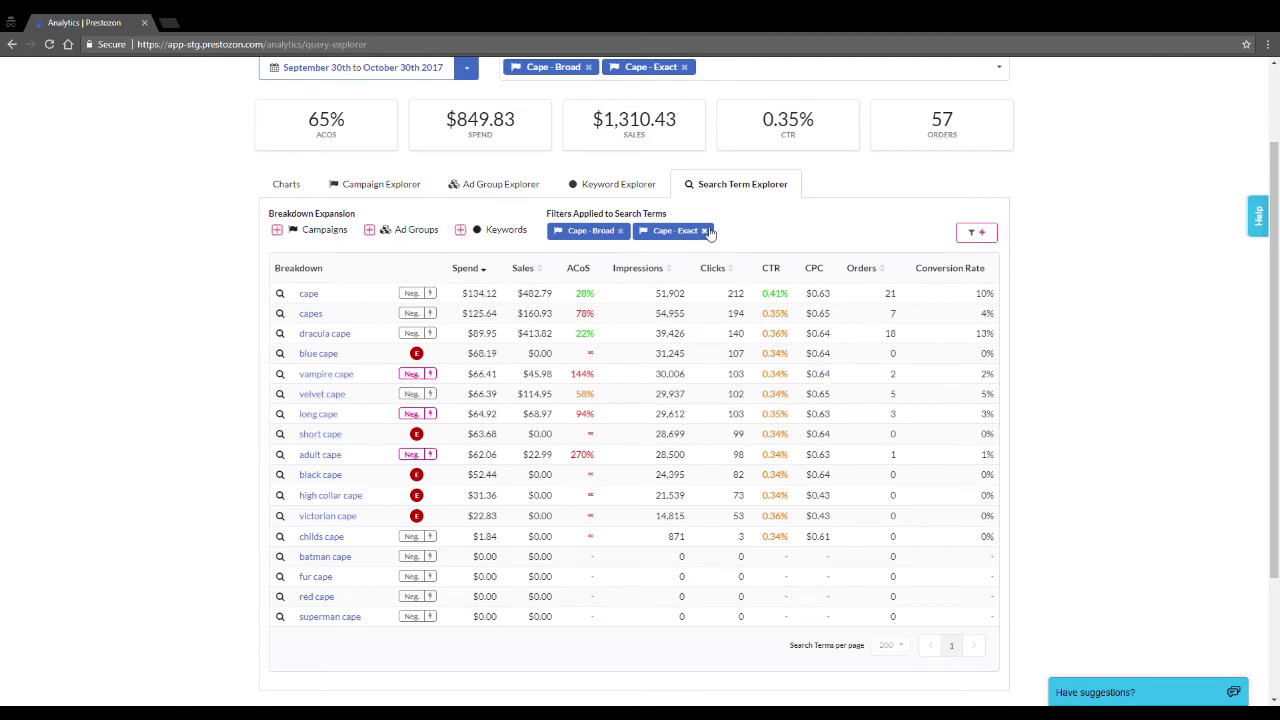
left_click(704, 231)
left_click(620, 231)
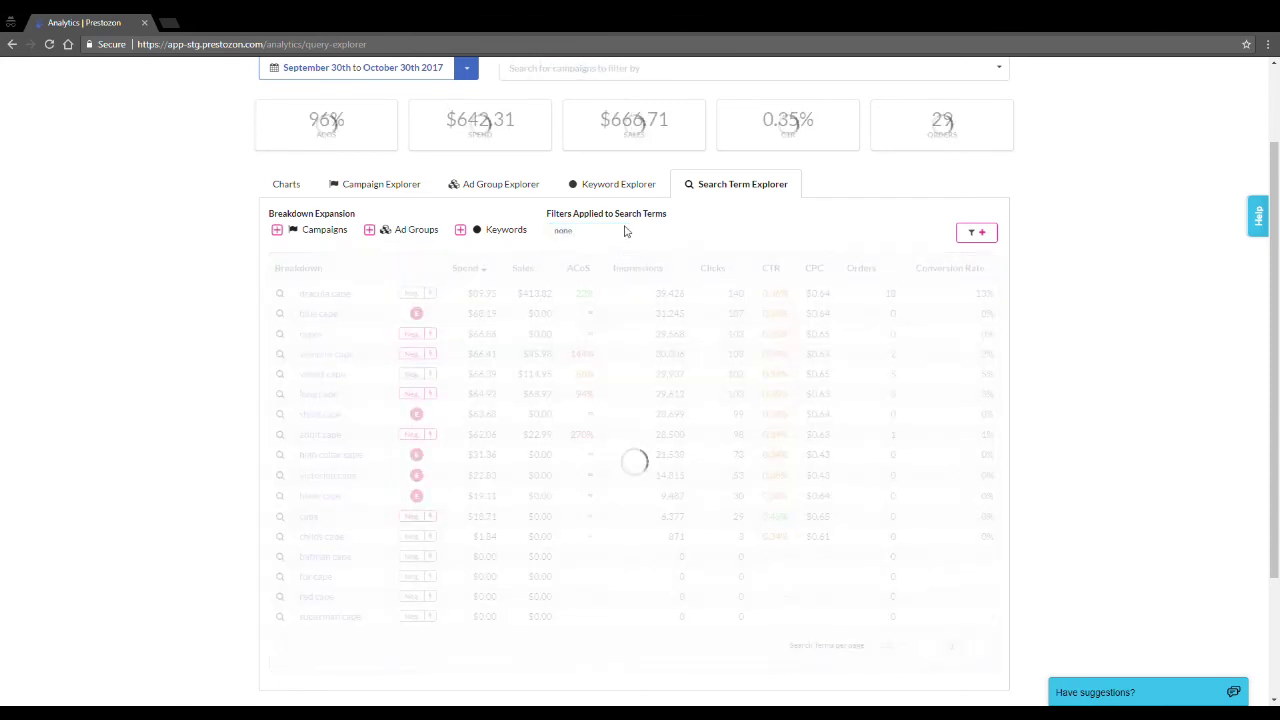
Collapse the Campaign Explorer to campaign level and view the Magic wand campaign's keywords without their search terms.
left_click(284, 185)
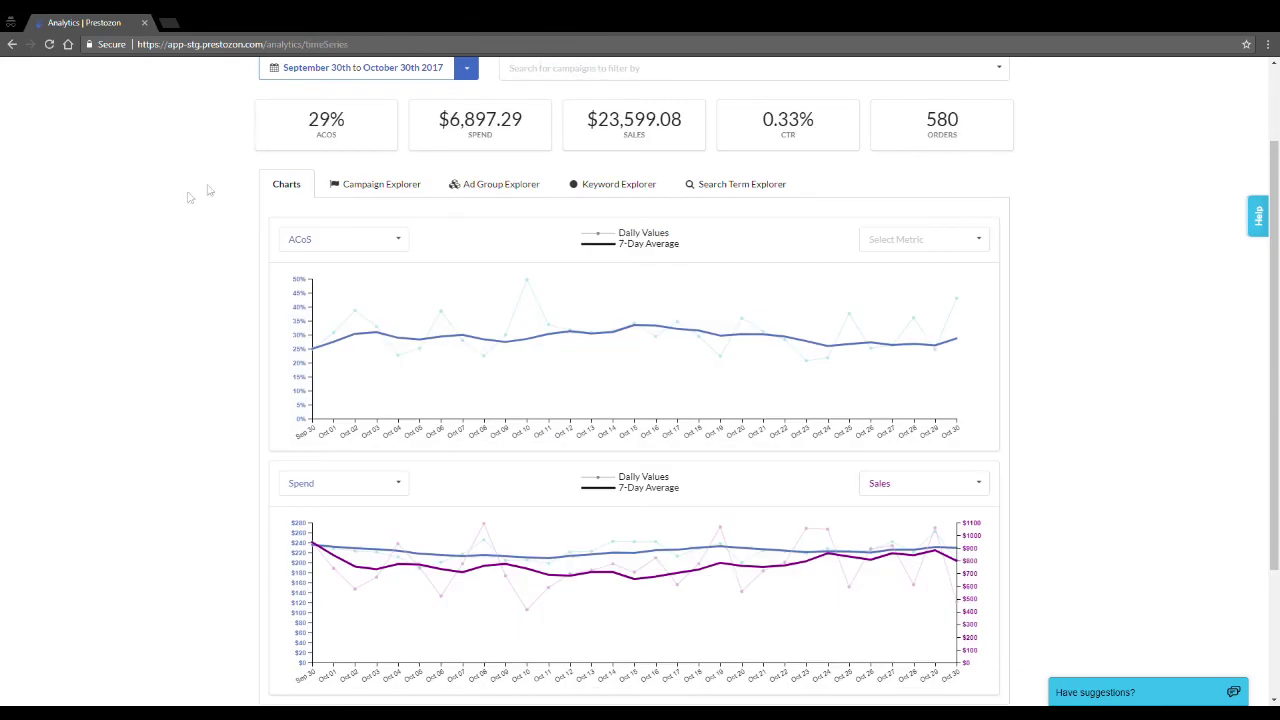
left_click(406, 190)
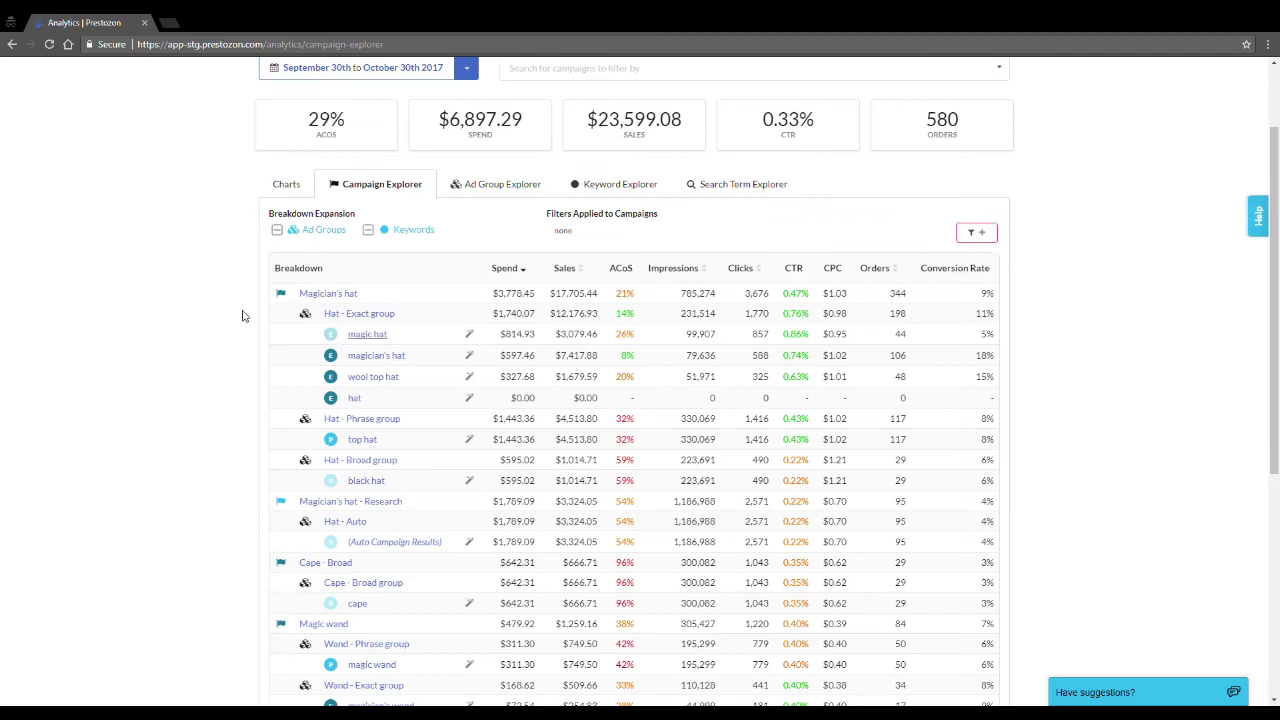
left_click(325, 230)
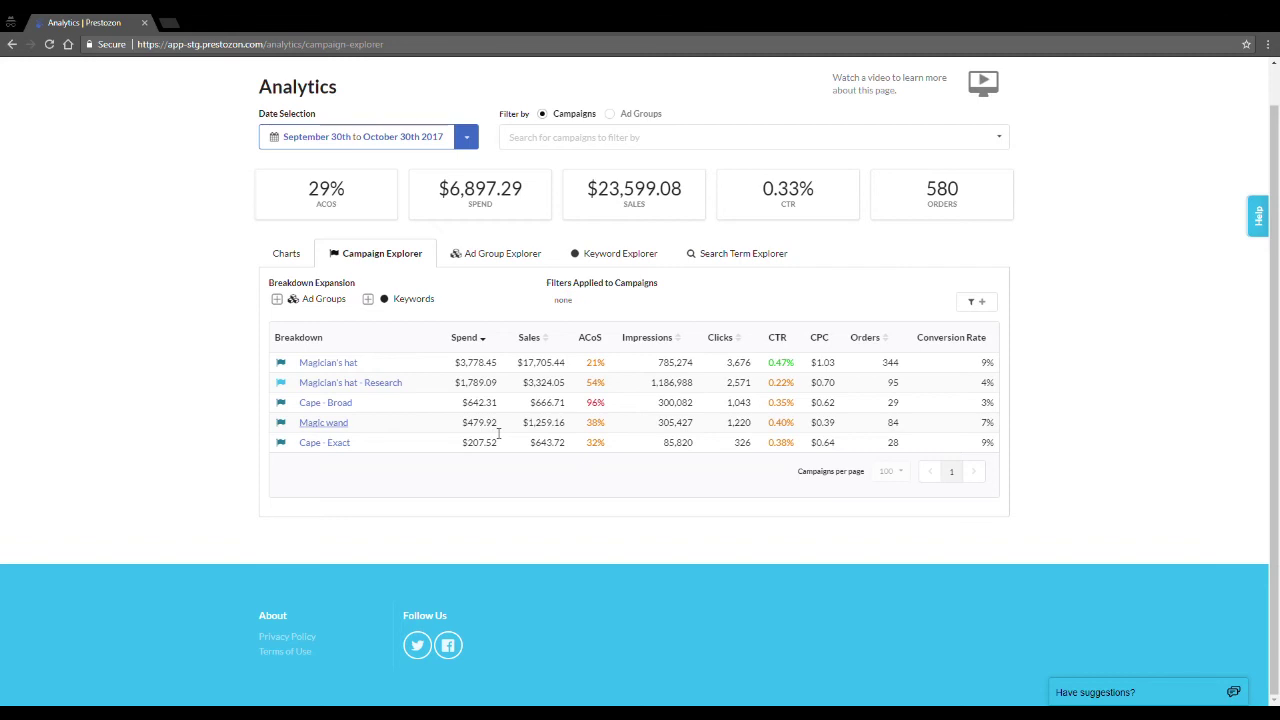
left_click(323, 423)
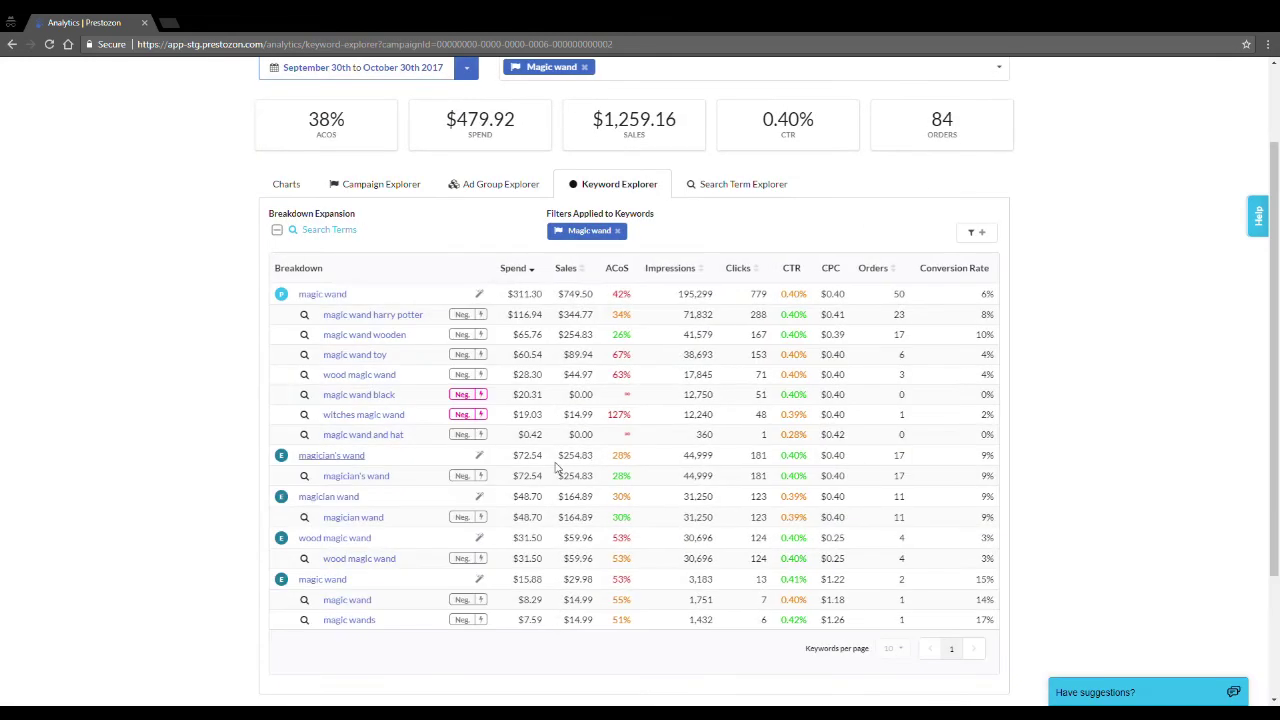
left_click(340, 230)
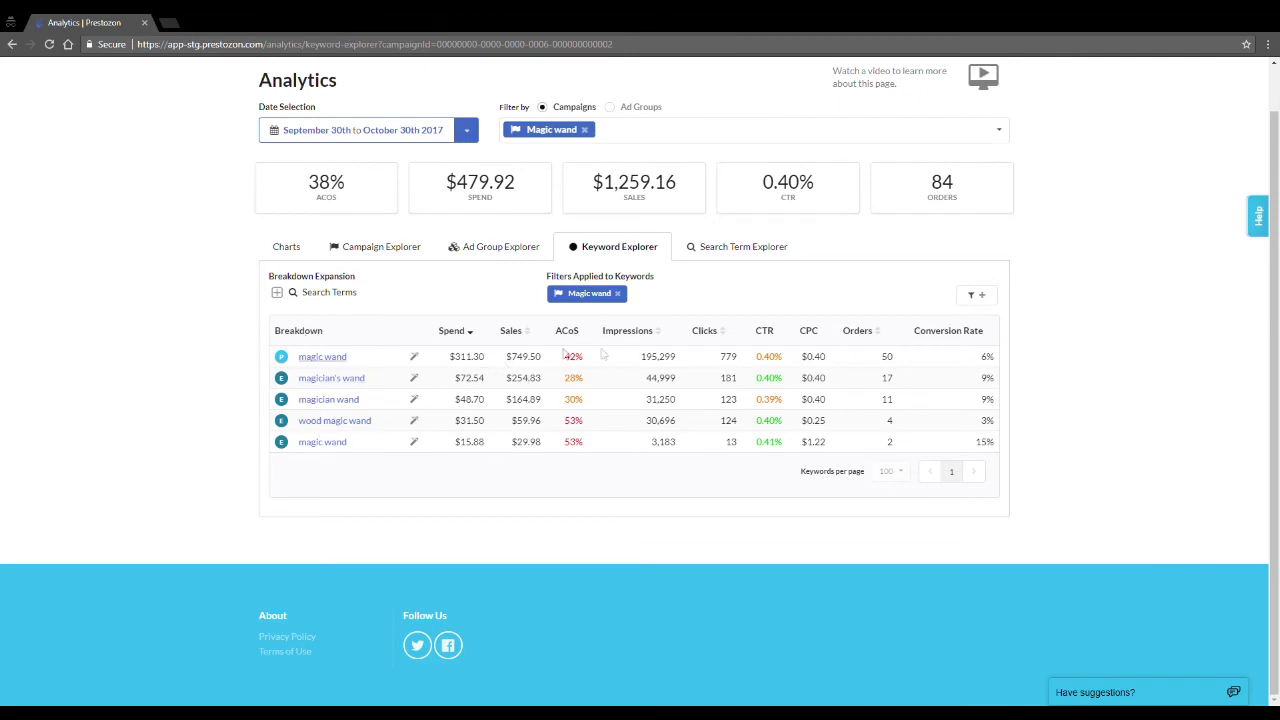
Review the Magic wand campaign in the Search Term Explorer, examining the CPC of its magic wand search terms.
left_click(745, 246)
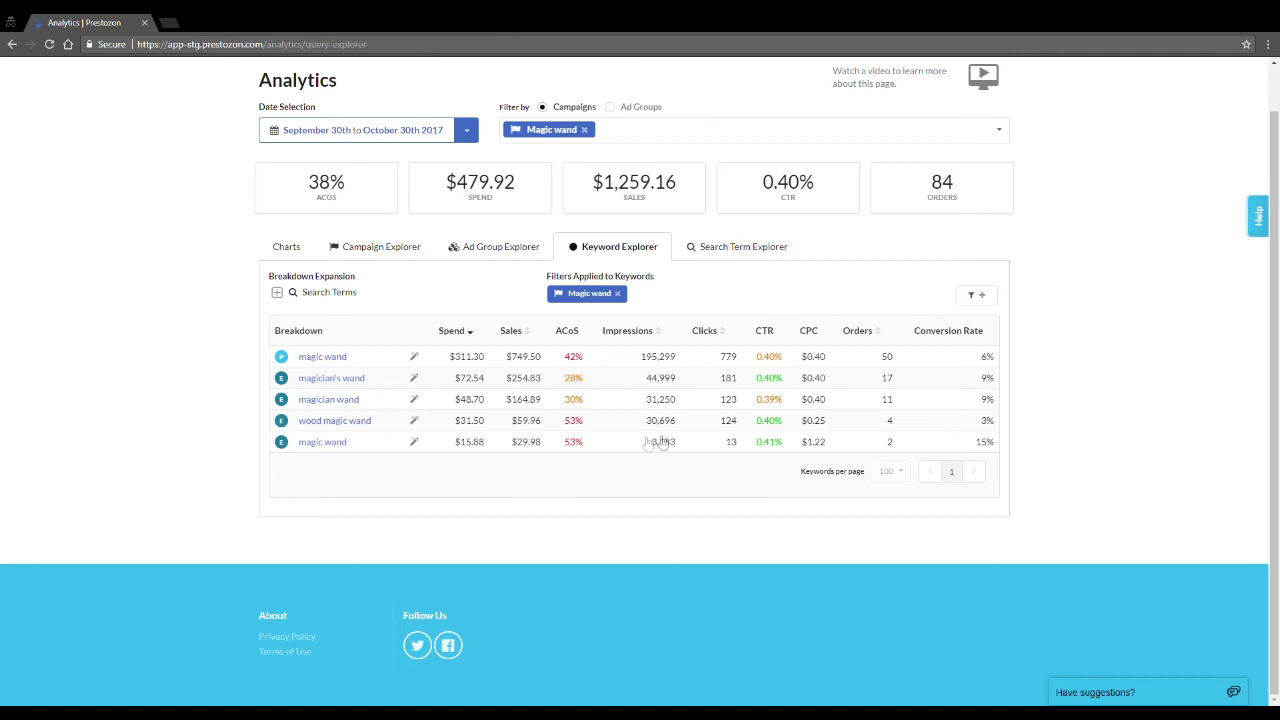
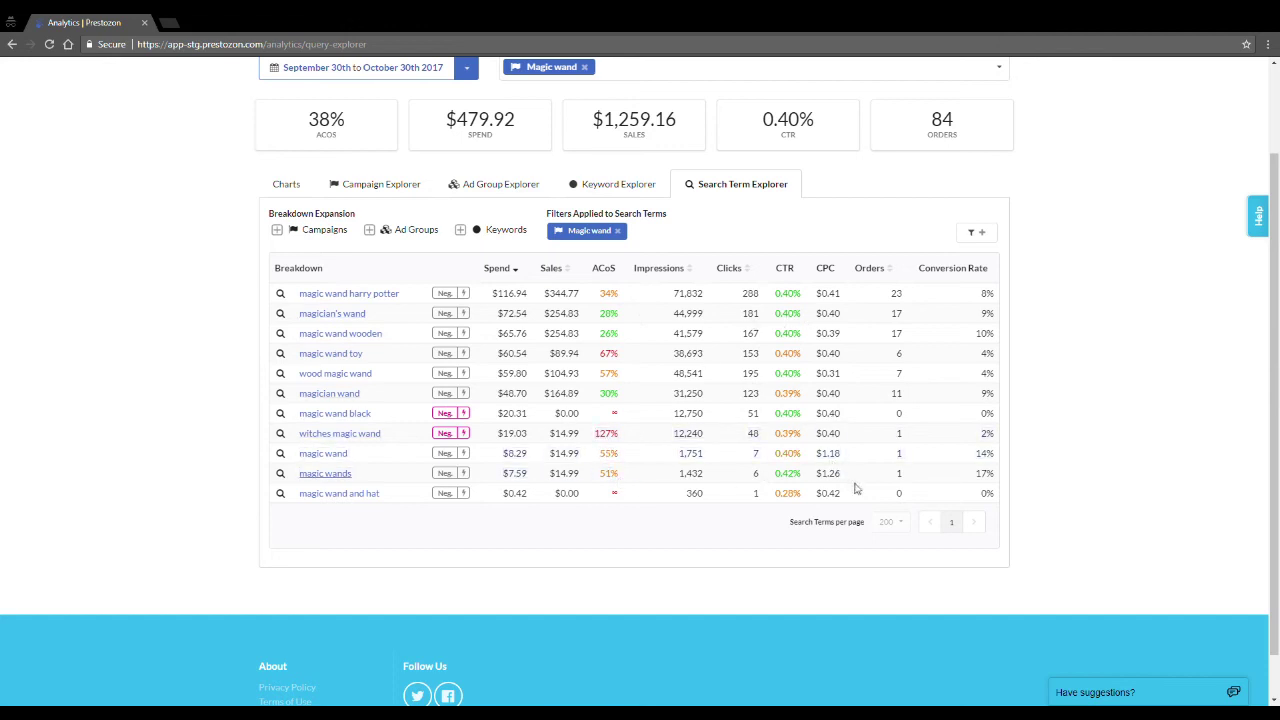
left_click_drag(844, 458, 814, 434)
left_click(730, 408)
scroll(1069, 346, "up", 2)
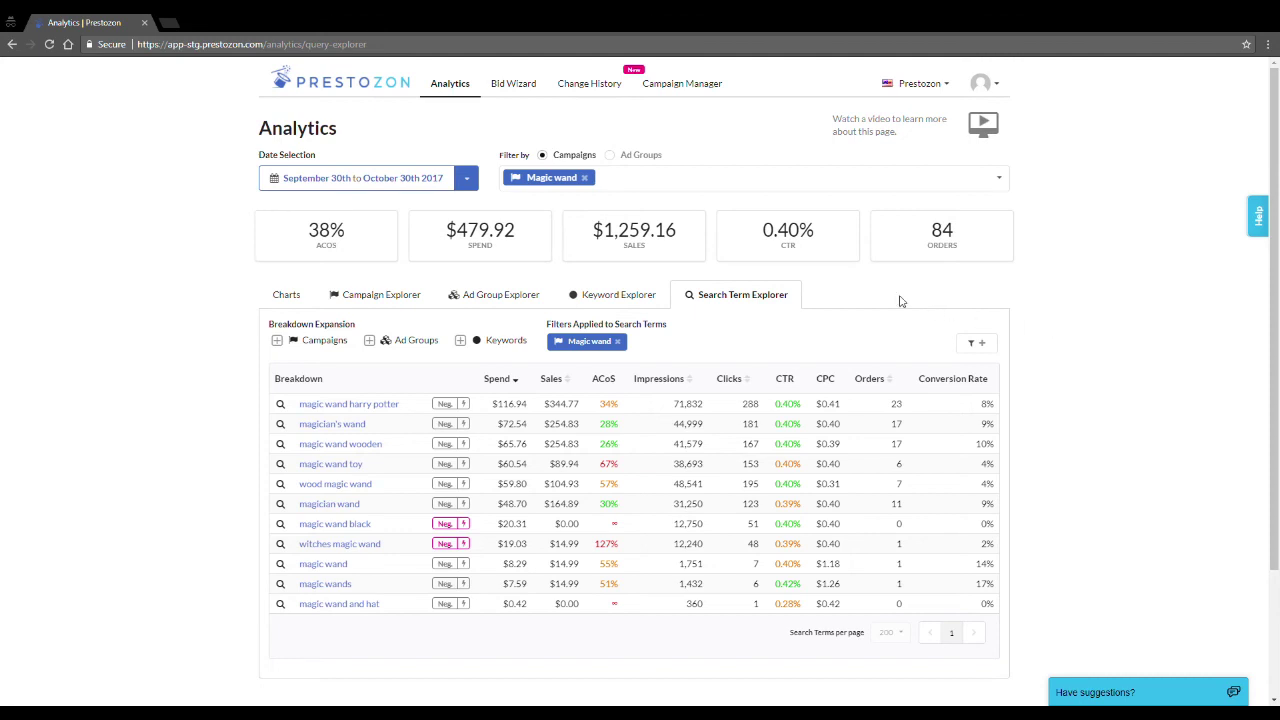
Clear the Magic wand filter in the Campaign Explorer and collapse the ad group and keyword breakdown.
left_click(368, 294)
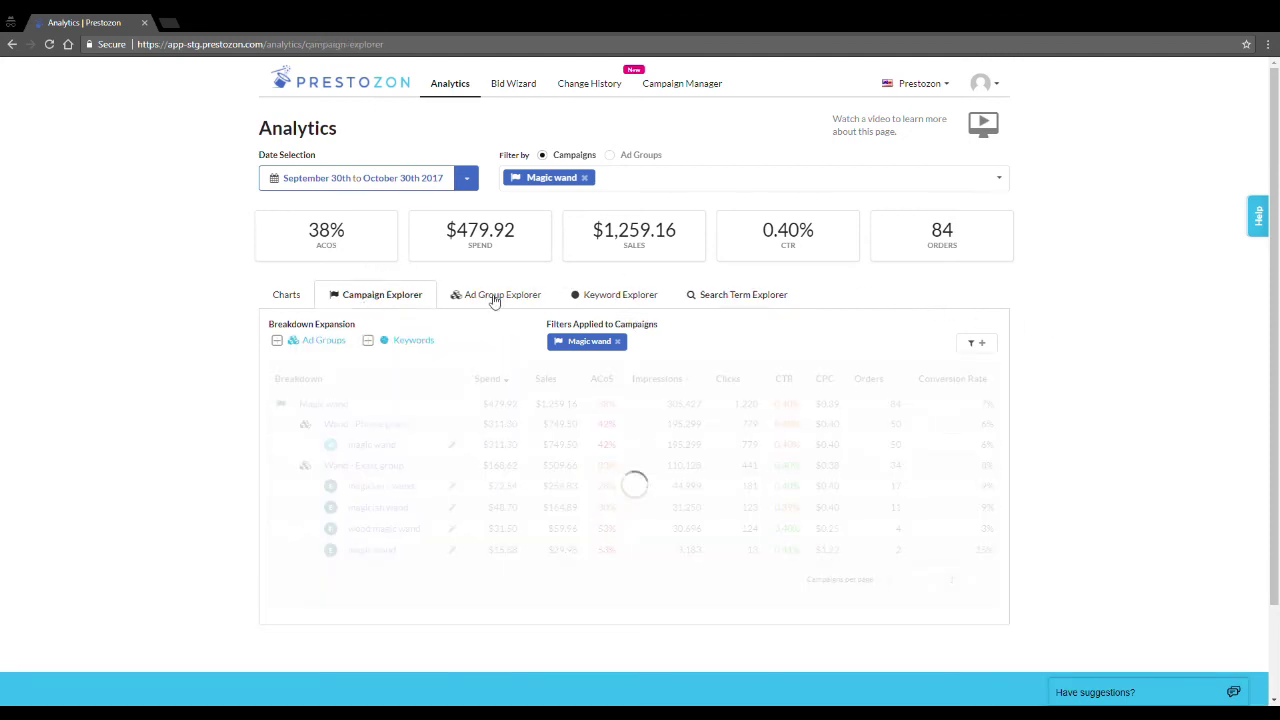
left_click(617, 342)
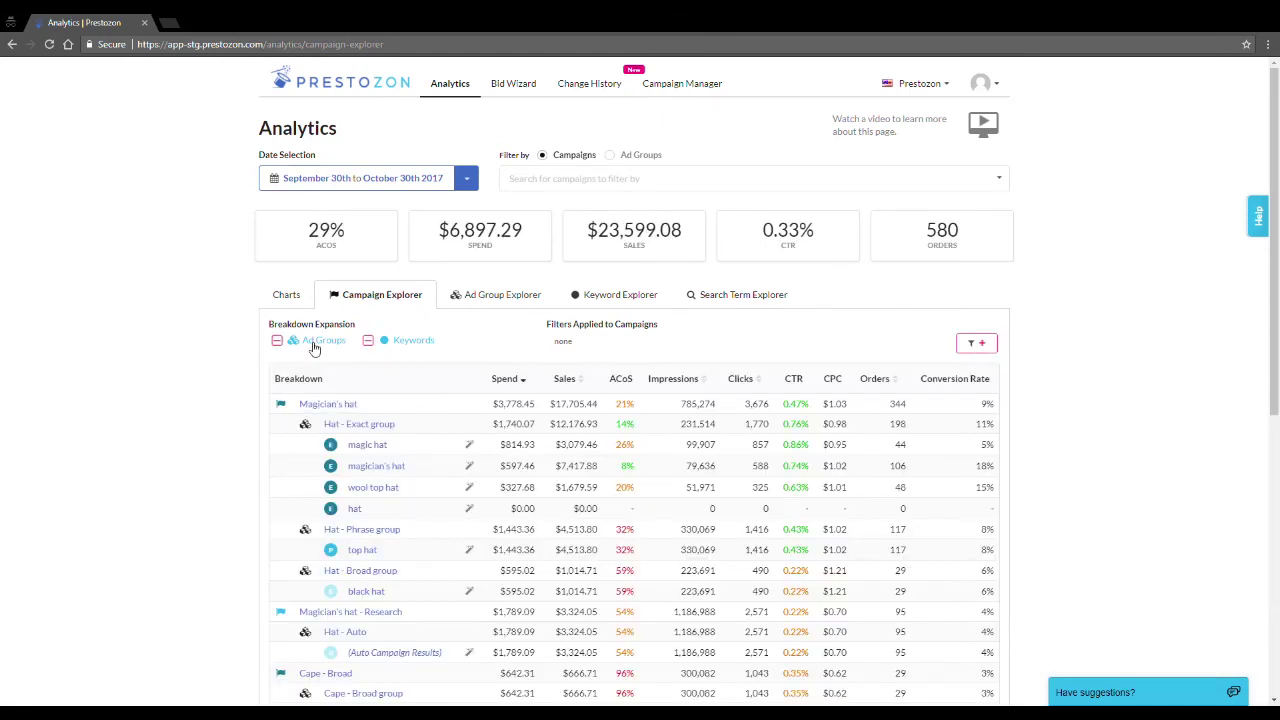
left_click(314, 343)
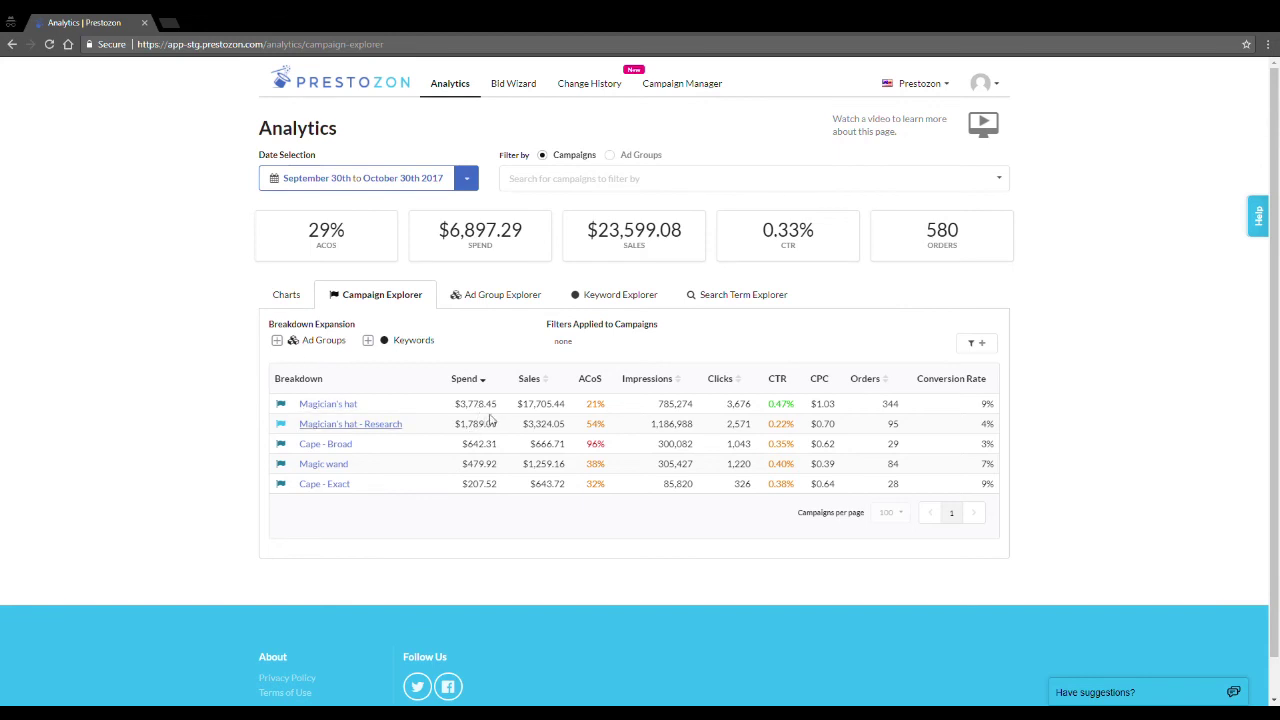
Search the campaign filter for "magic" and filter by Magician's hat and Magician's hat - Research.
left_click(646, 185)
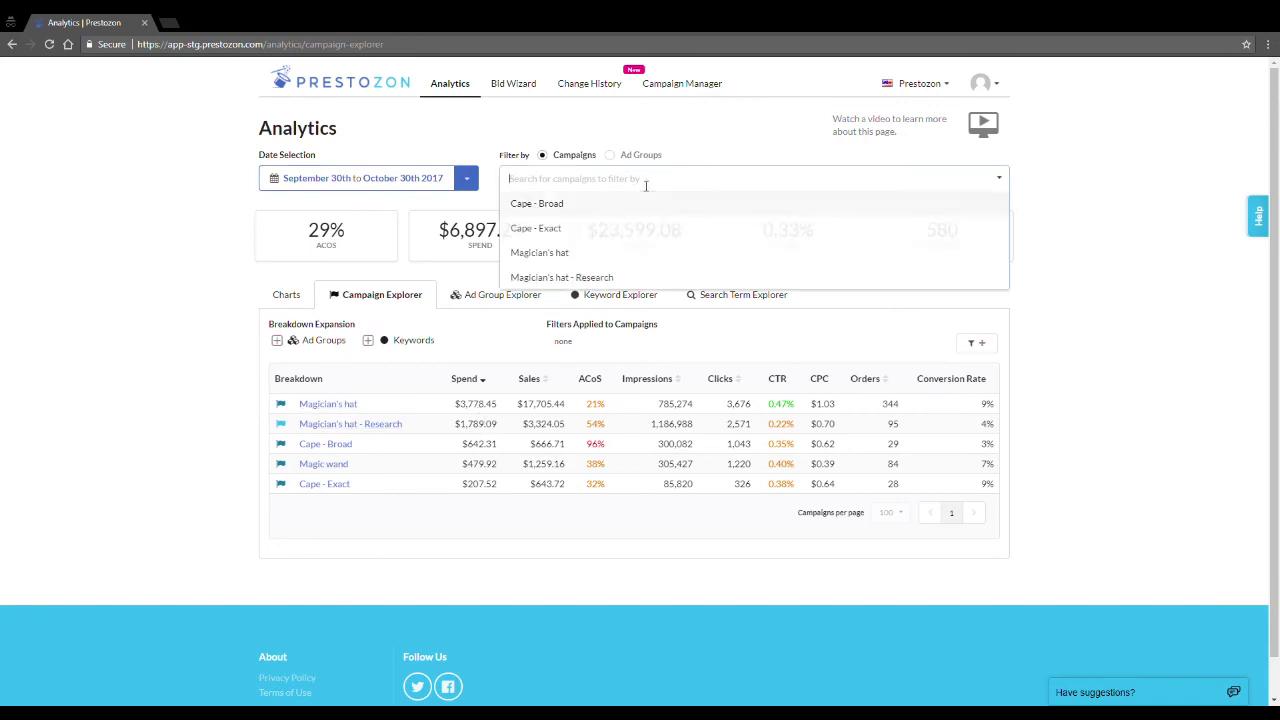
type("magic")
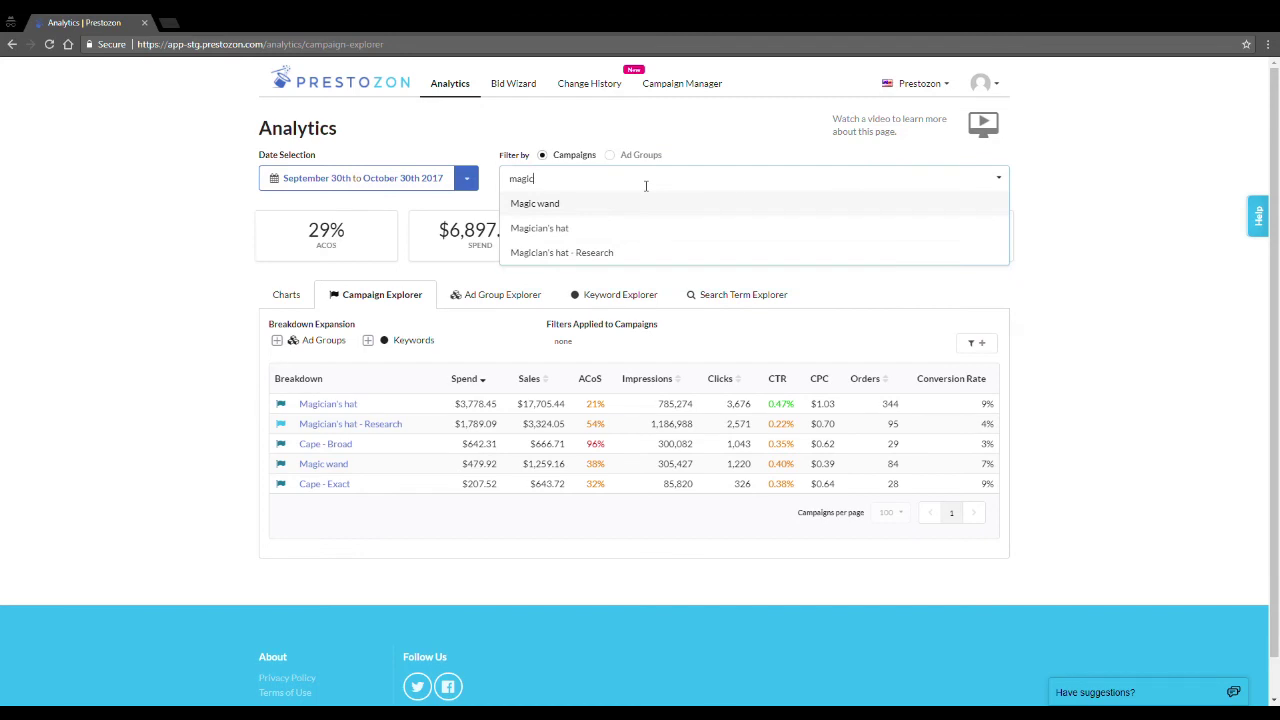
left_click(603, 229)
left_click(620, 232)
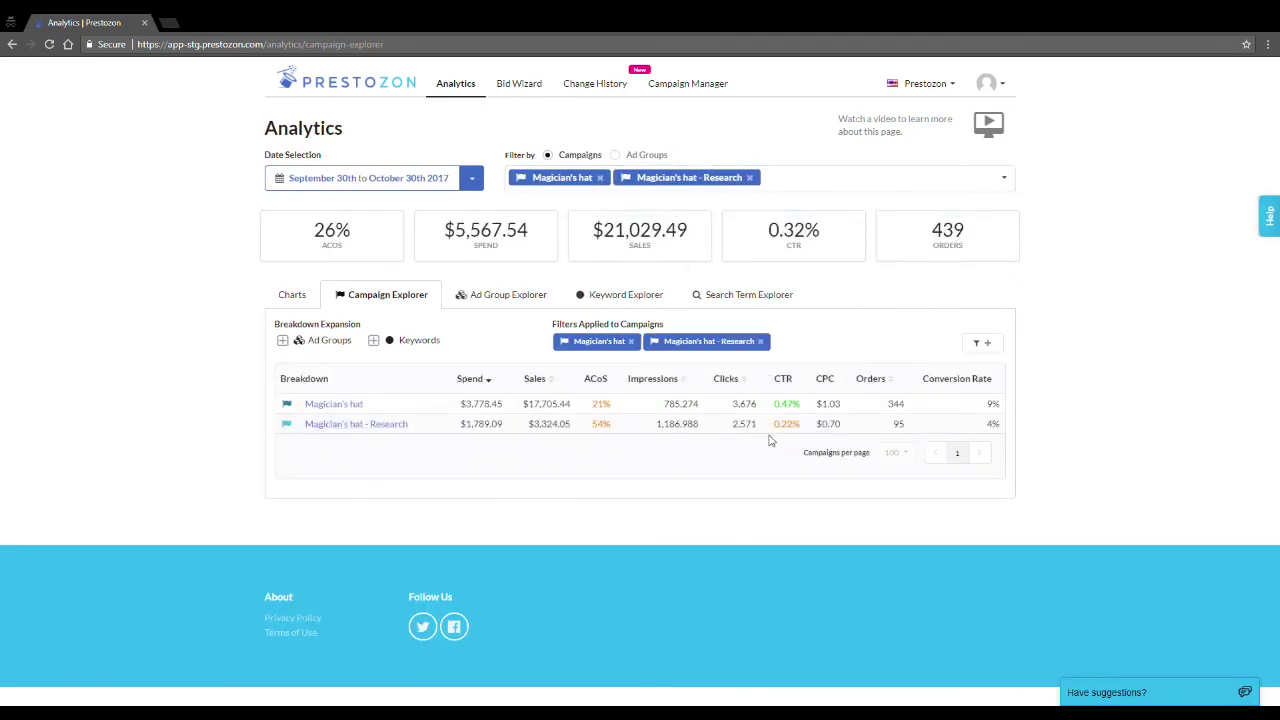
Review the search terms of both Magician's hat campaigns in the Search Term Explorer, including the ASIN entries.
left_click(766, 299)
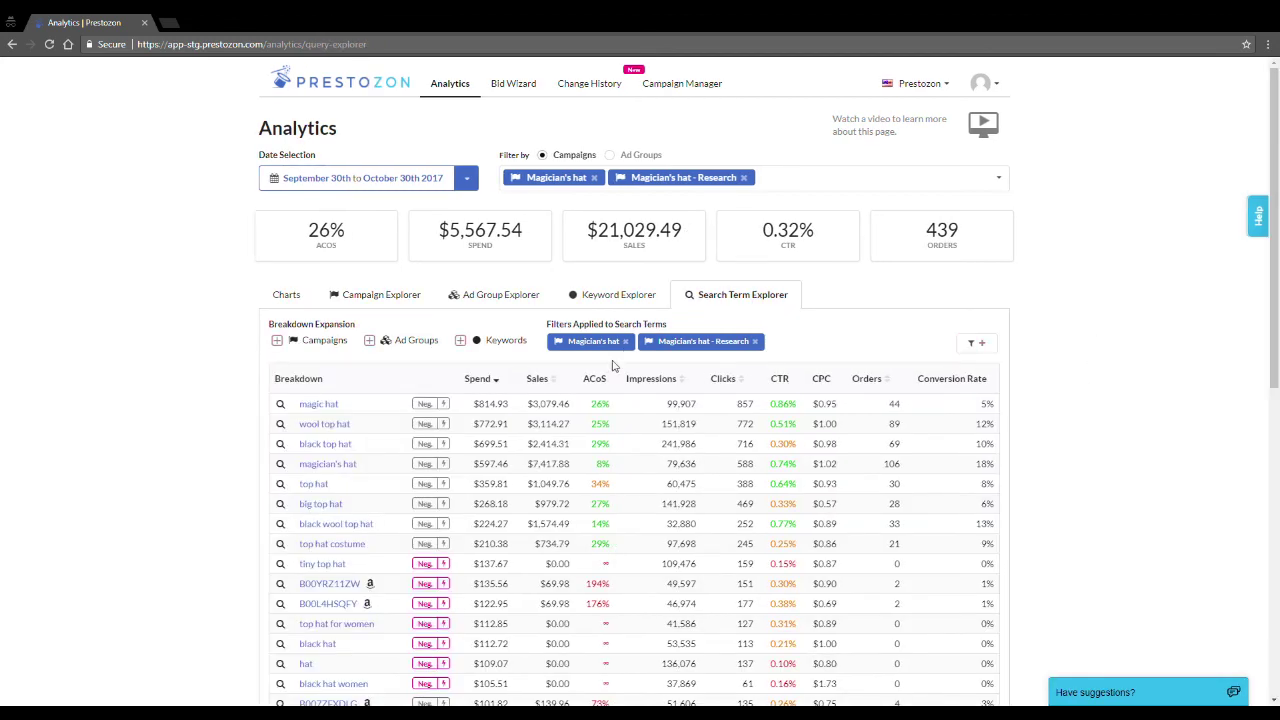
scroll(660, 370, "down", 1)
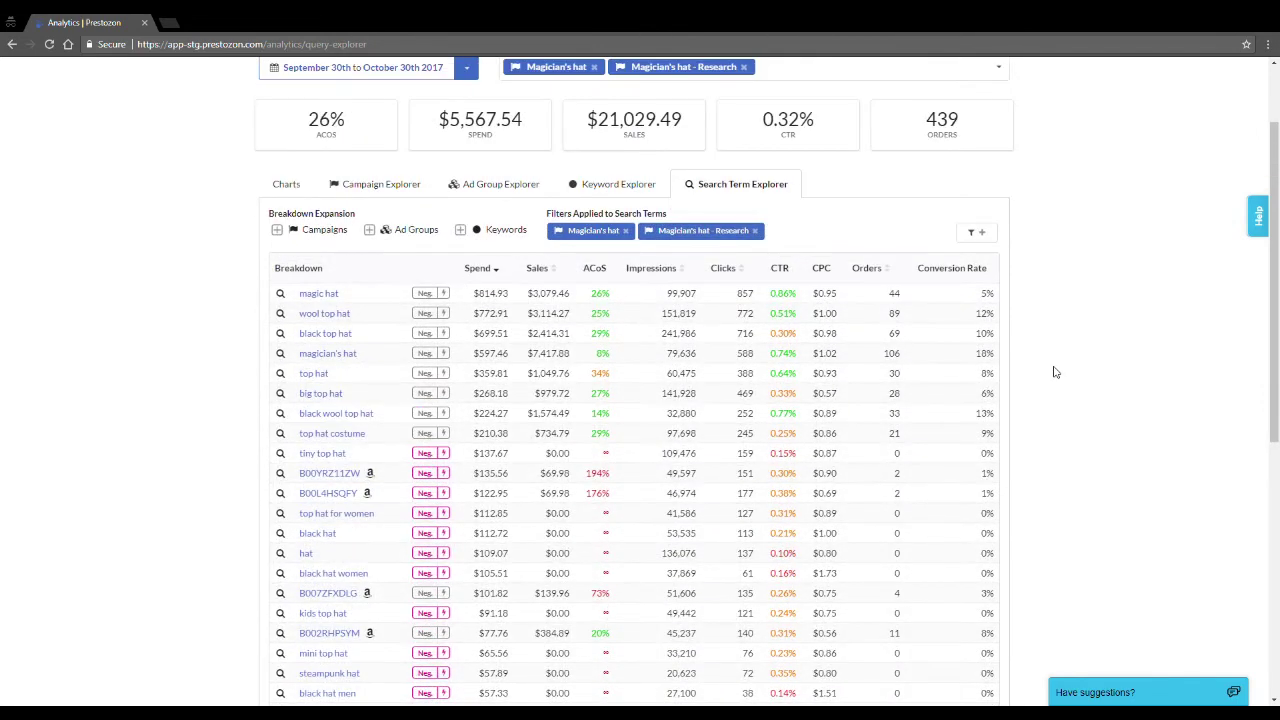
scroll(1050, 374, "down", 1)
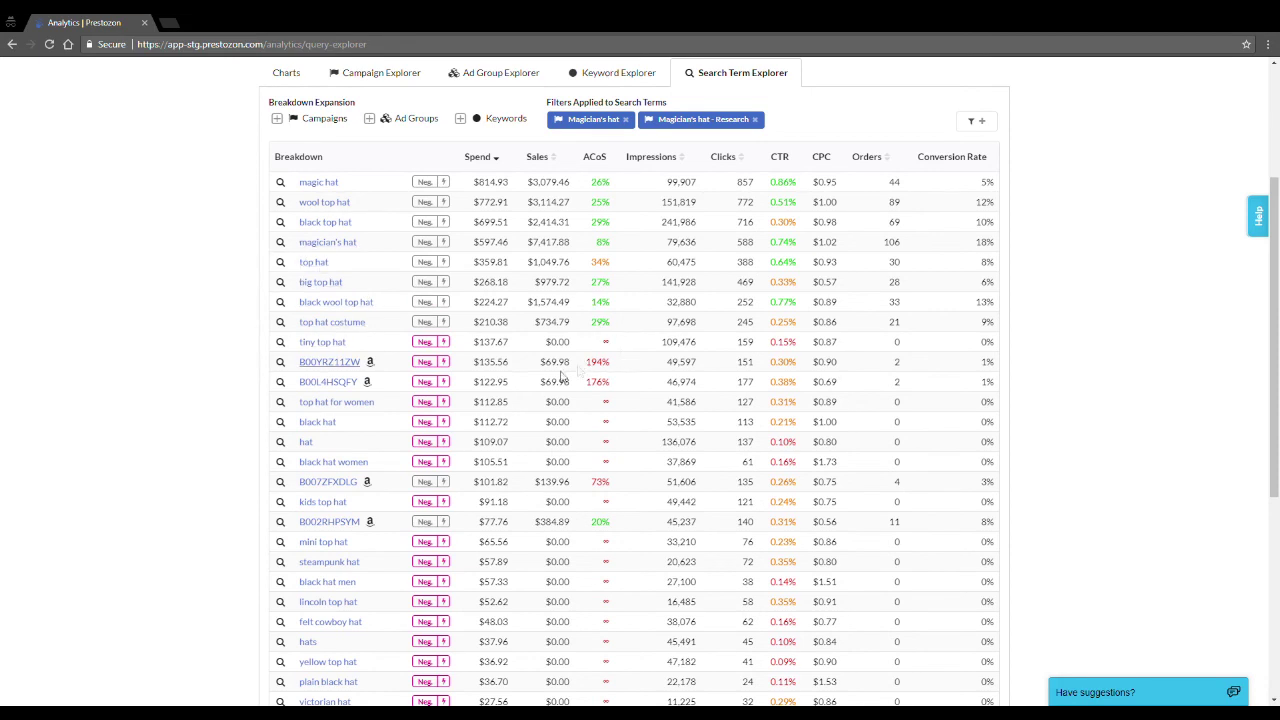
scroll(373, 366, "down", 1)
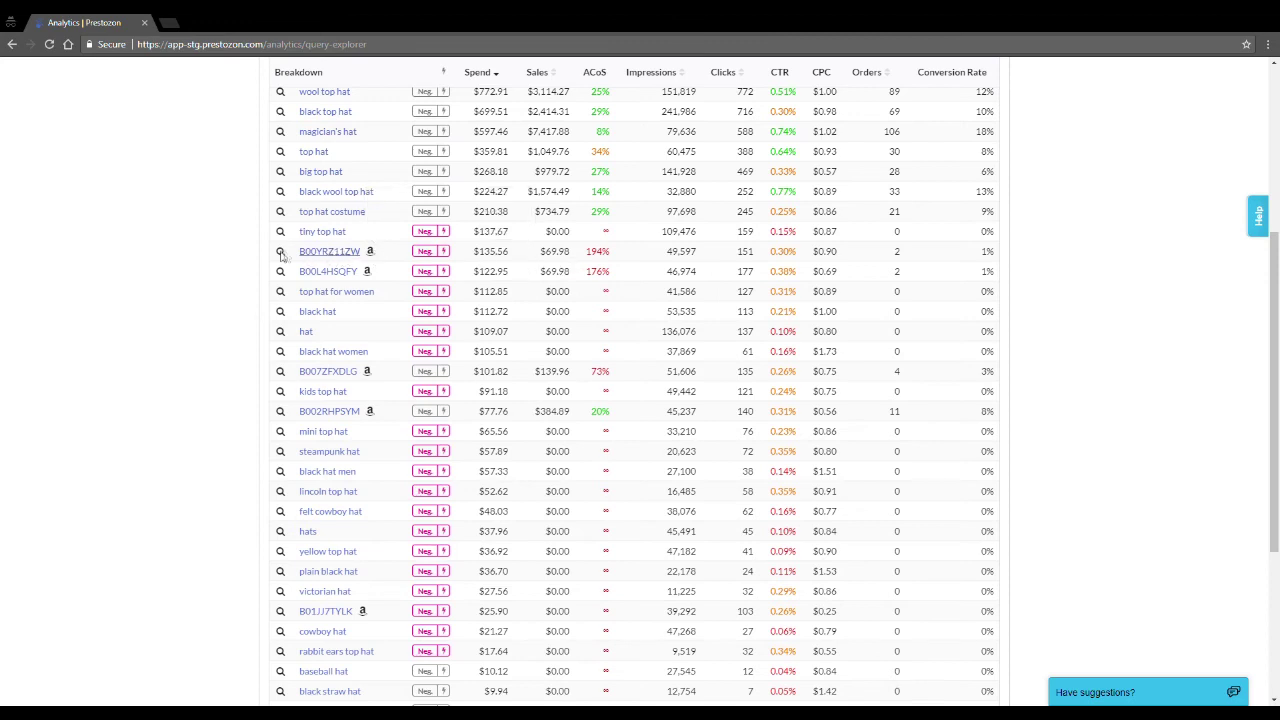
Open the Amazon product page for ASIN B00YRZ11ZW and look through its listing and product description.
mouse_move(378, 261)
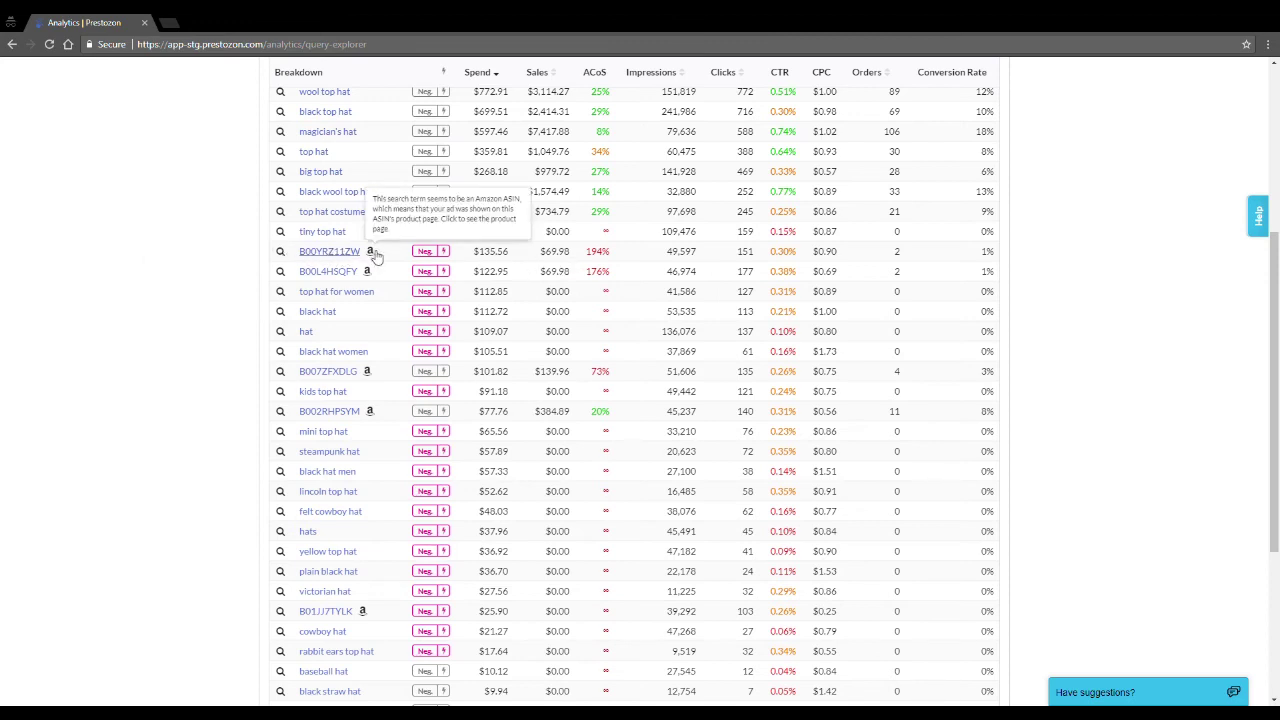
left_click(371, 251)
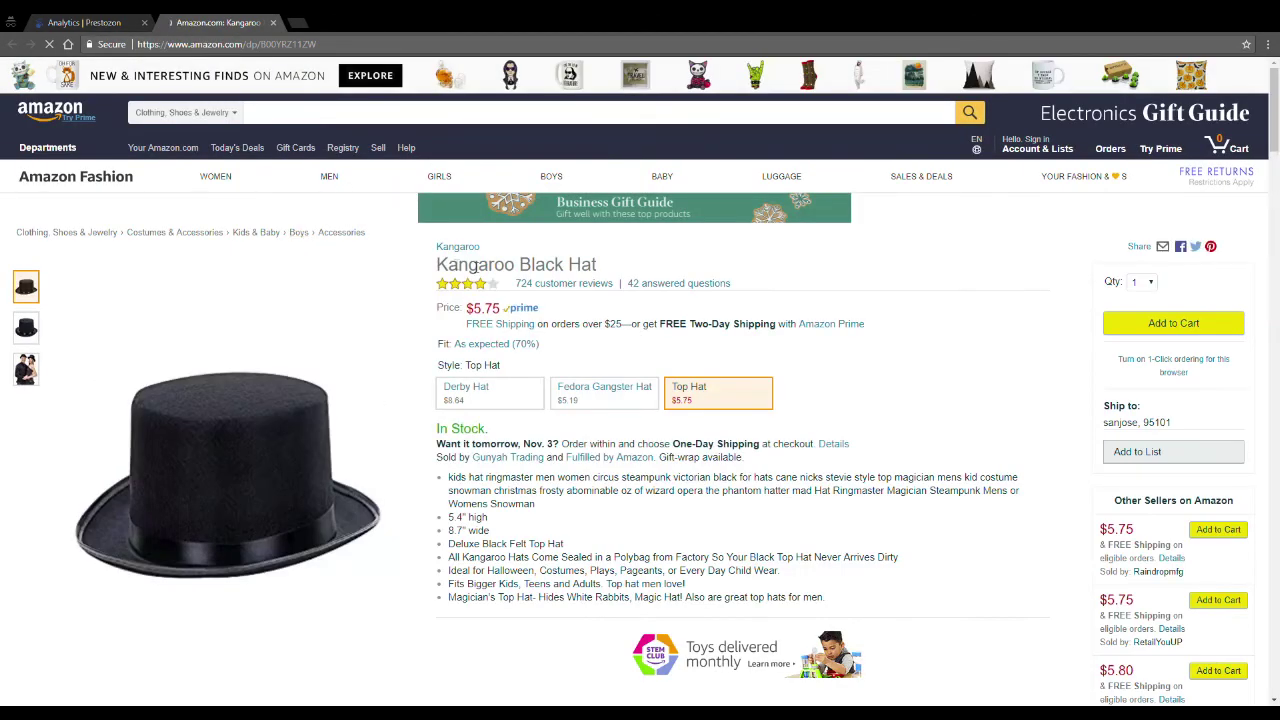
scroll(597, 440, "down", 8)
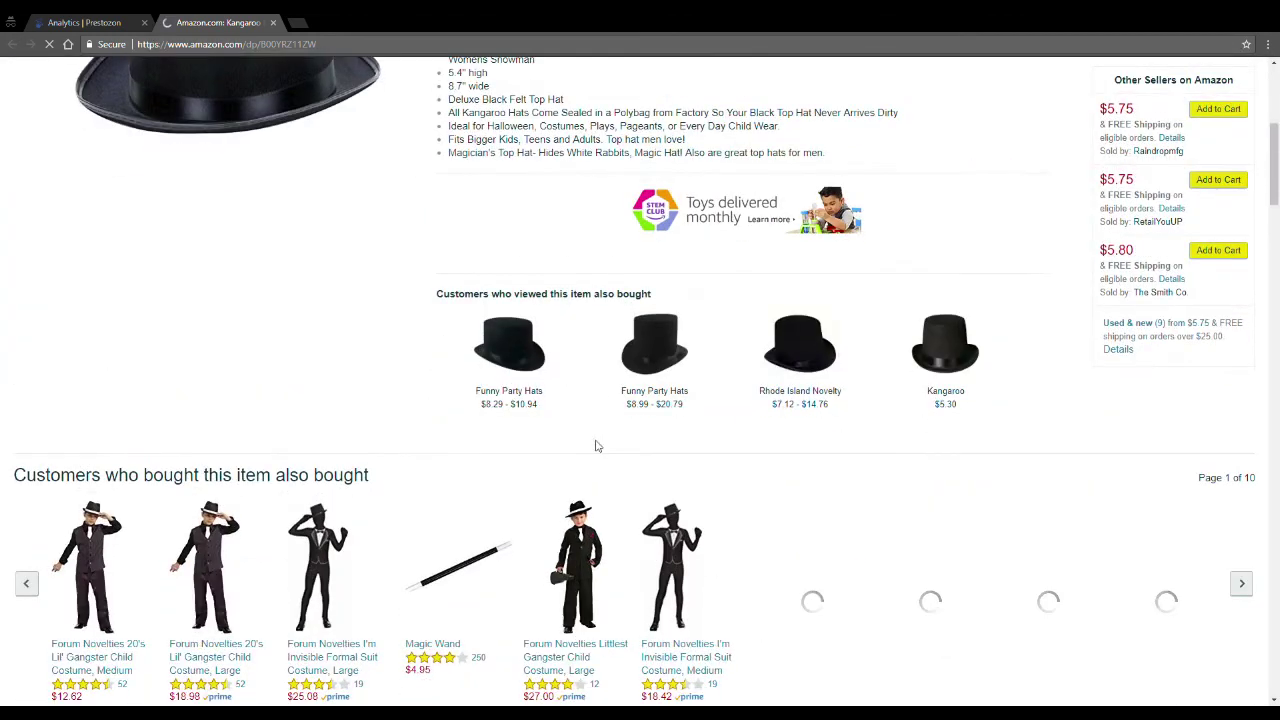
scroll(130, 278, "down", 3)
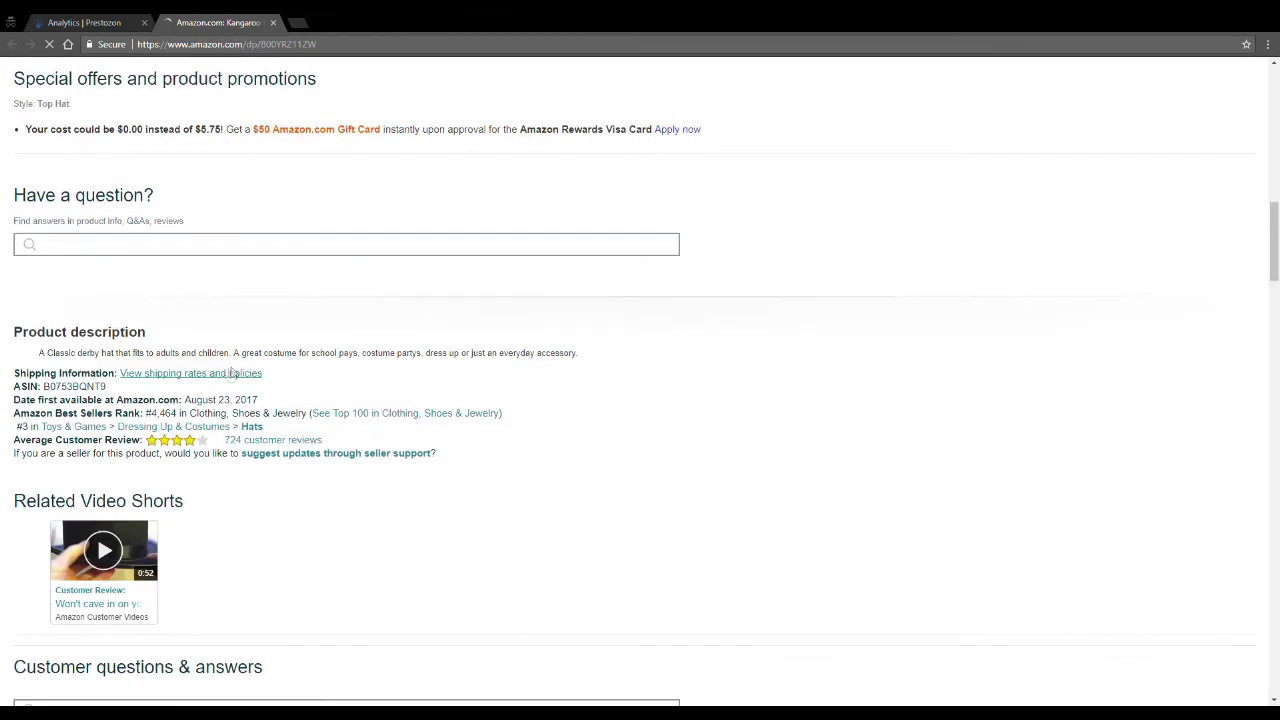
Examine the Kangaroo Black Hat listing's feature bullets, product description, customer questions and reviews.
scroll(424, 384, "up", 8)
scroll(519, 526, "up", 2)
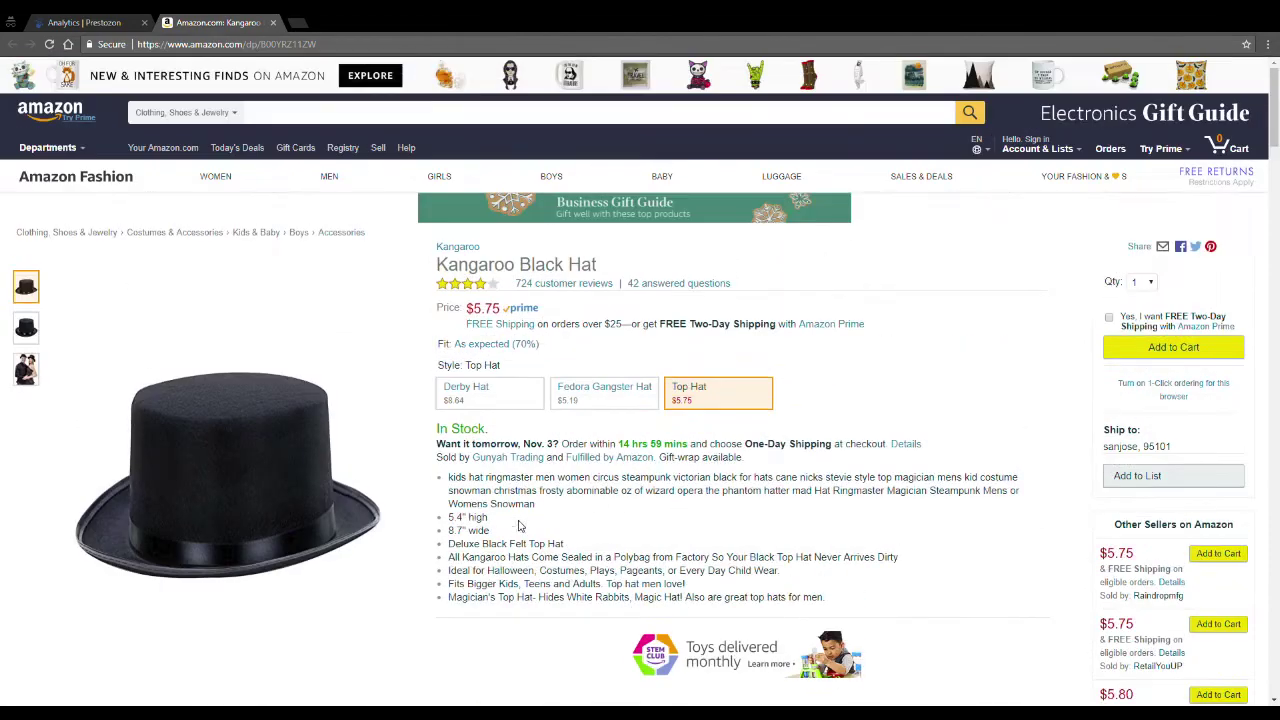
scroll(343, 546, "down", 10)
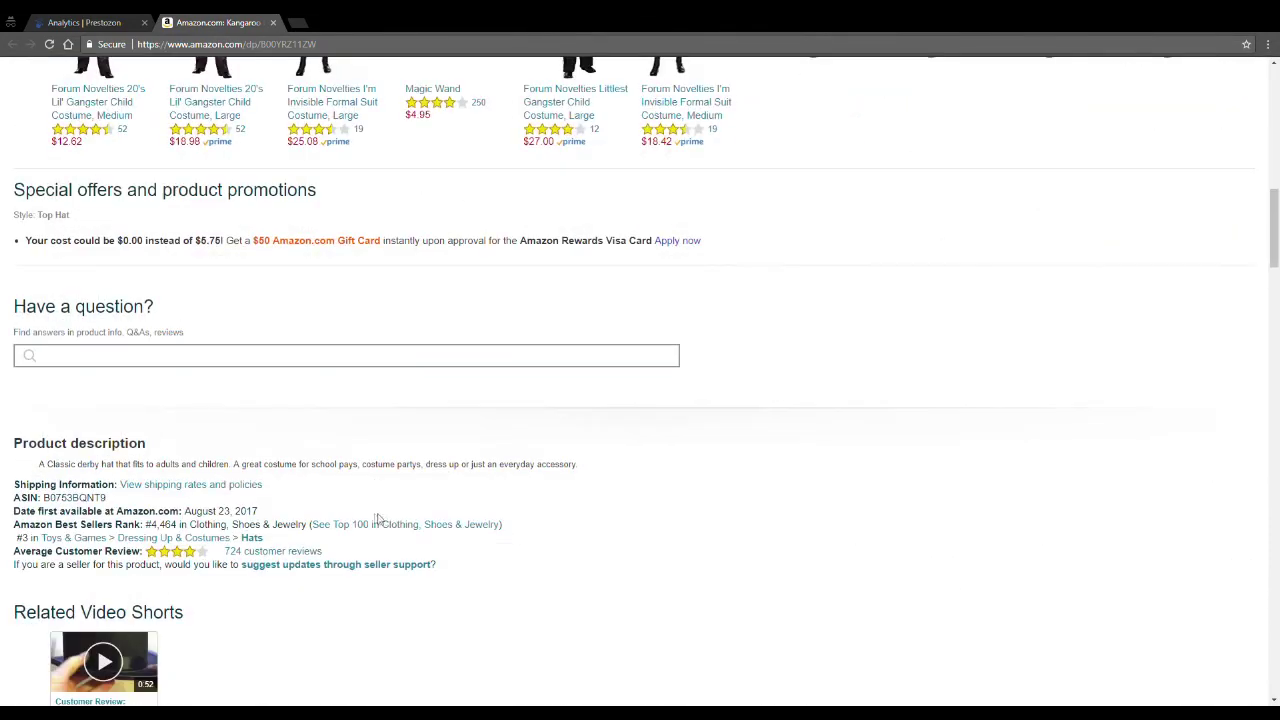
scroll(290, 450, "down", 15)
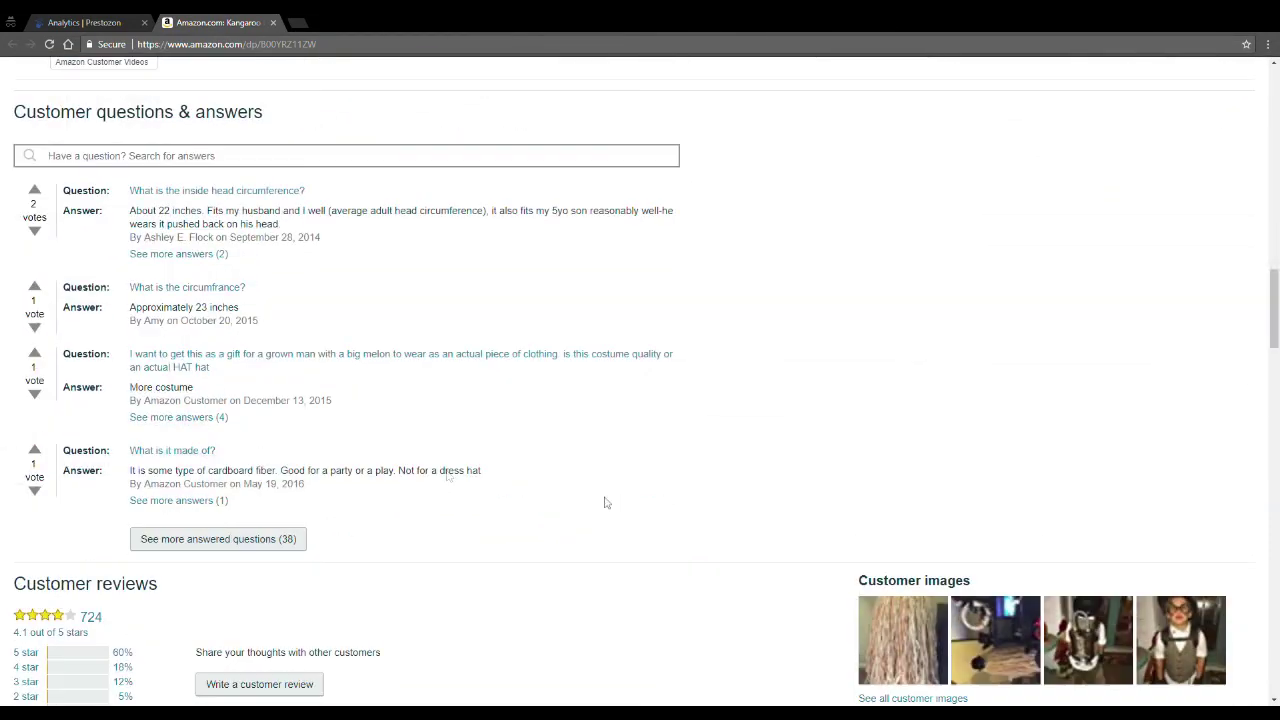
scroll(597, 494, "up", 17)
scroll(594, 496, "up", 8)
Return to the Prestozon search terms, check the Amazon product page for ASIN B00L4HSQFY, and go back to Prestozon.
left_click(110, 21)
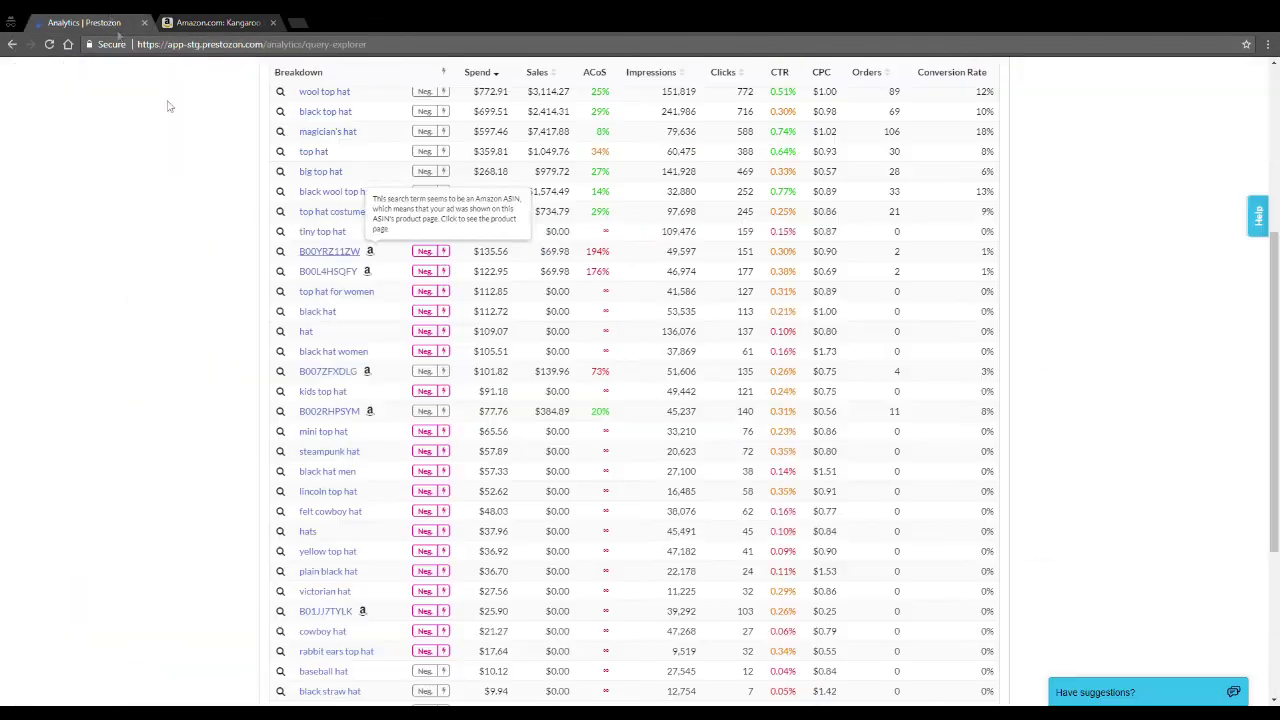
left_click(368, 274)
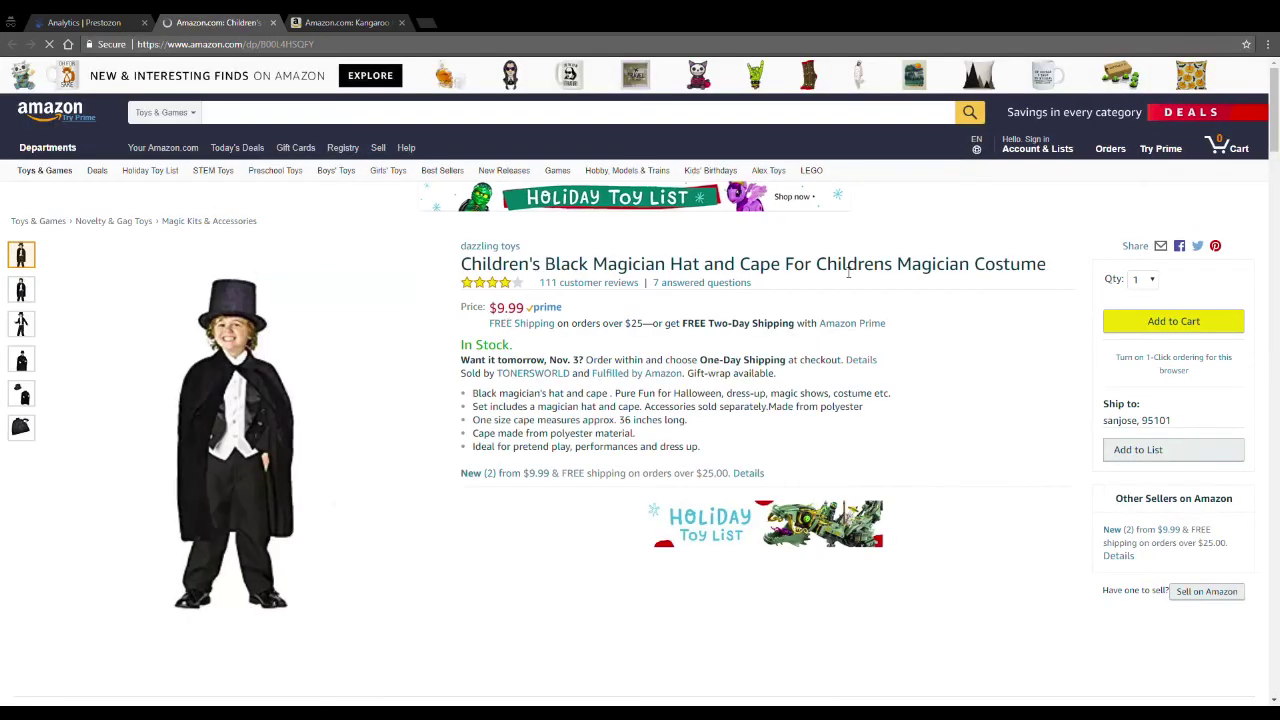
left_click(118, 22)
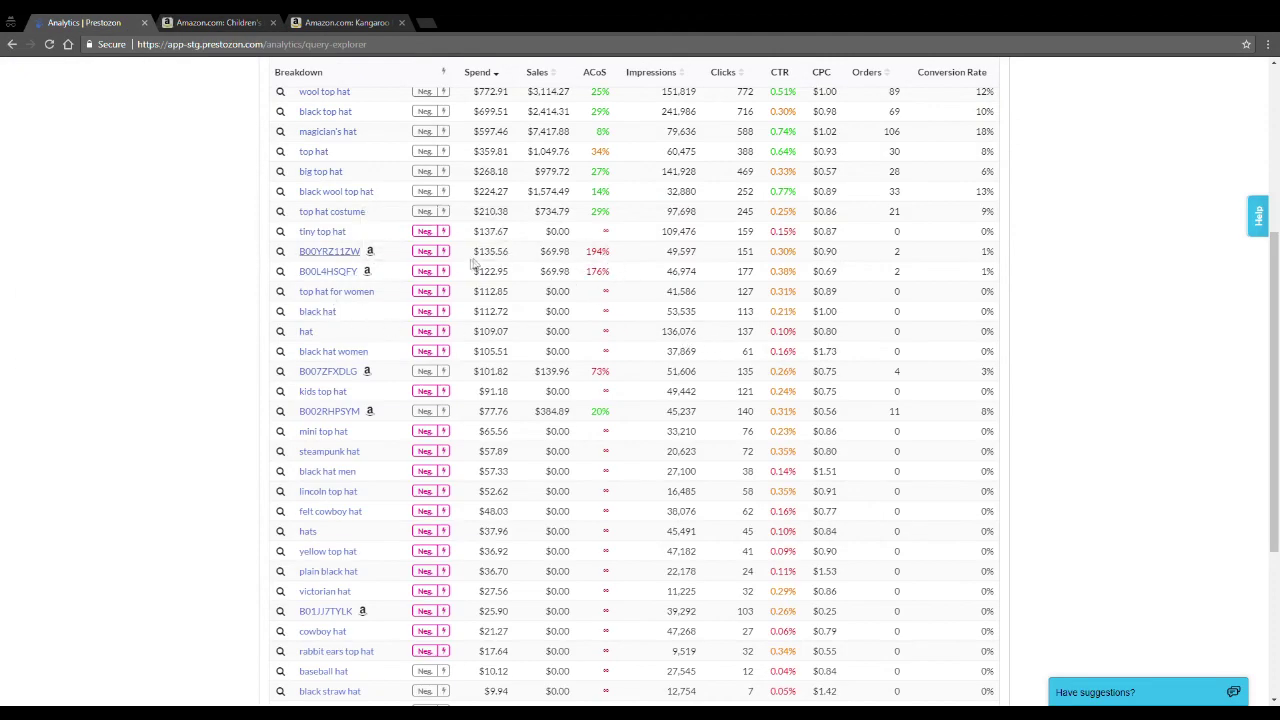
Show the keywords of both Magician's hat campaigns in the Keyword Explorer.
scroll(526, 272, "up", 1)
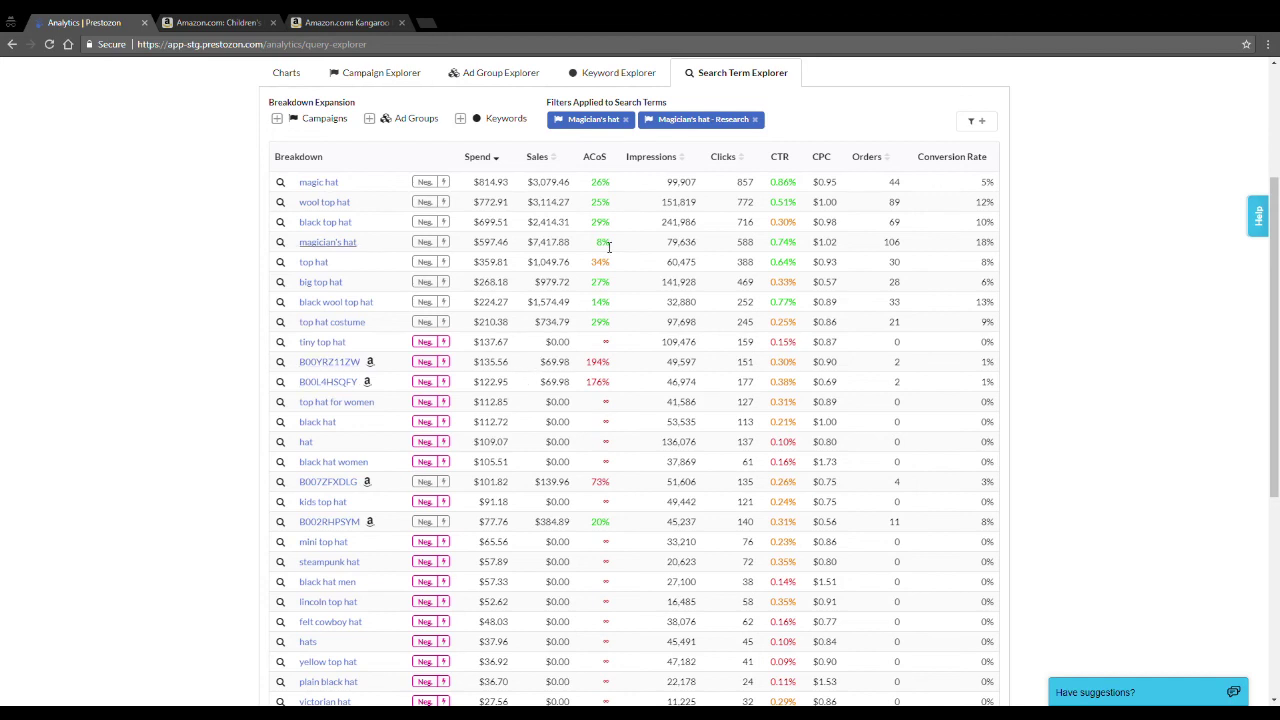
scroll(600, 215, "up", 1)
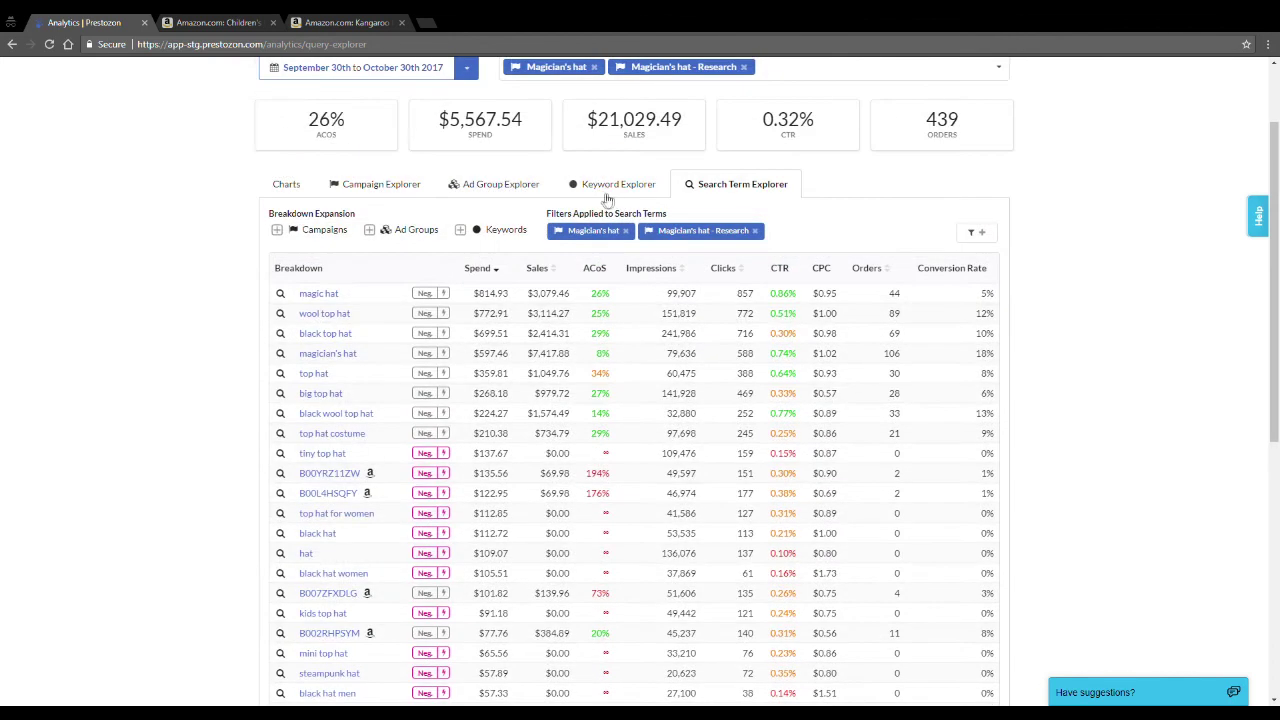
left_click(610, 185)
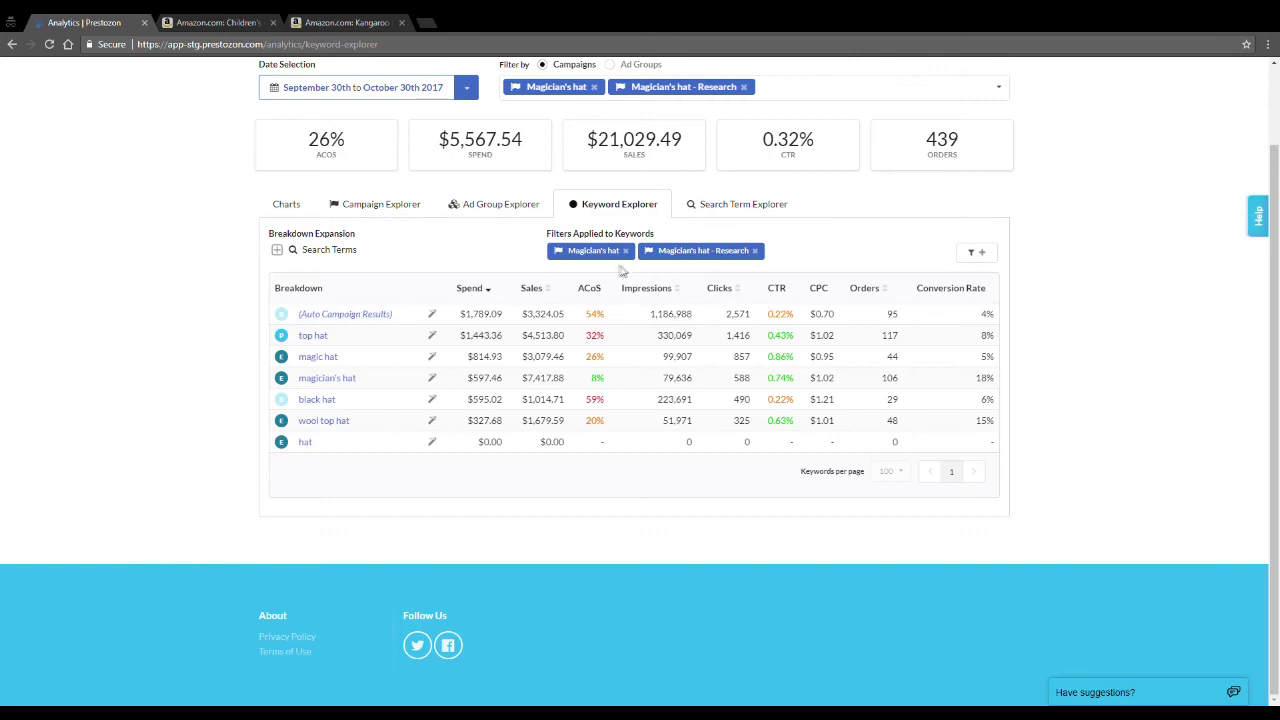
left_click(626, 251)
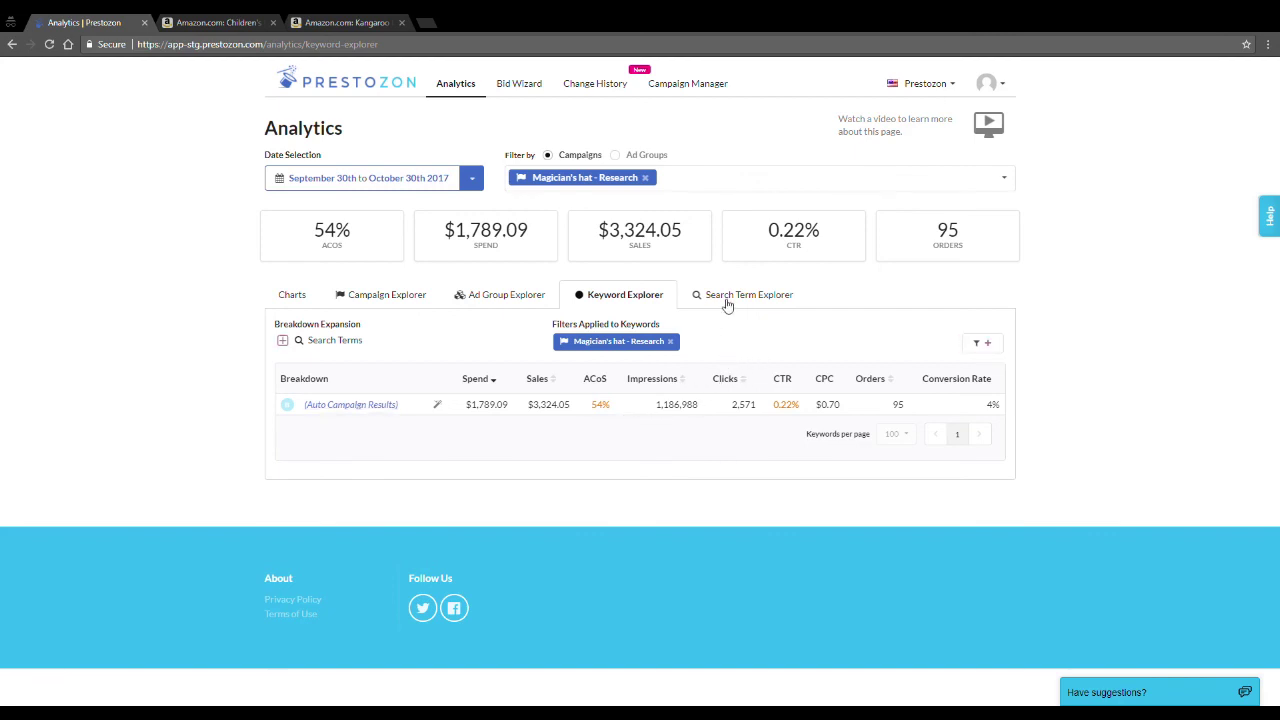
left_click(677, 189)
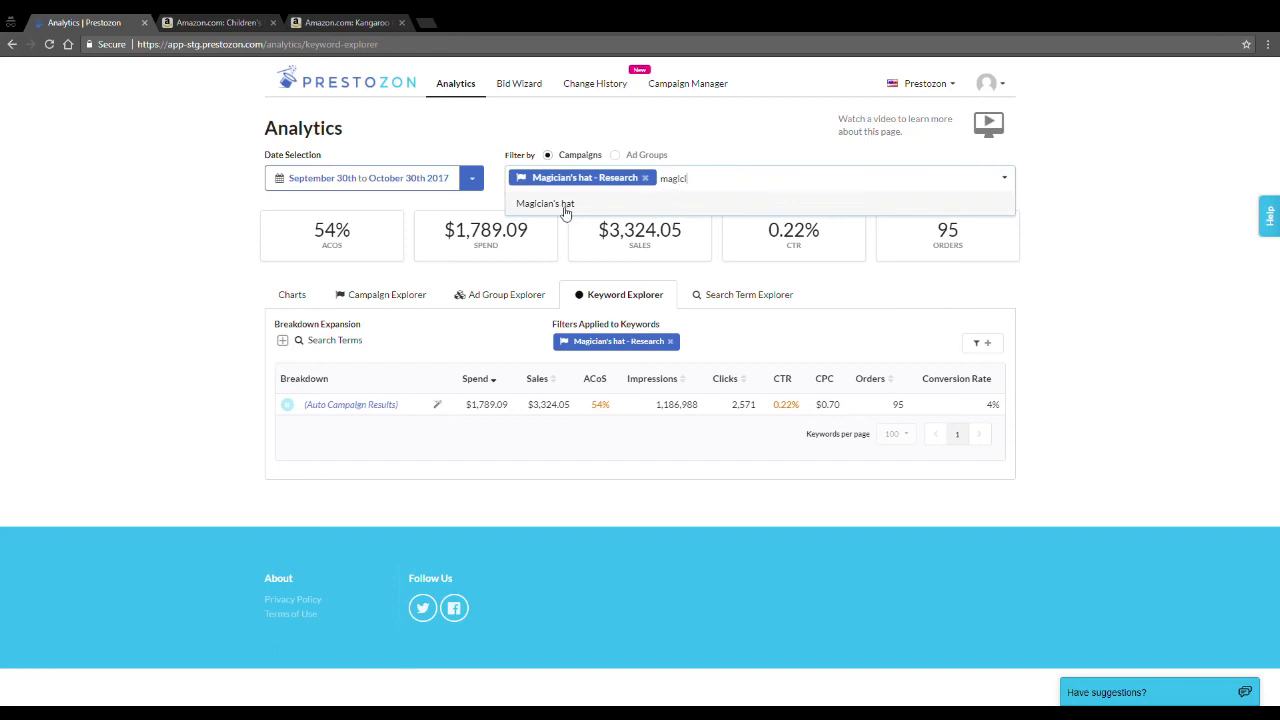
left_click(566, 207)
left_click(57, 378)
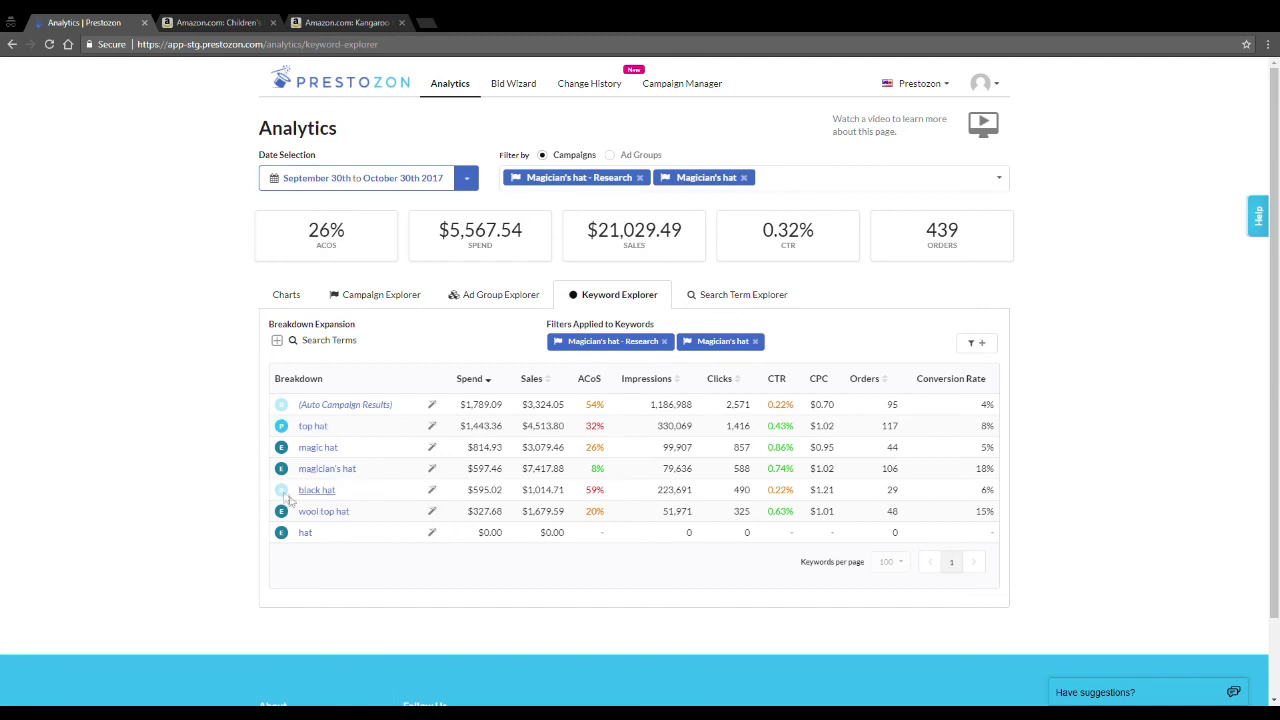
Open the bid details of the broad match keyword "black hat" and examine its ACoS, spend and sales charts.
double_click(594, 490)
left_click(433, 492)
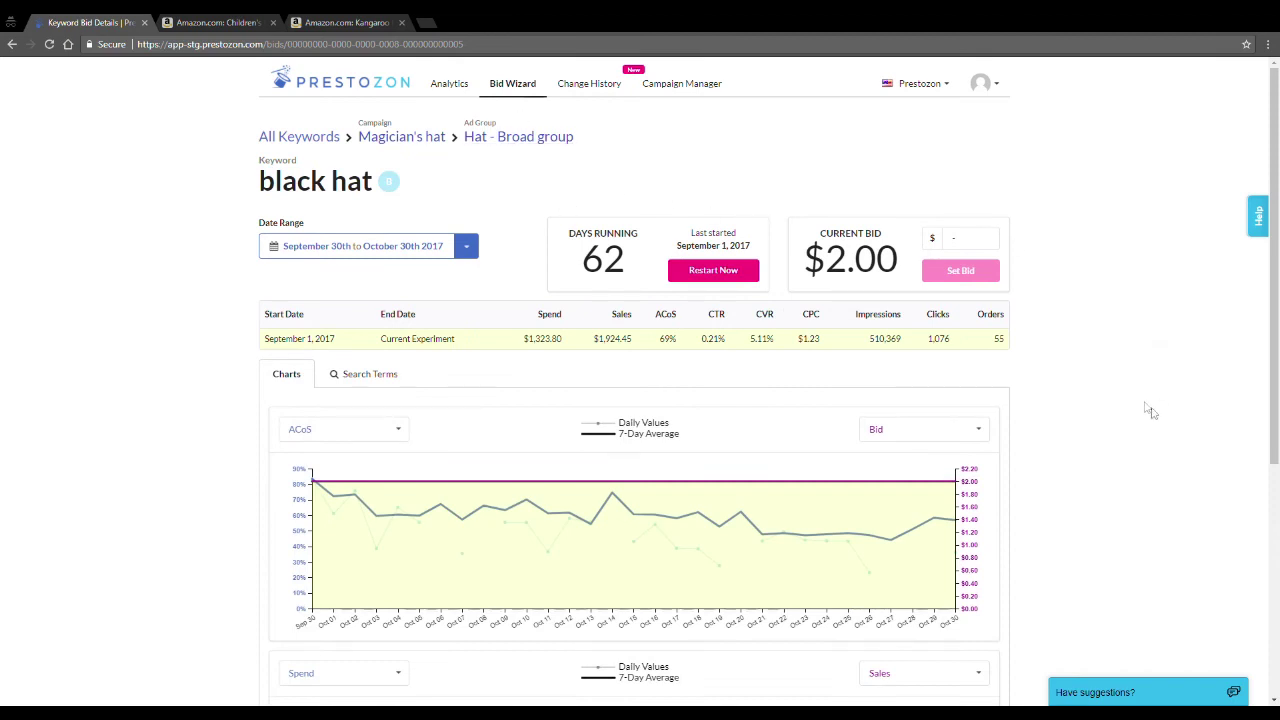
scroll(1153, 418, "down", 2)
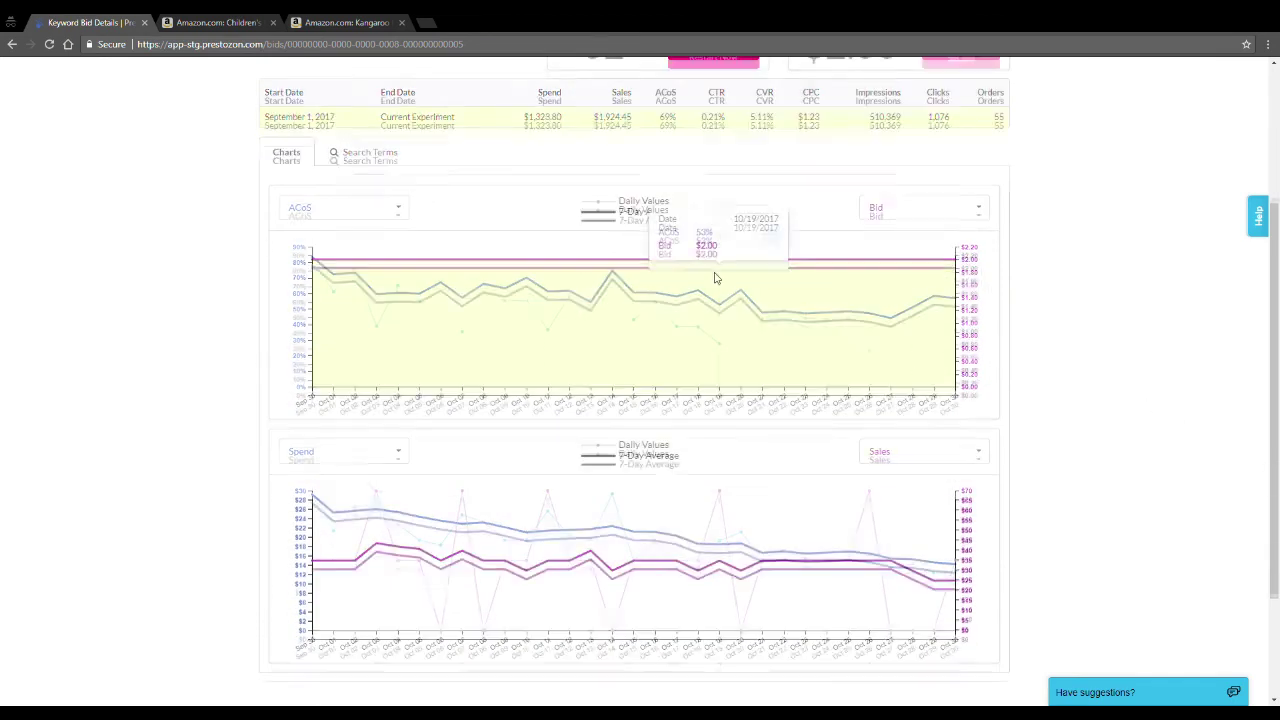
scroll(714, 277, "up", 2)
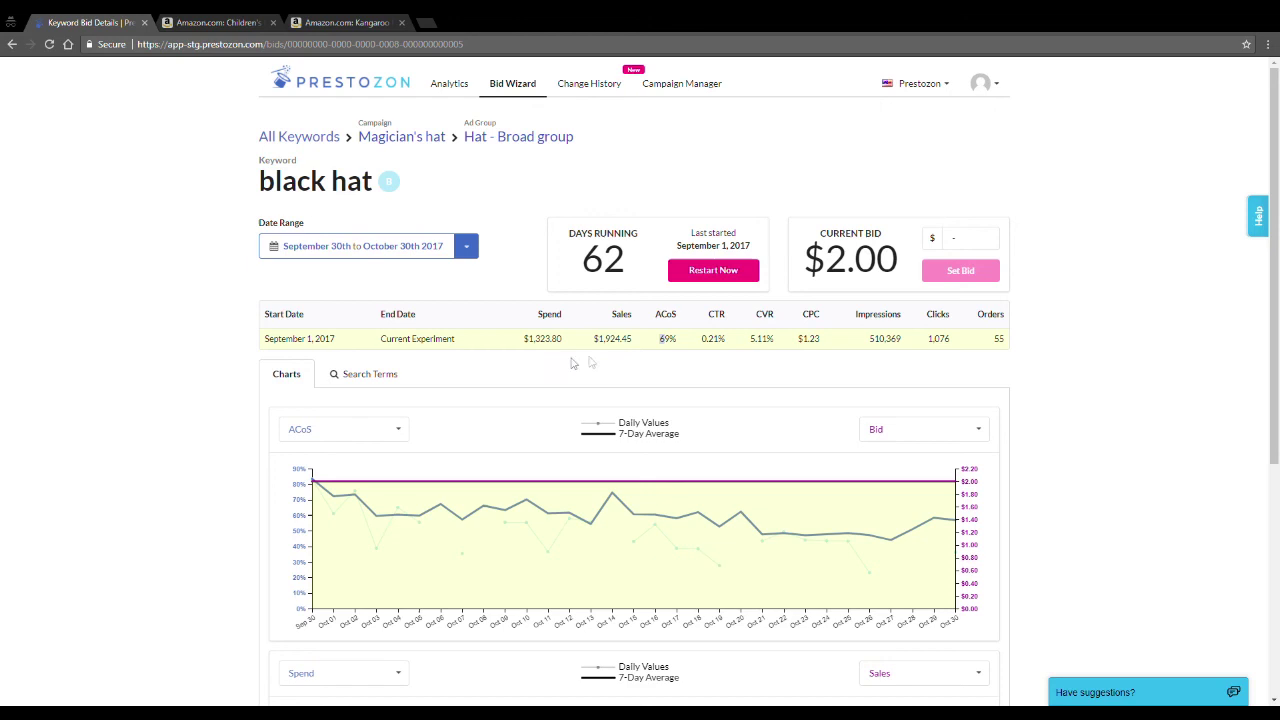
Set the "black hat" keyword's bid to $1.00 and return to the Keyword Explorer.
left_click(973, 243)
type("1")
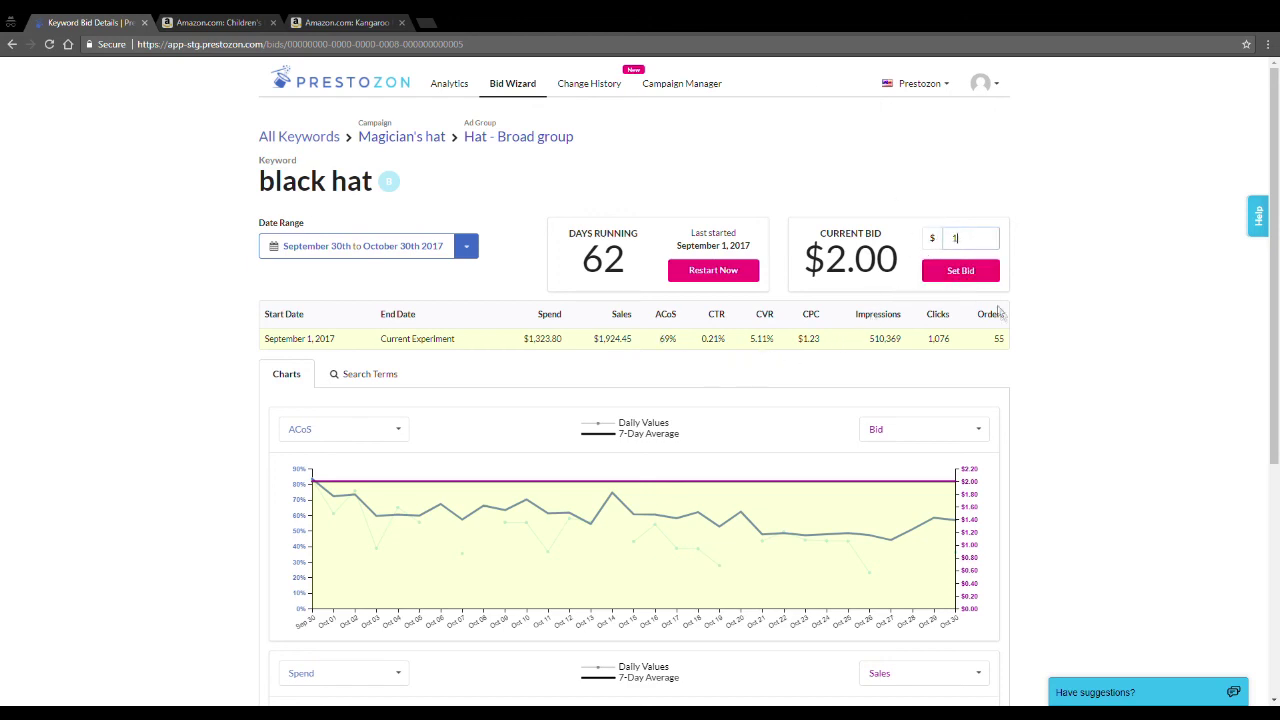
left_click(971, 271)
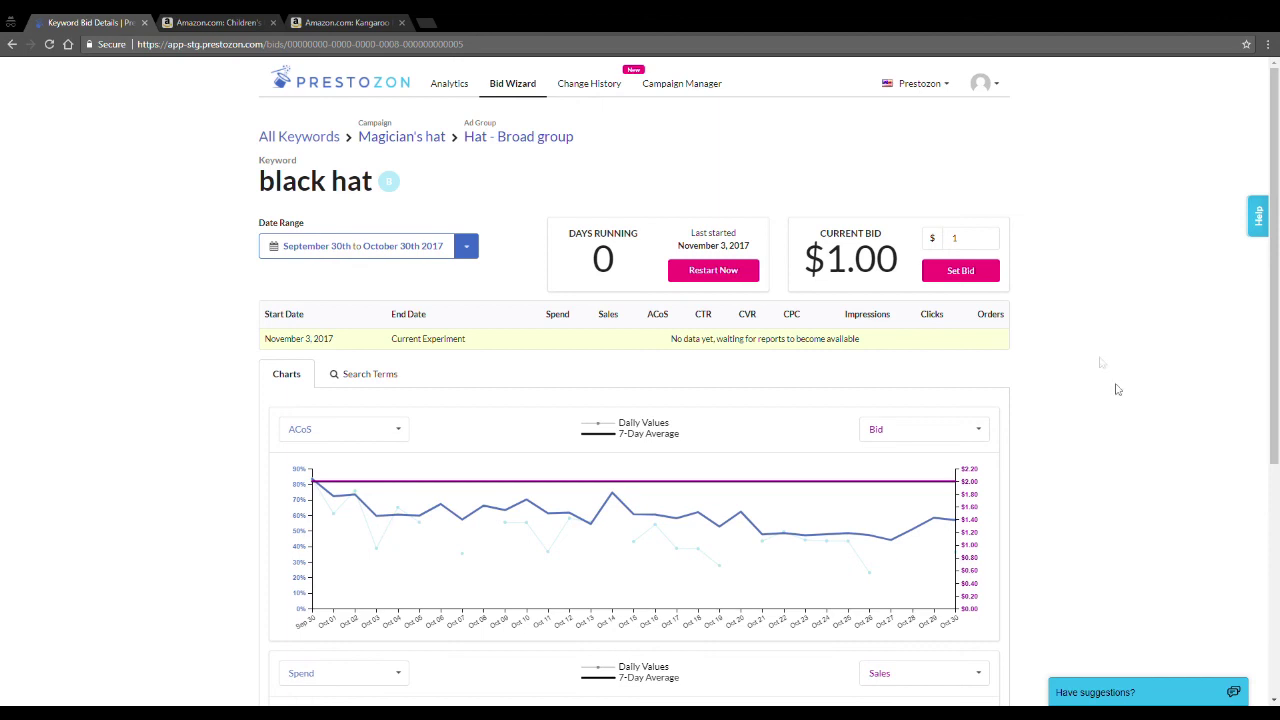
left_click(12, 44)
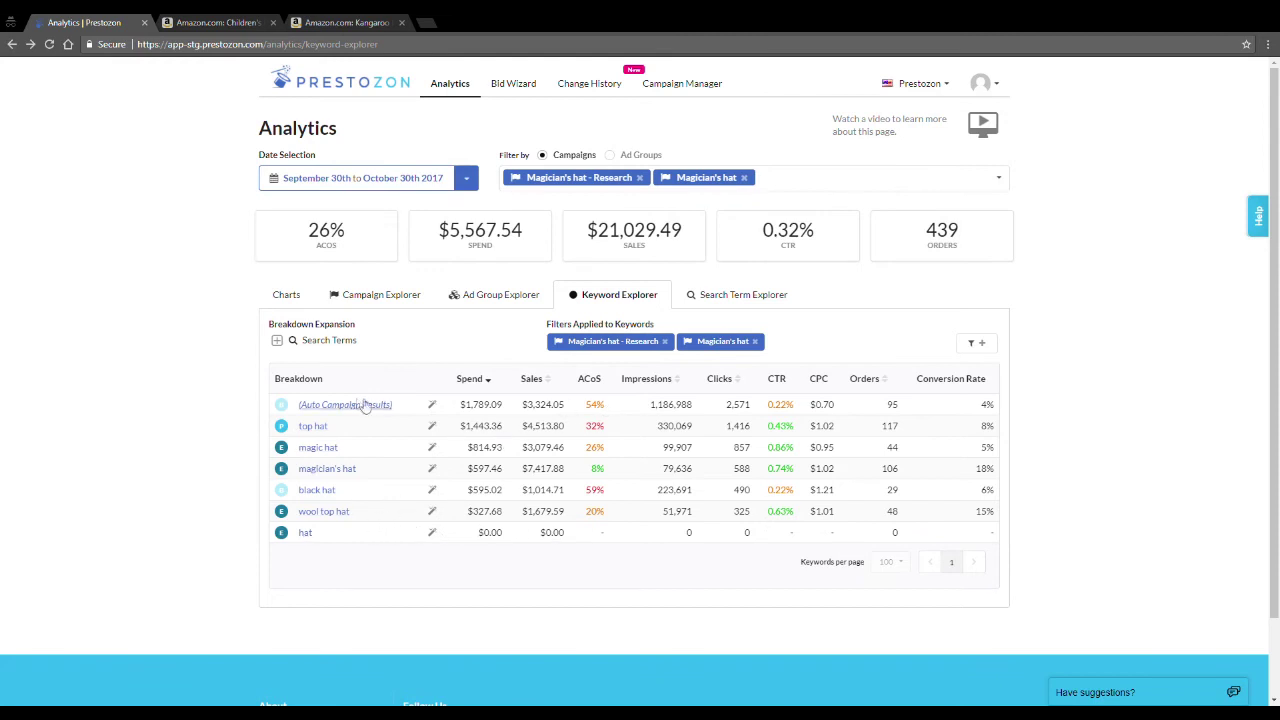
Open the bid details of the phrase match keyword "top hat" and examine its ACoS and performance charts.
mouse_move(282, 410)
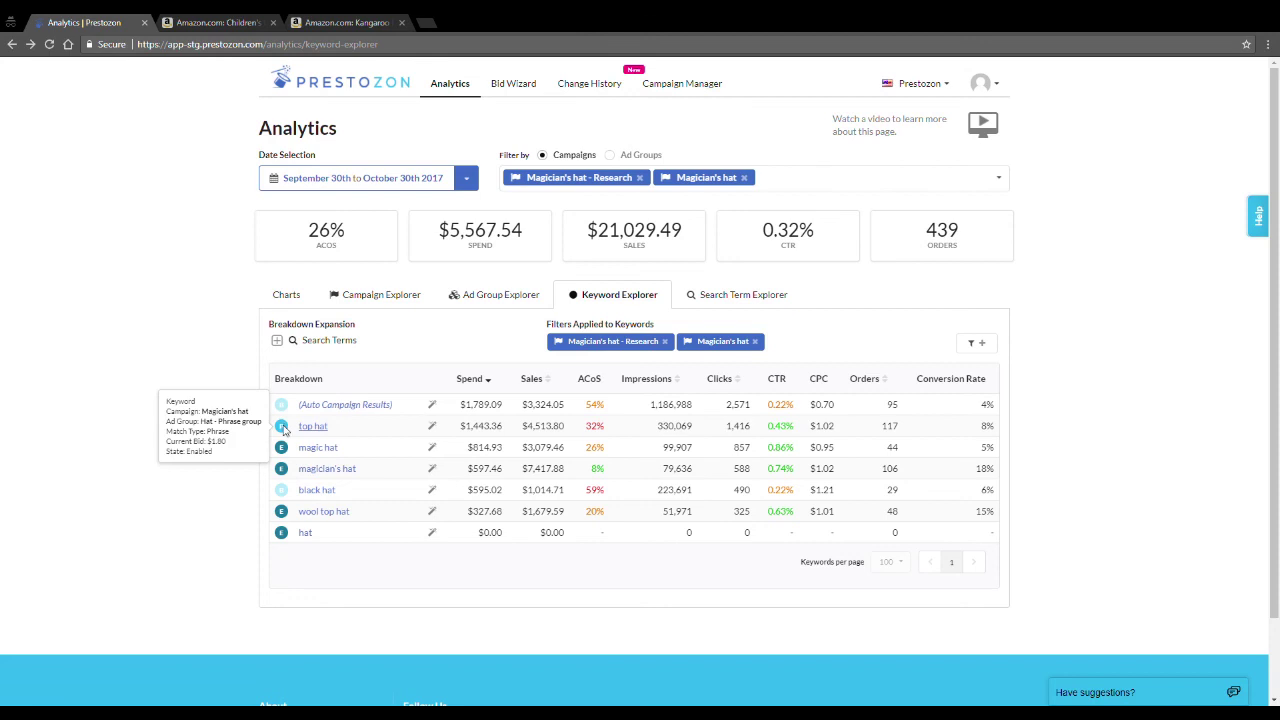
left_click(432, 428)
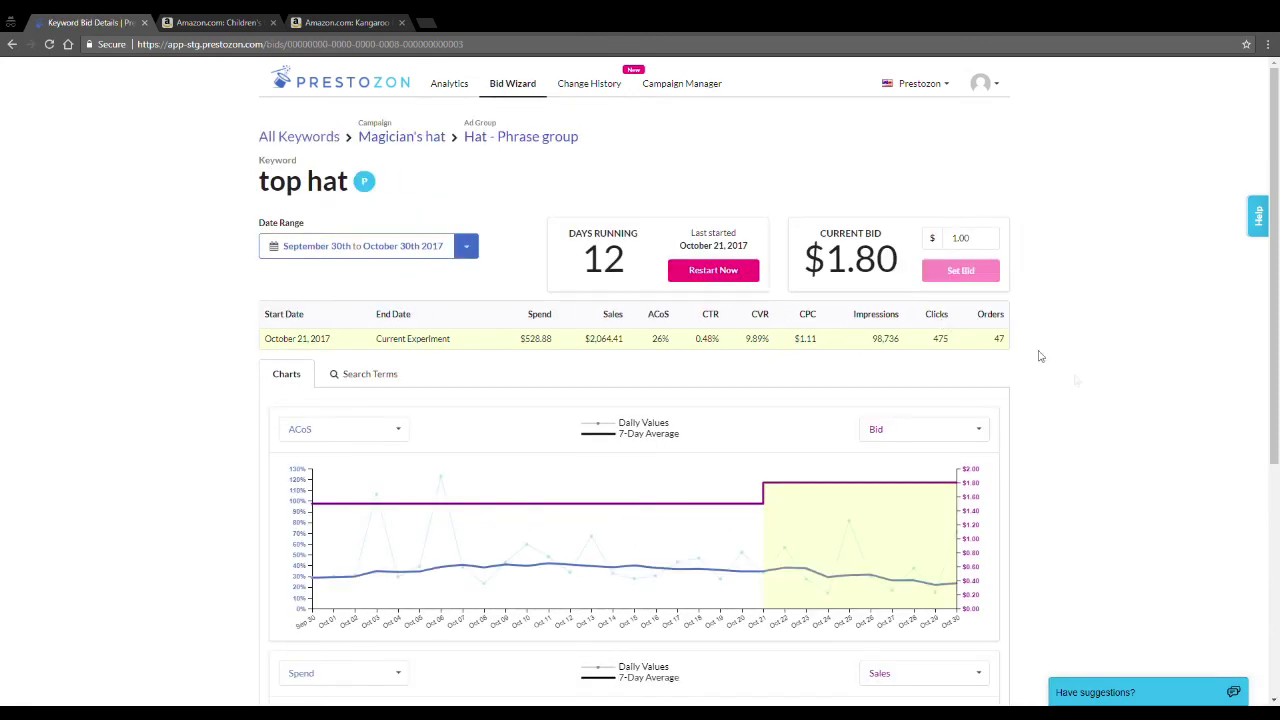
mouse_move(766, 503)
double_click(660, 340)
scroll(1137, 489, "down", 4)
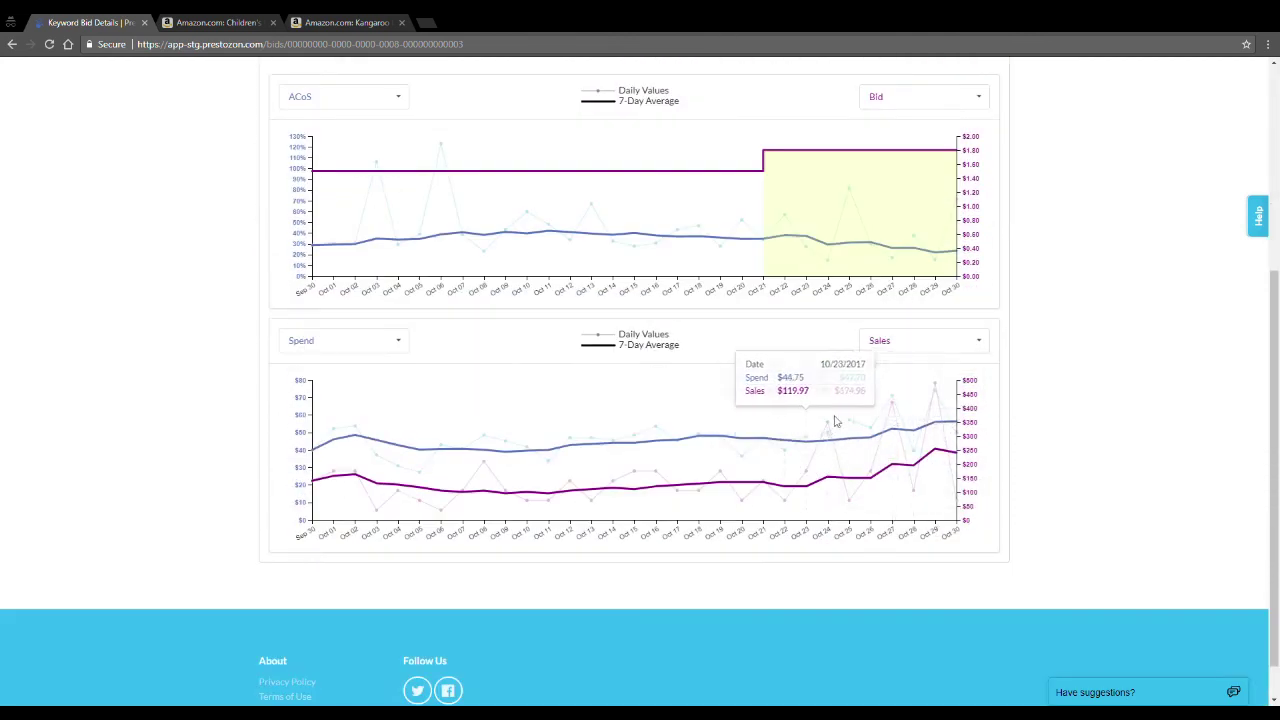
scroll(1108, 406, "up", 2)
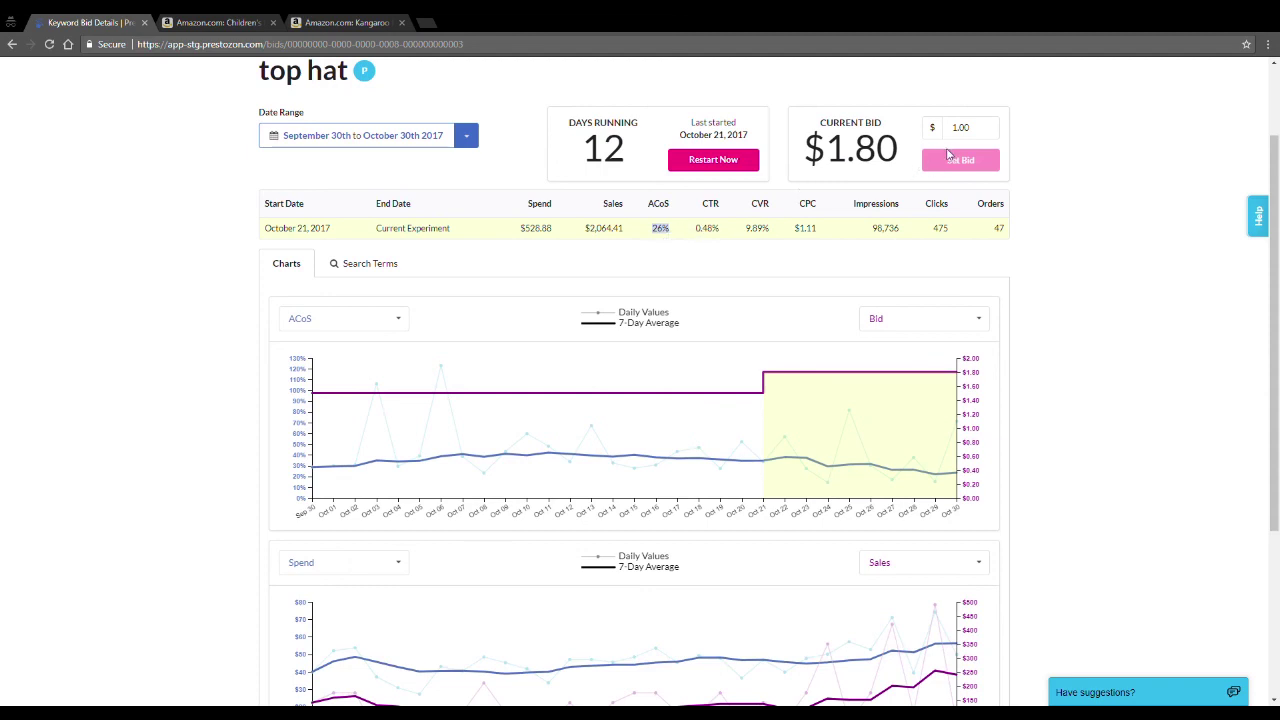
Set the "top hat" keyword's bid to $1.60 and return to the Keyword Explorer.
left_click_drag(990, 132, 926, 128)
type("1.60")
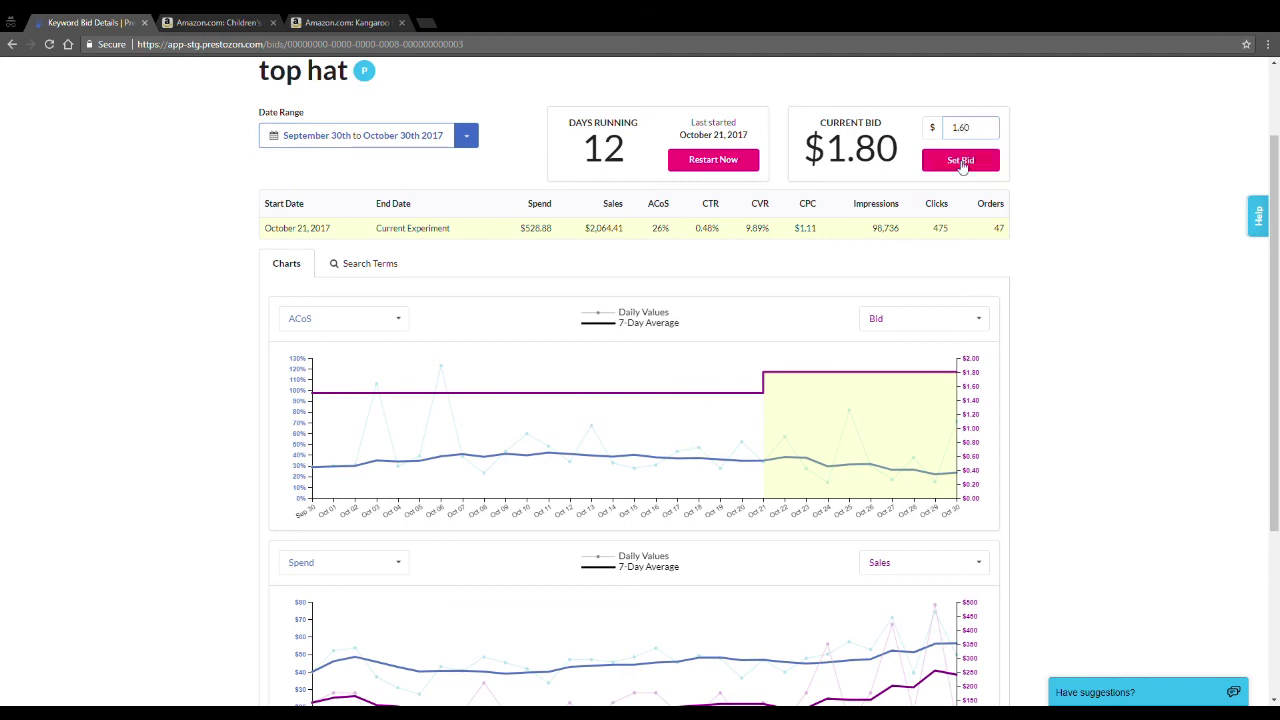
left_click(960, 163)
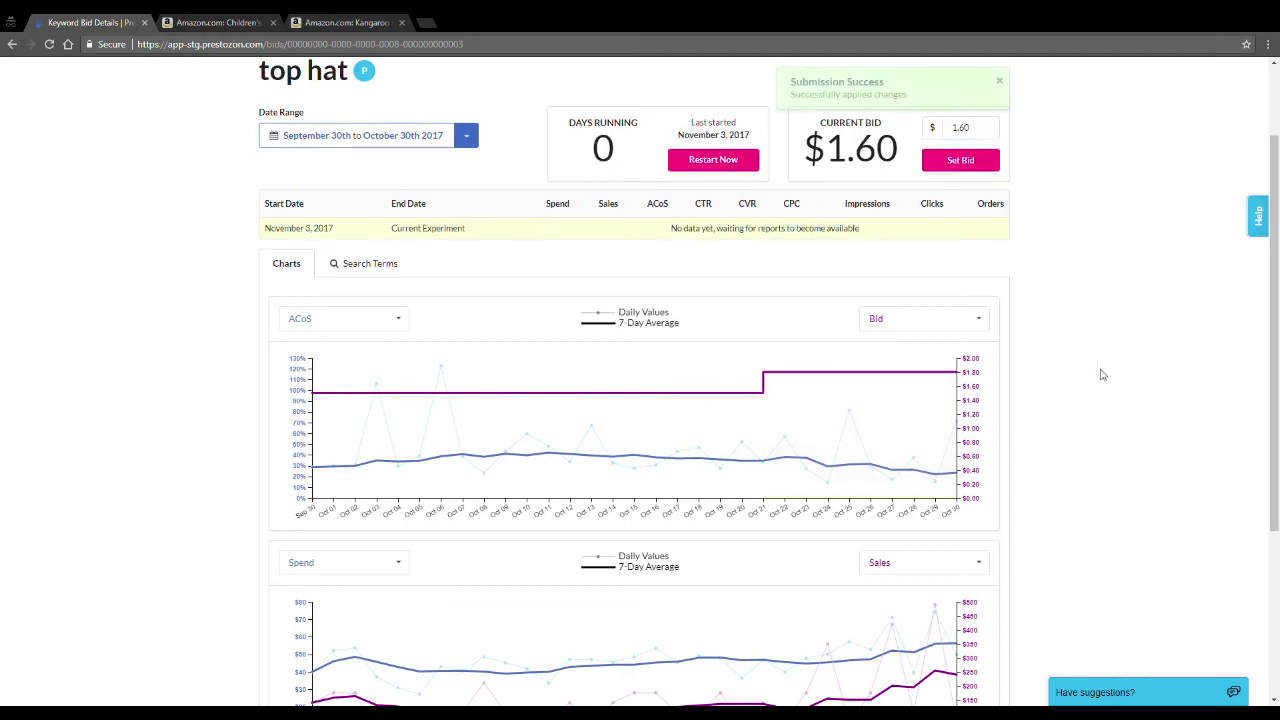
scroll(1087, 377, "up", 2)
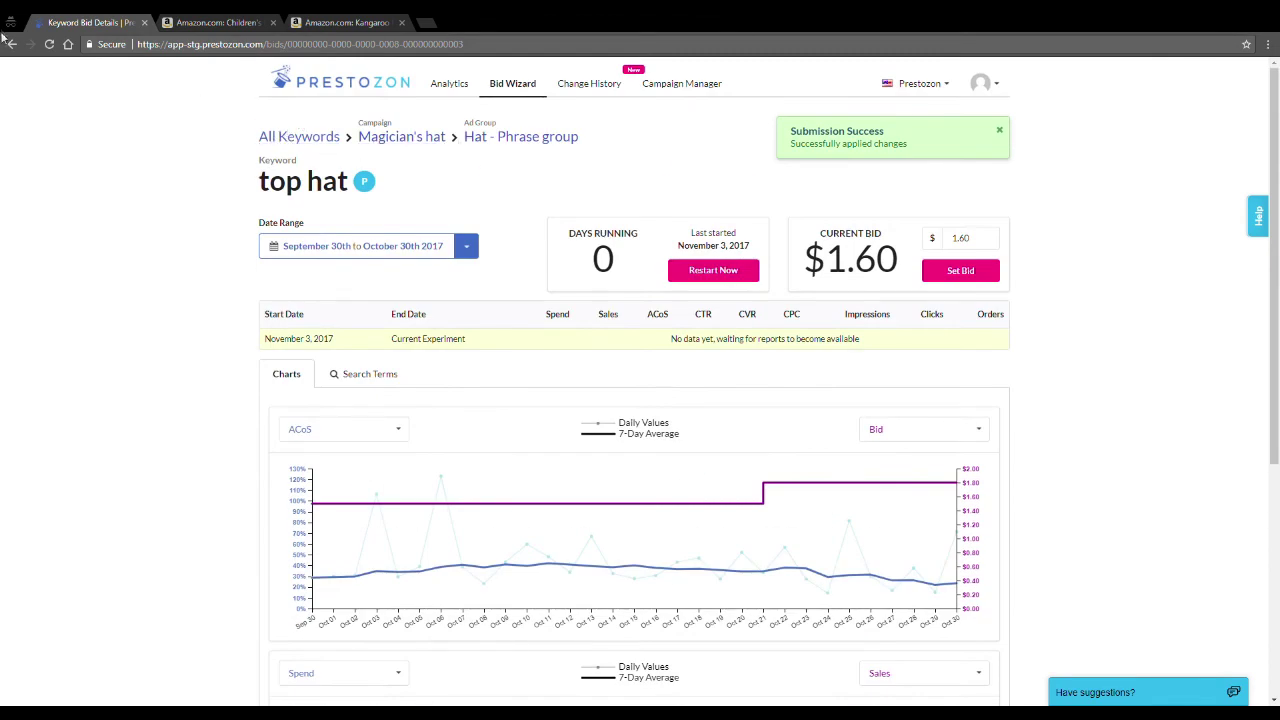
left_click(12, 45)
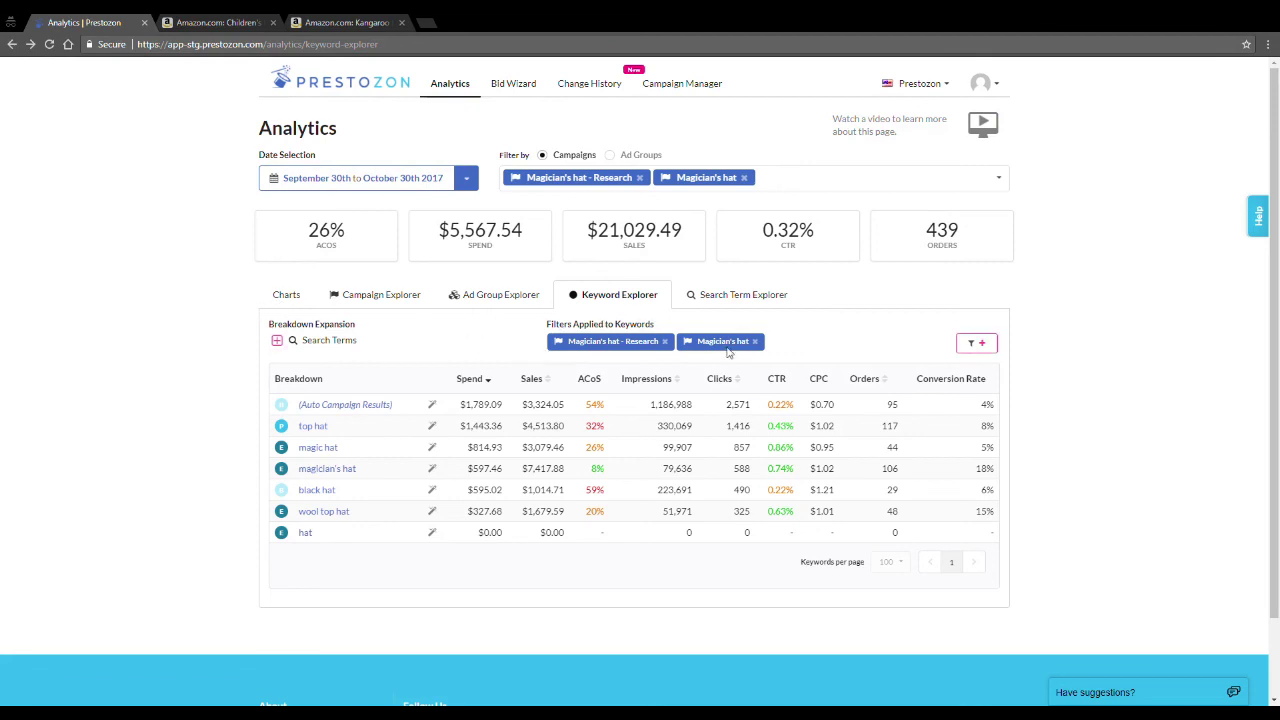
Remove both Magician's hat campaign filters to list the keywords of all campaigns.
left_click(755, 342)
left_click(664, 342)
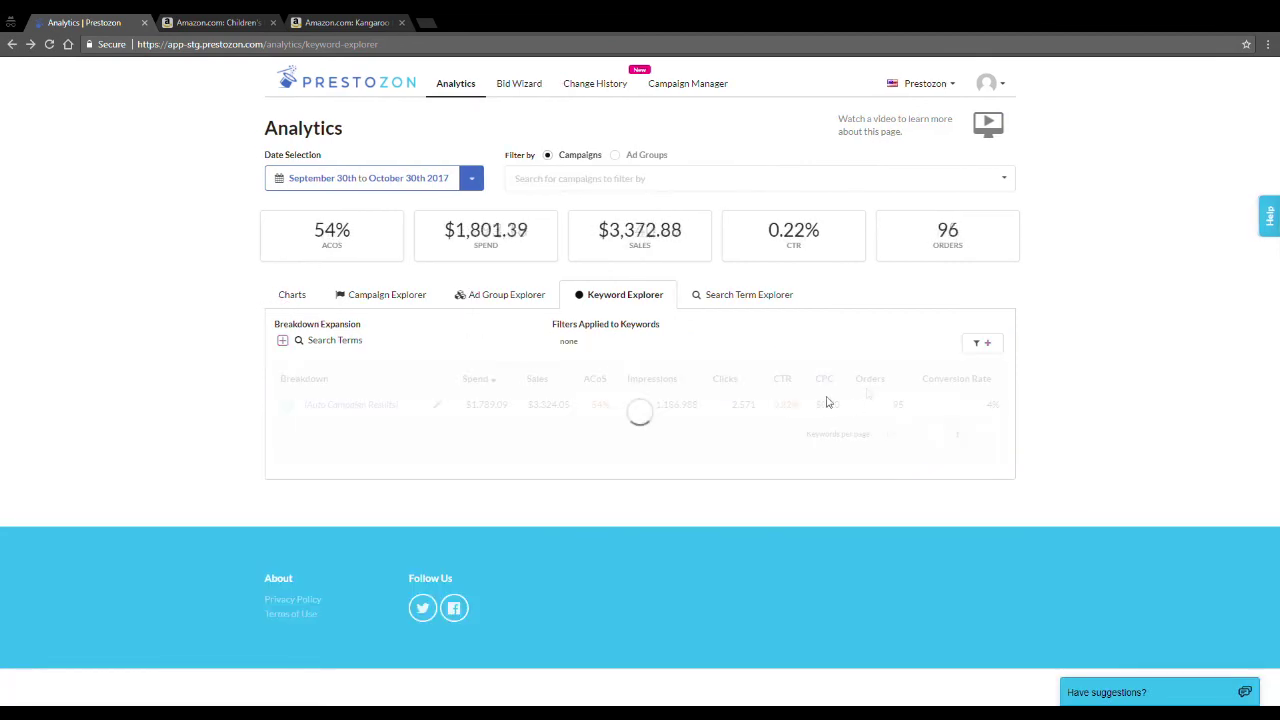
scroll(1092, 398, "down", 1)
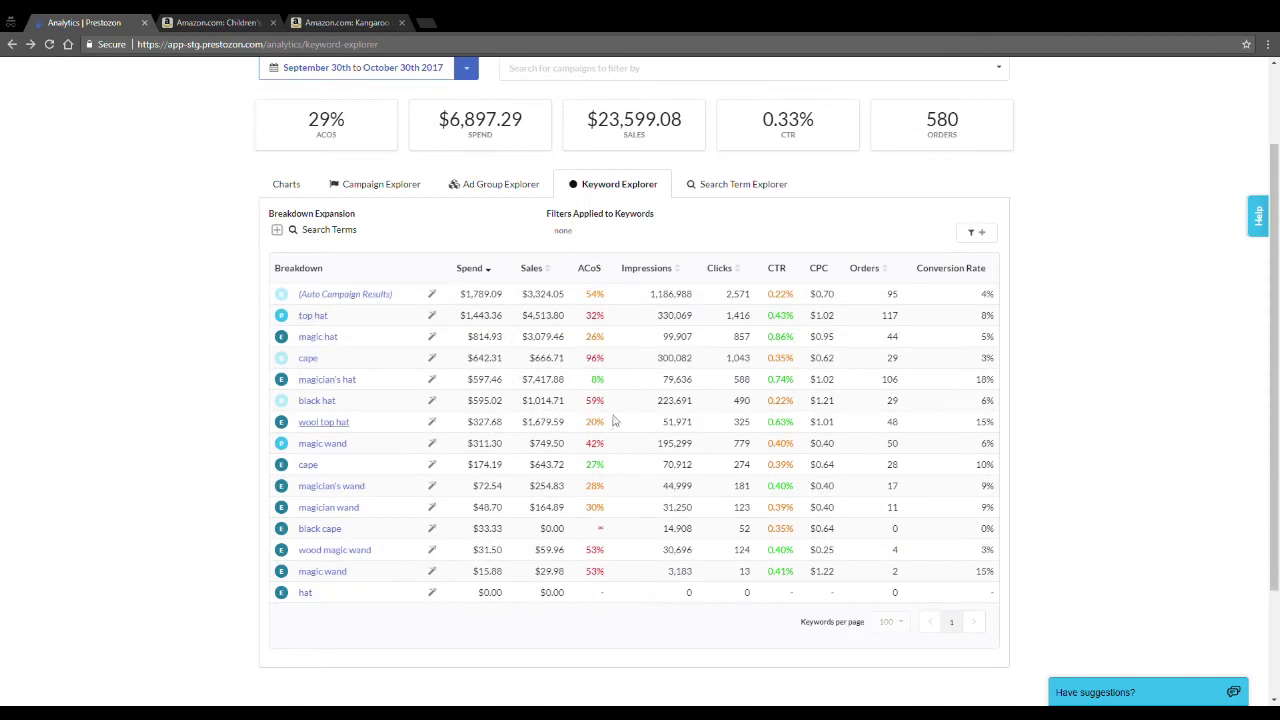
Review the bid details of the broad match keyword "cape", set its bid to $0.40 and return to the Keyword Explorer.
left_click(432, 358)
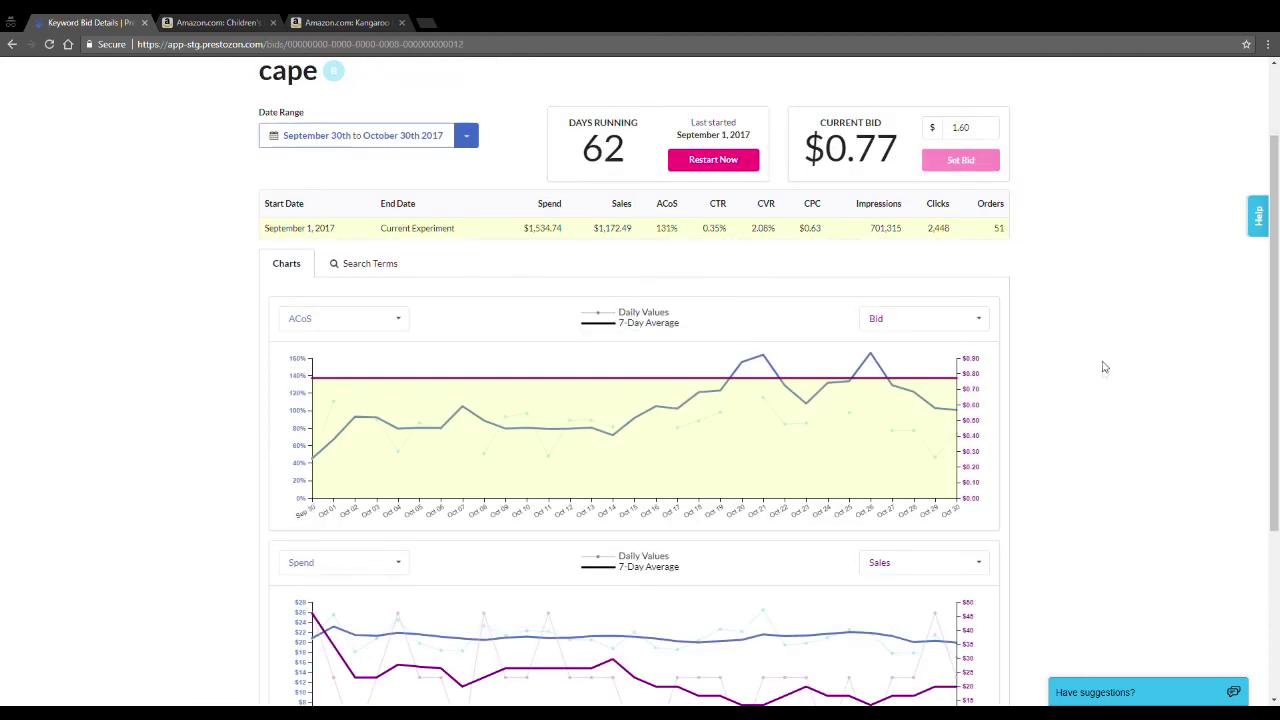
scroll(1046, 389, "down", 3)
scroll(1091, 397, "up", 4)
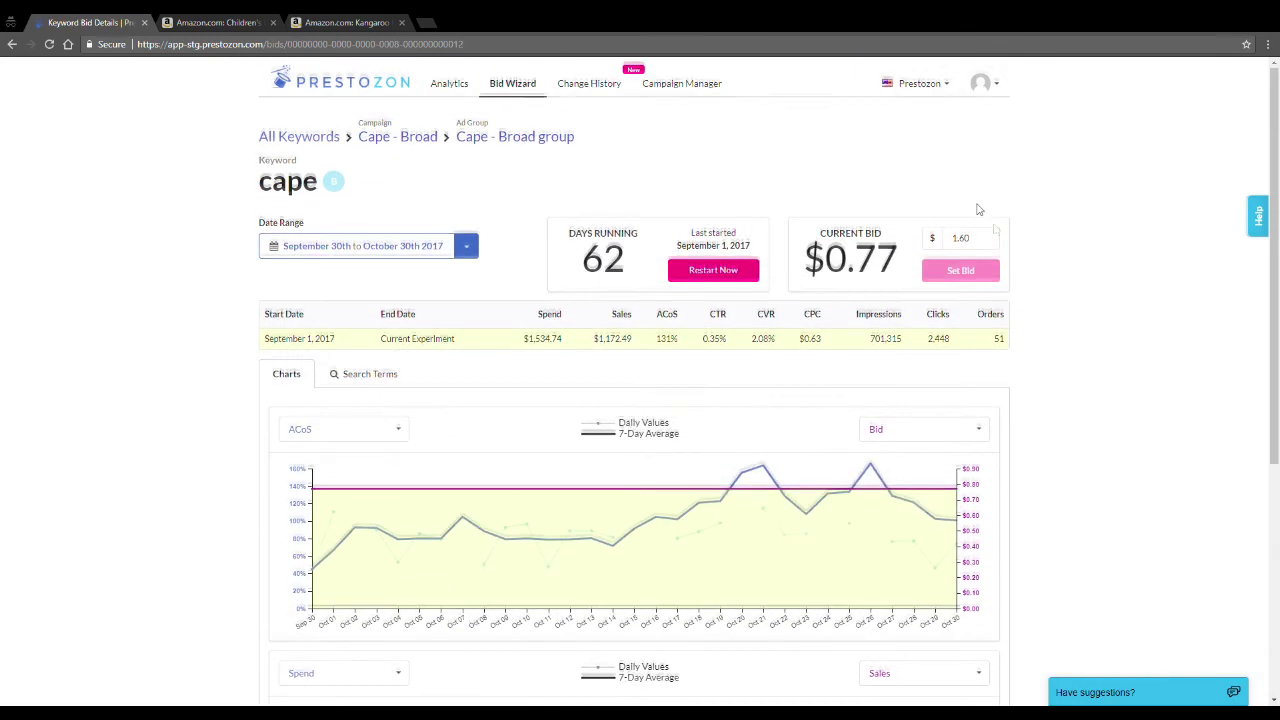
left_click_drag(985, 252, 868, 230)
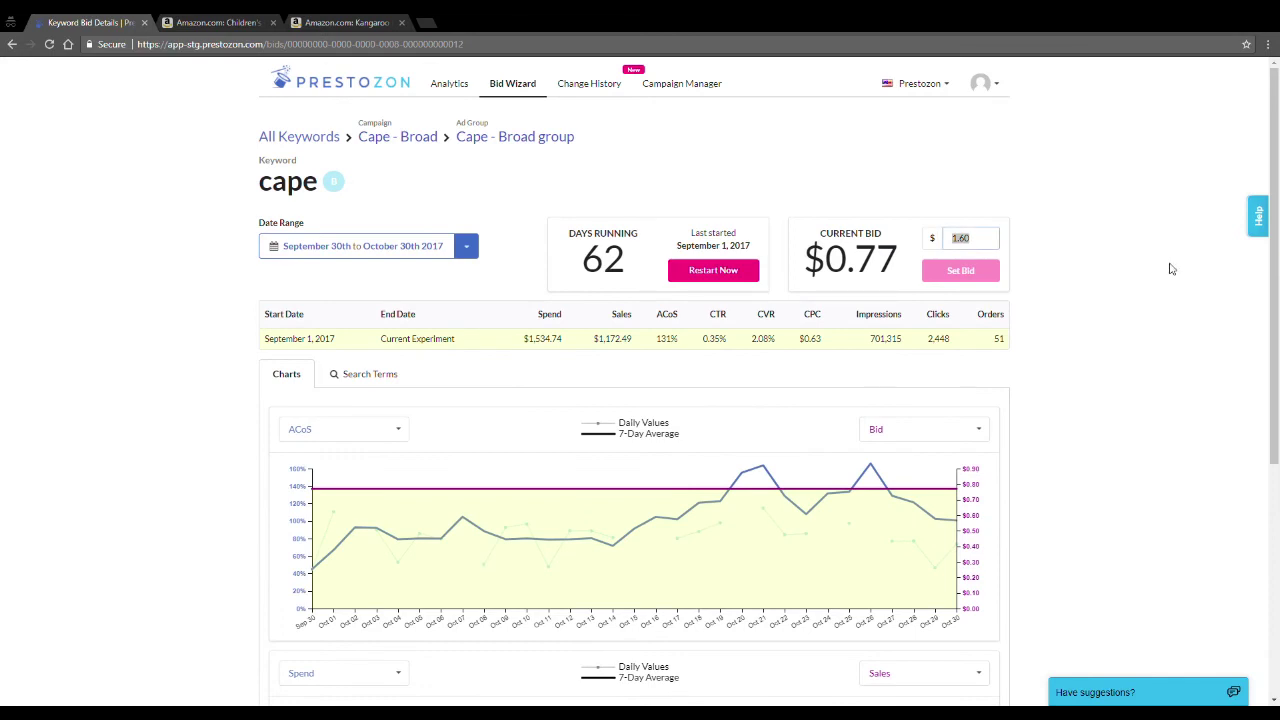
type(".40")
key("Return")
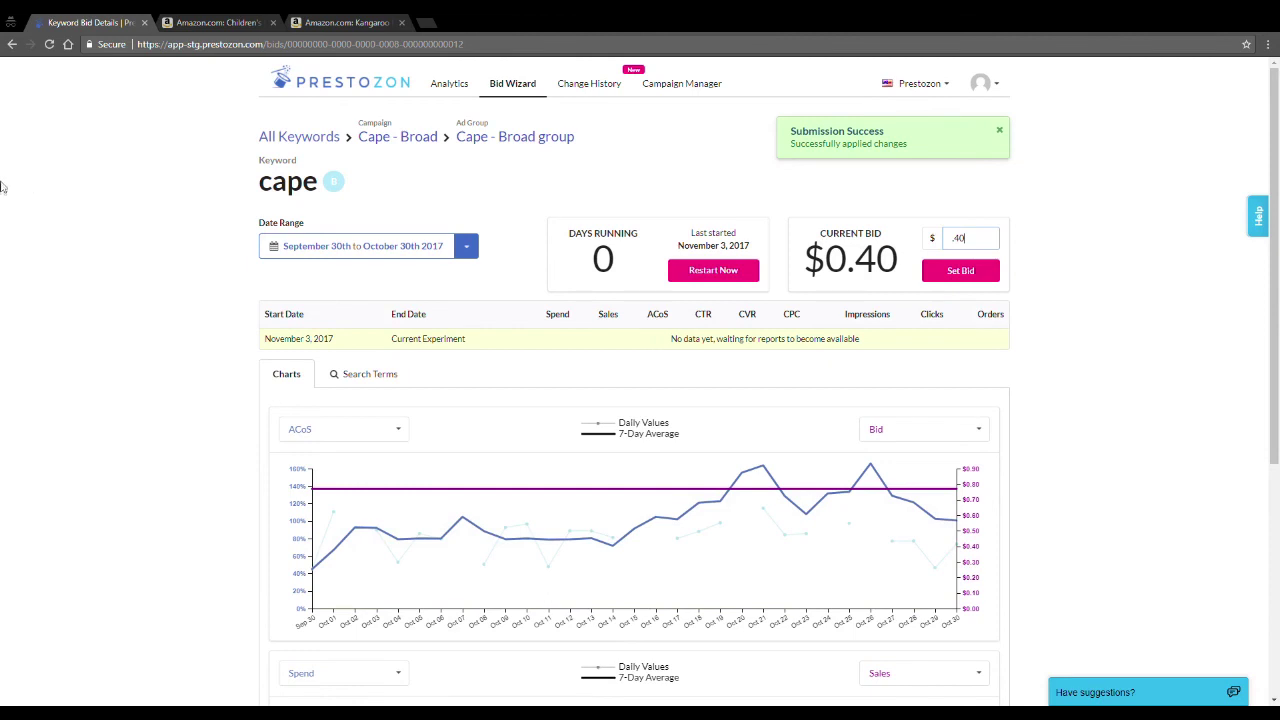
left_click(12, 44)
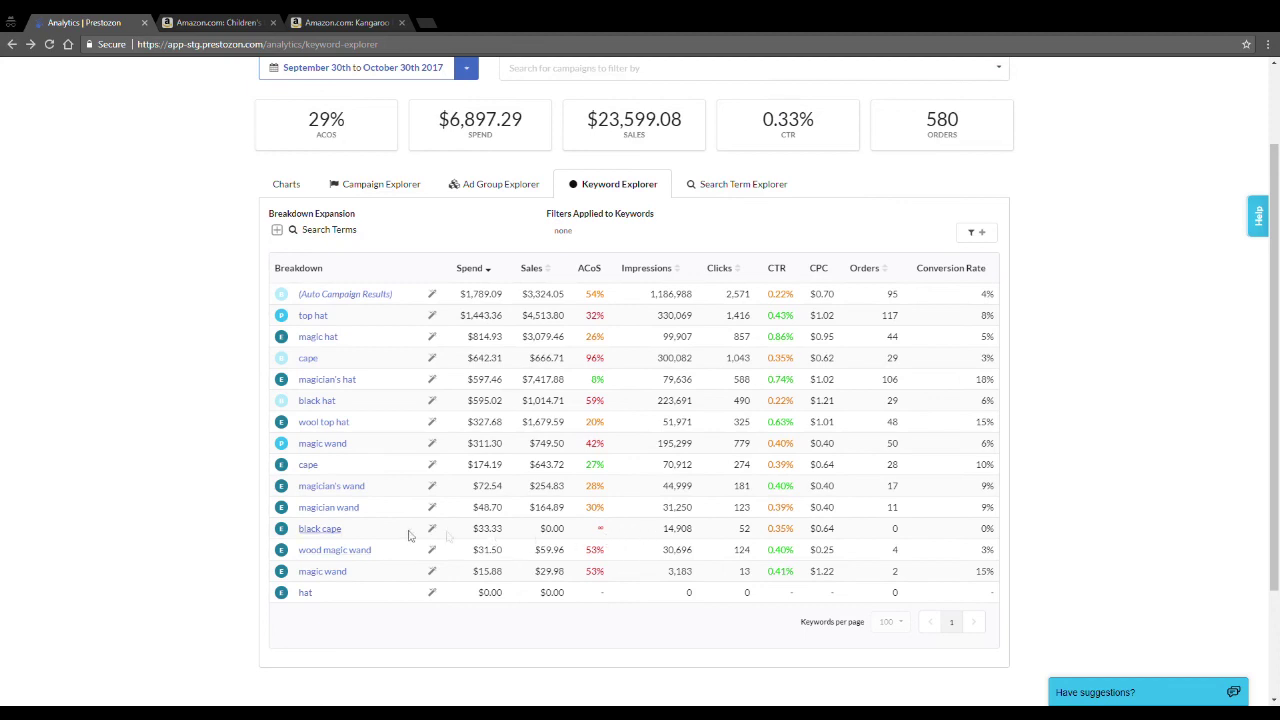
Display the analytics charts for all campaigns.
scroll(713, 535, "up", 2)
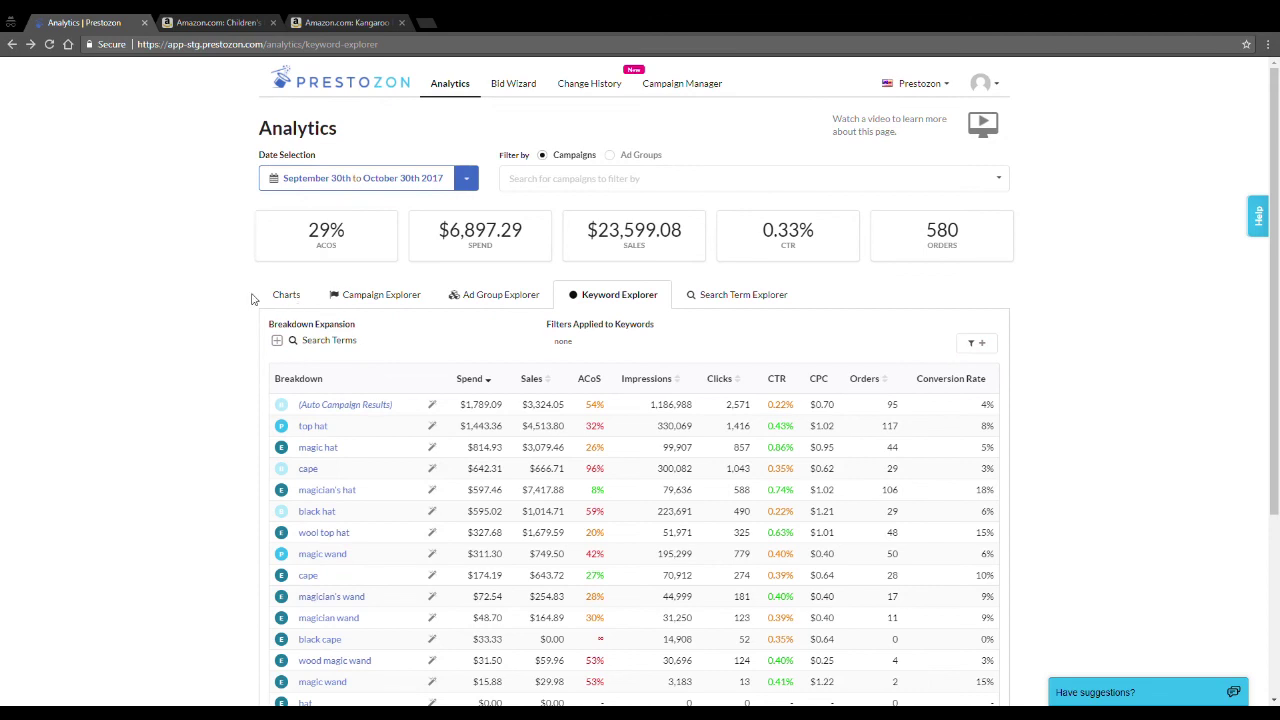
left_click(305, 295)
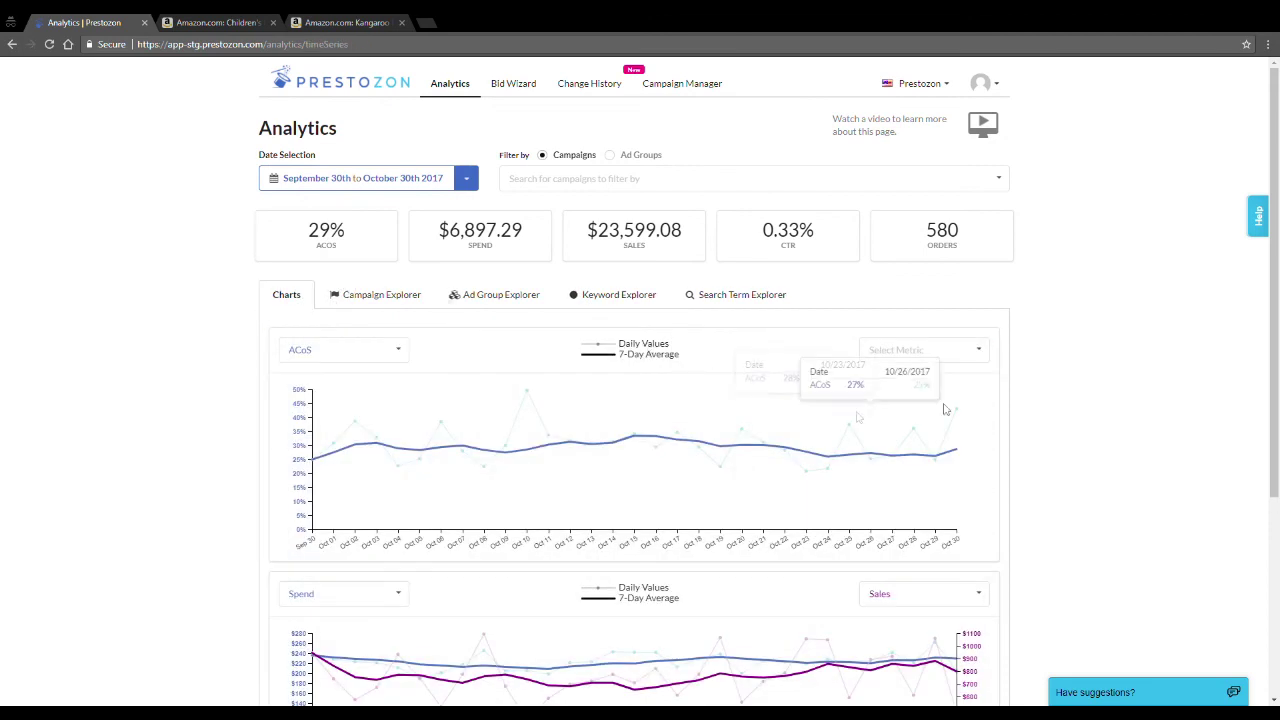